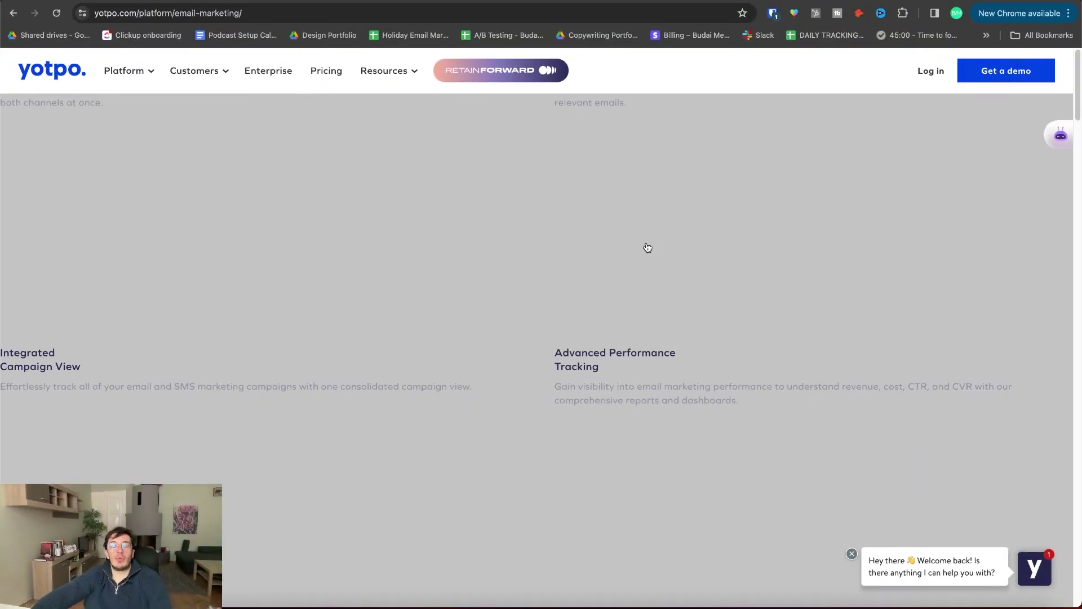
# Switch to the smsbump.yotpo.com SMS & Email dashboard tab showing last-7-days key metrics
pyautogui.scroll(10, 647, 245)
pyautogui.scroll(-3, 645, 242)
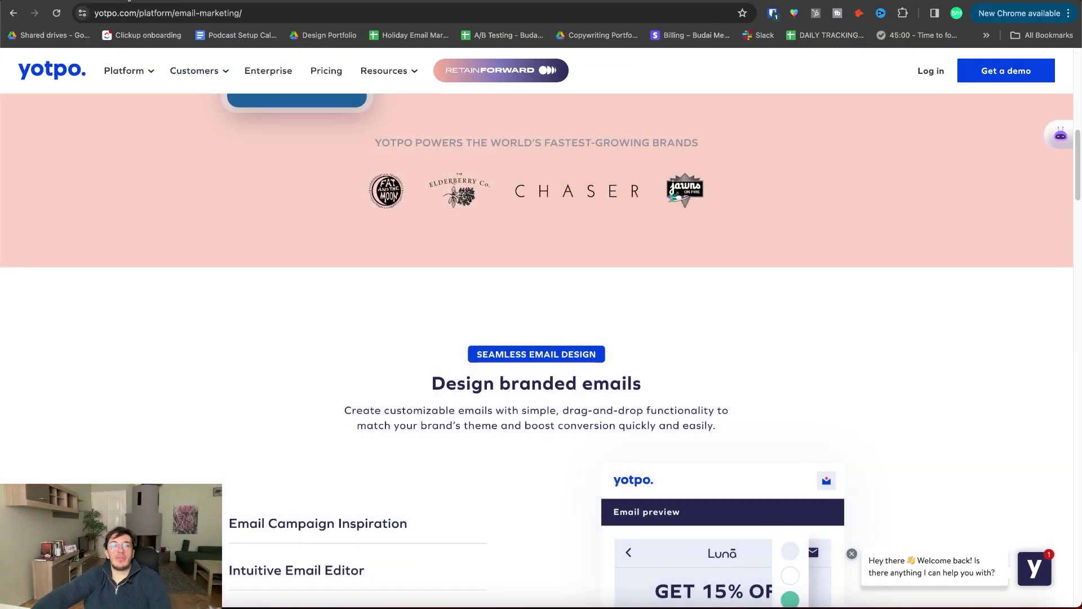
pyautogui.click(129, 1)
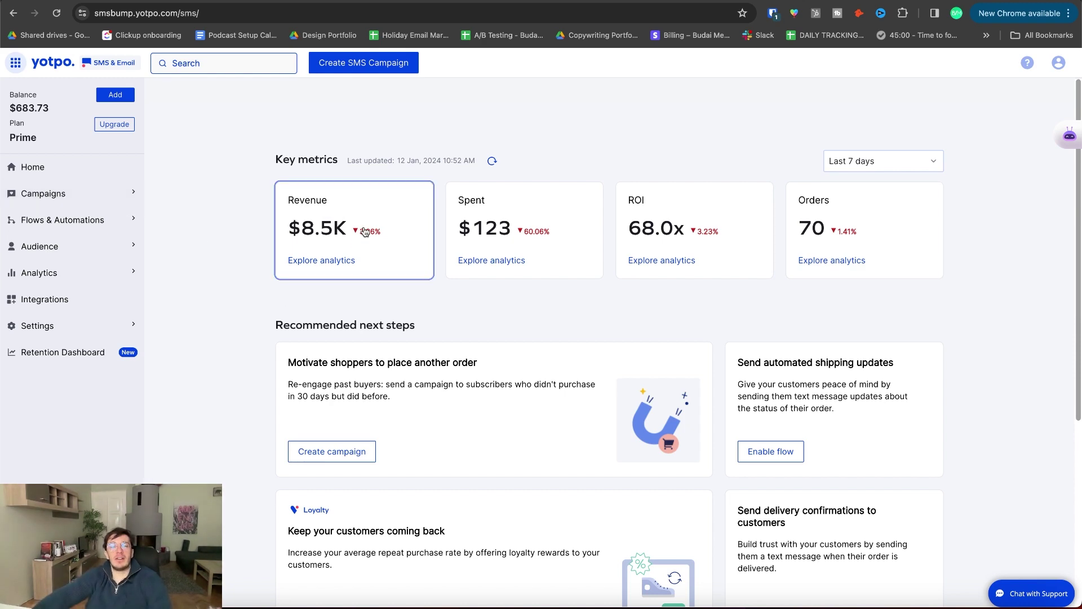
# Change the Key metrics date range to Last 30 days
pyautogui.scroll(-1, 265, 404)
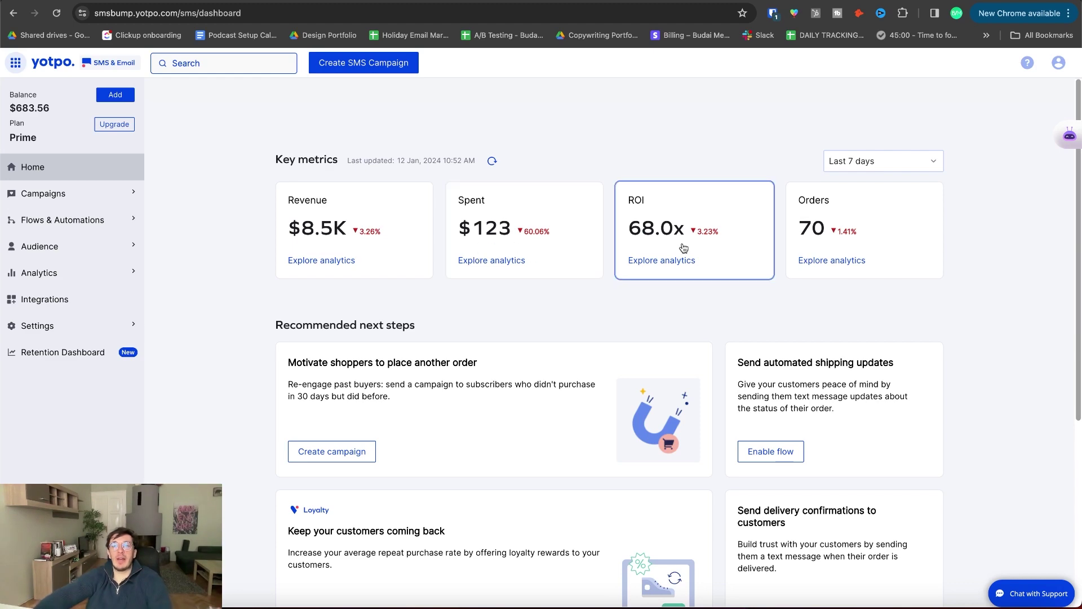
pyautogui.scroll(-2, 886, 220)
pyautogui.scroll(2, 886, 220)
pyautogui.click(862, 167)
pyautogui.click(872, 230)
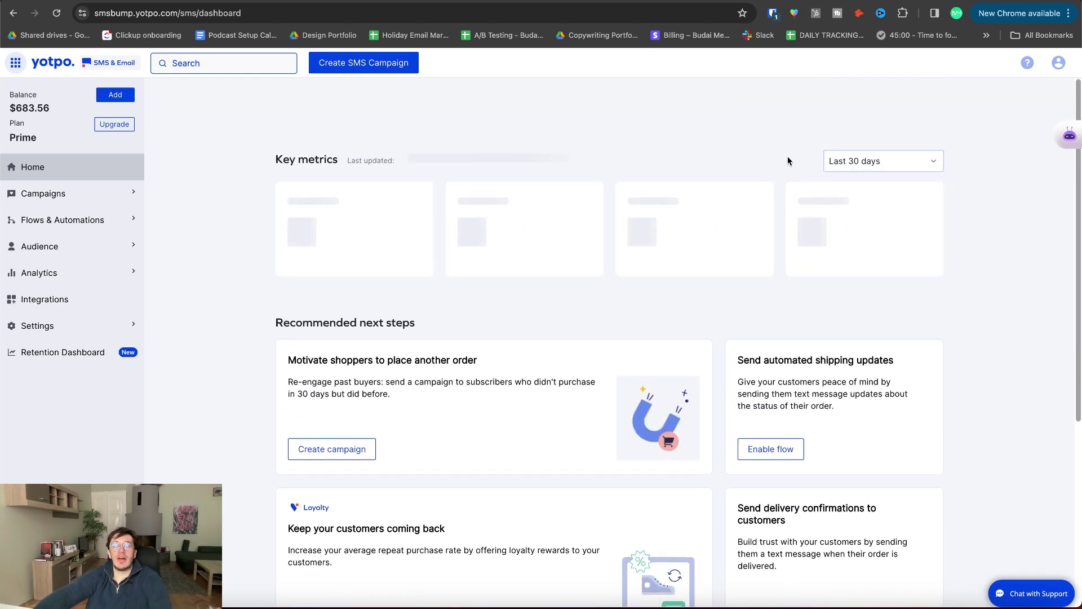
# Start a new email campaign from the 'Create your first email campaign' recommendation
pyautogui.scroll(-3, 592, 318)
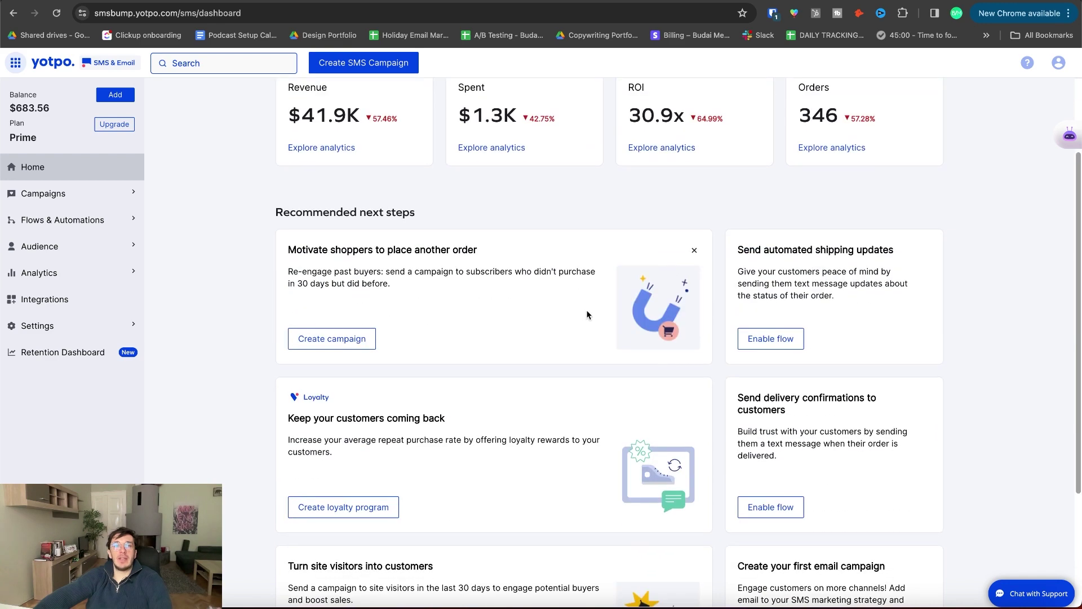
pyautogui.scroll(-2, 939, 336)
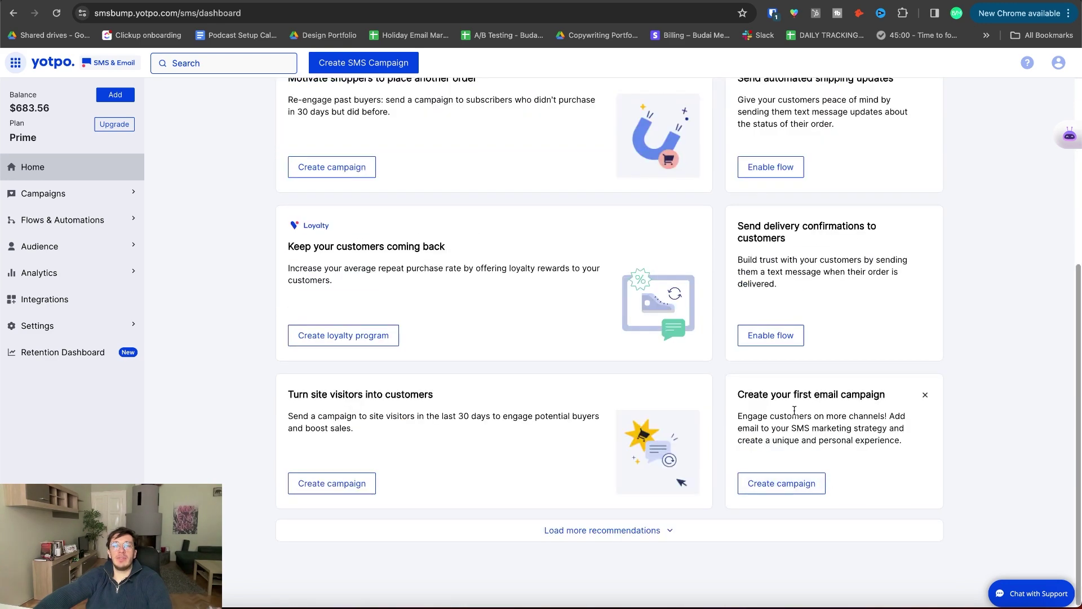
pyautogui.moveTo(760, 394); pyautogui.dragTo(866, 396)
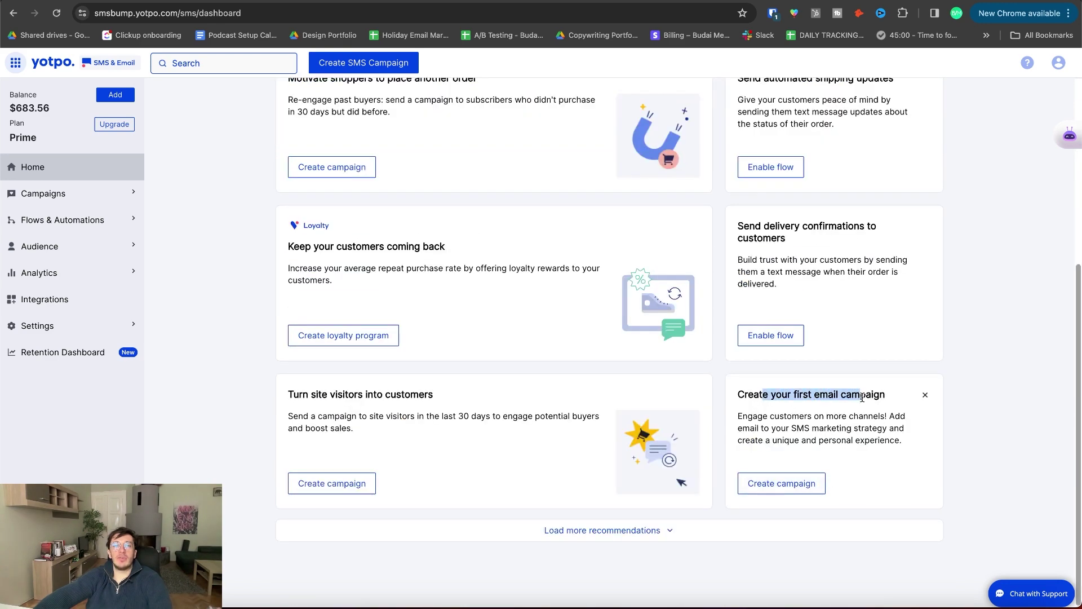
pyautogui.click(789, 486)
pyautogui.scroll(-4, 862, 361)
# Include the 'Never purchased (261)' audience for the campaign
pyautogui.scroll(8, 877, 386)
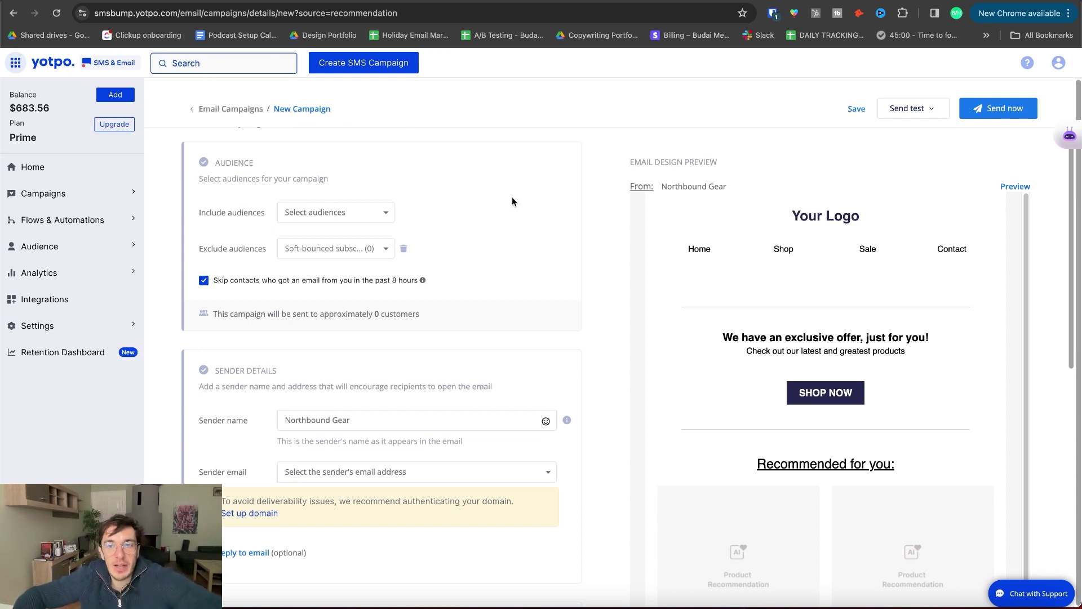
pyautogui.scroll(-7, 705, 362)
pyautogui.scroll(8, 424, 431)
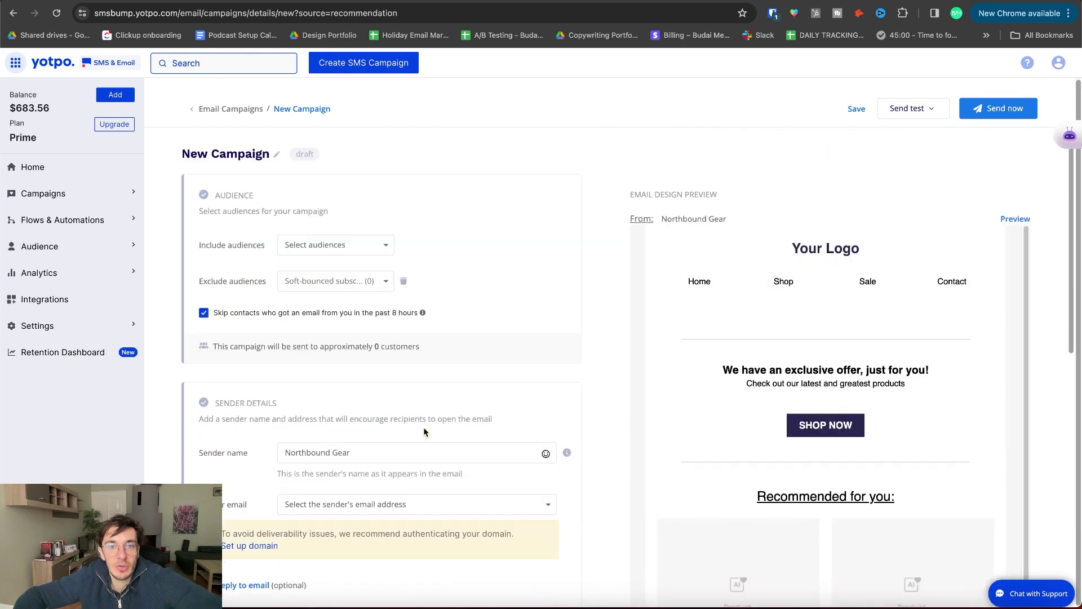
pyautogui.click(320, 249)
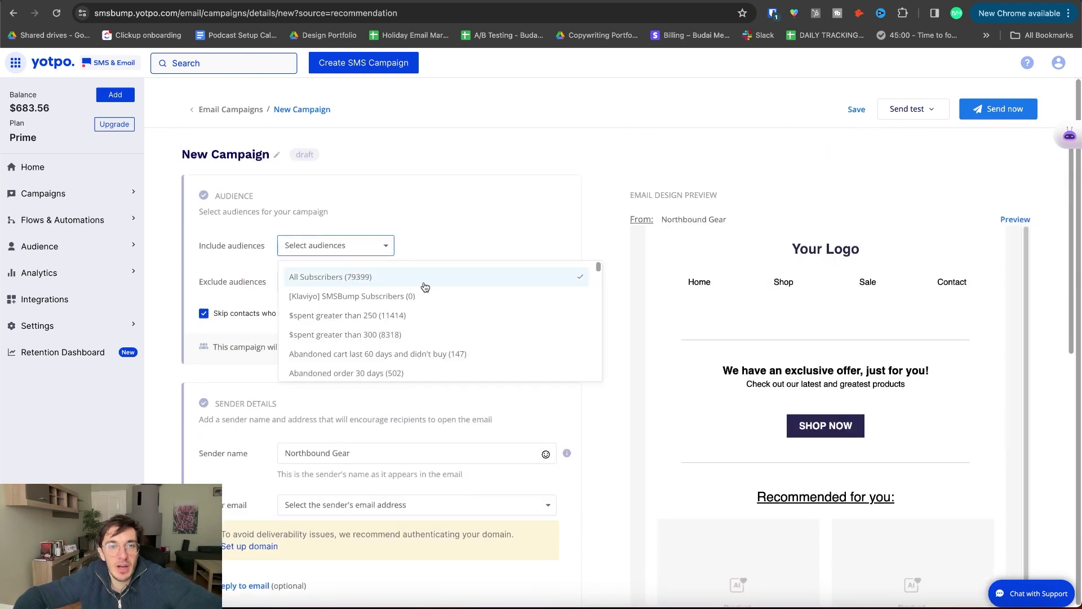
pyautogui.scroll(-10, 394, 304)
pyautogui.scroll(5, 396, 332)
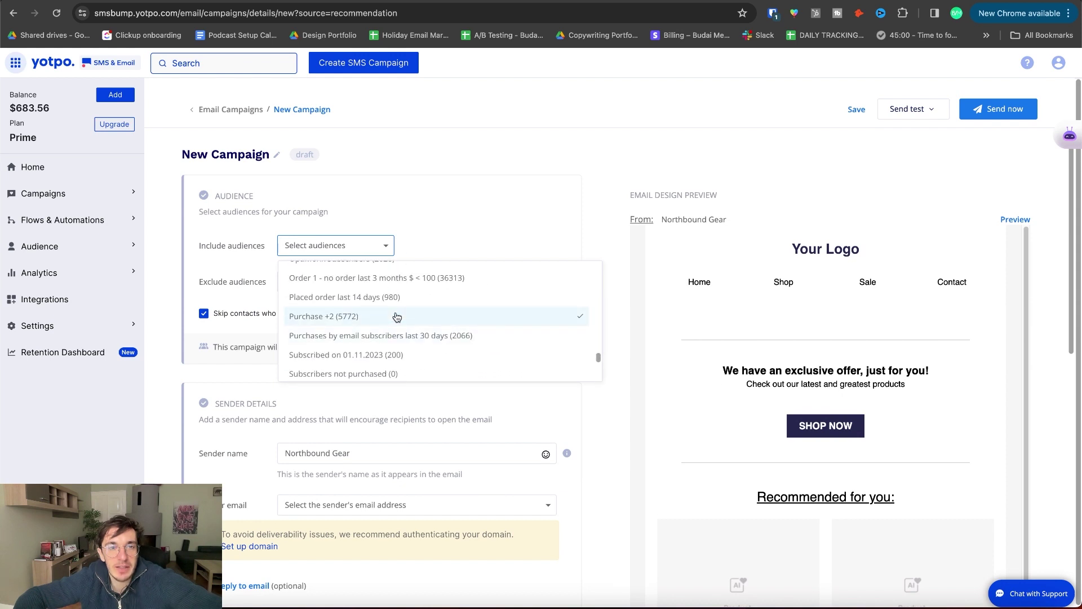
pyautogui.scroll(2, 397, 318)
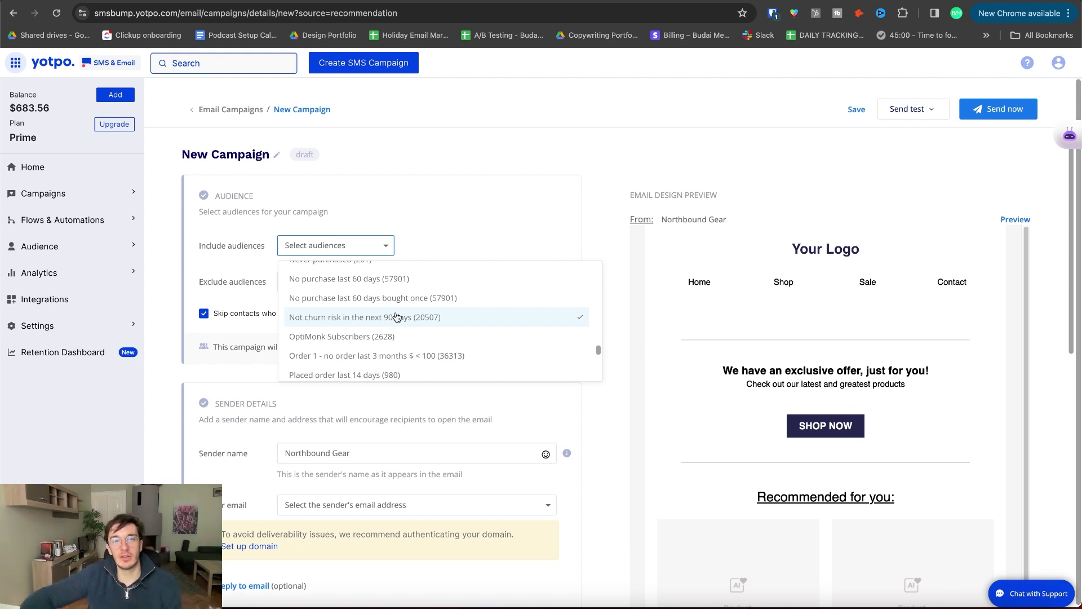
pyautogui.scroll(1, 398, 318)
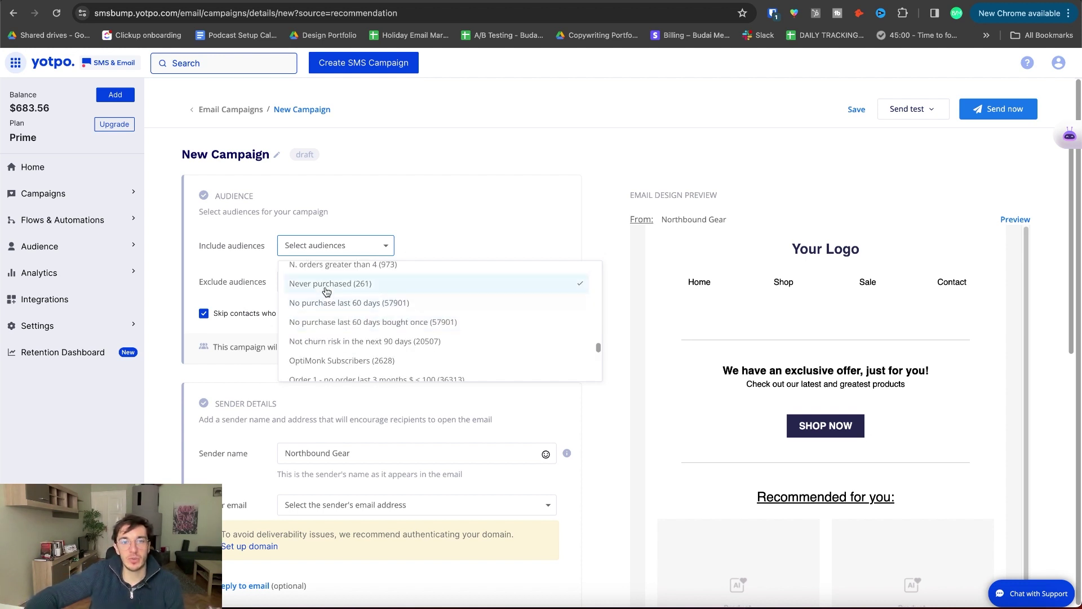
pyautogui.click(350, 285)
pyautogui.click(407, 154)
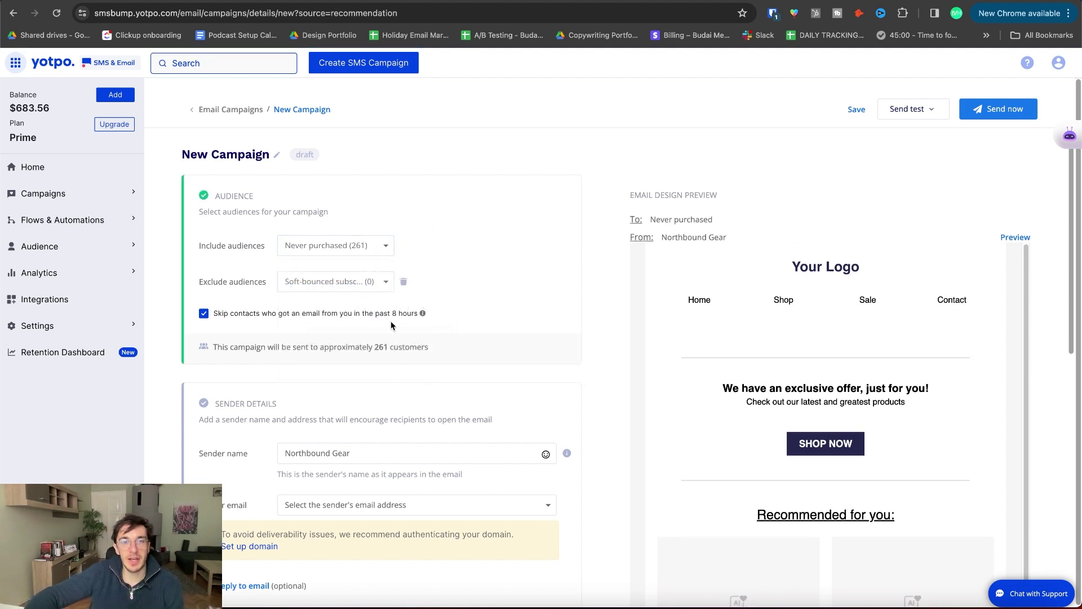
# Exclude the '$spent greater than 250' audience
pyautogui.click(331, 284)
pyautogui.click(364, 351)
pyautogui.click(417, 194)
pyautogui.click(327, 287)
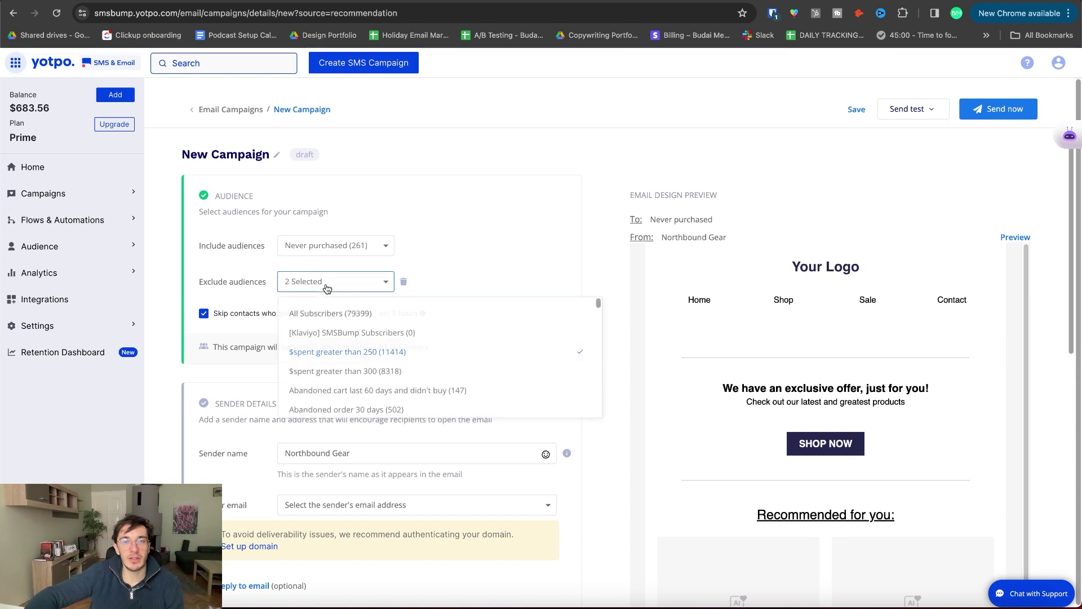
pyautogui.click(412, 183)
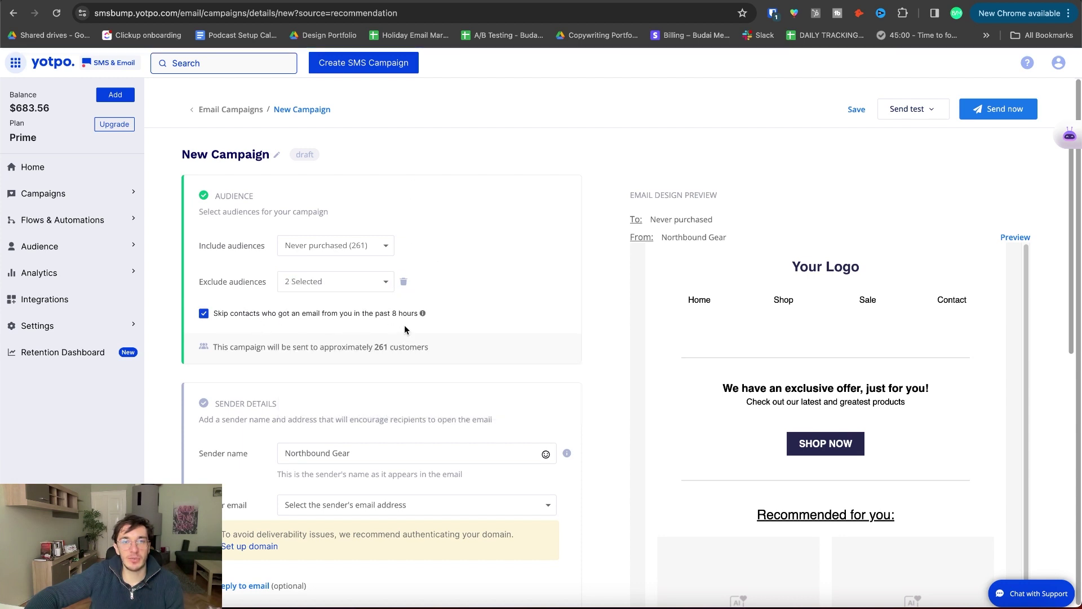
pyautogui.moveTo(422, 314)
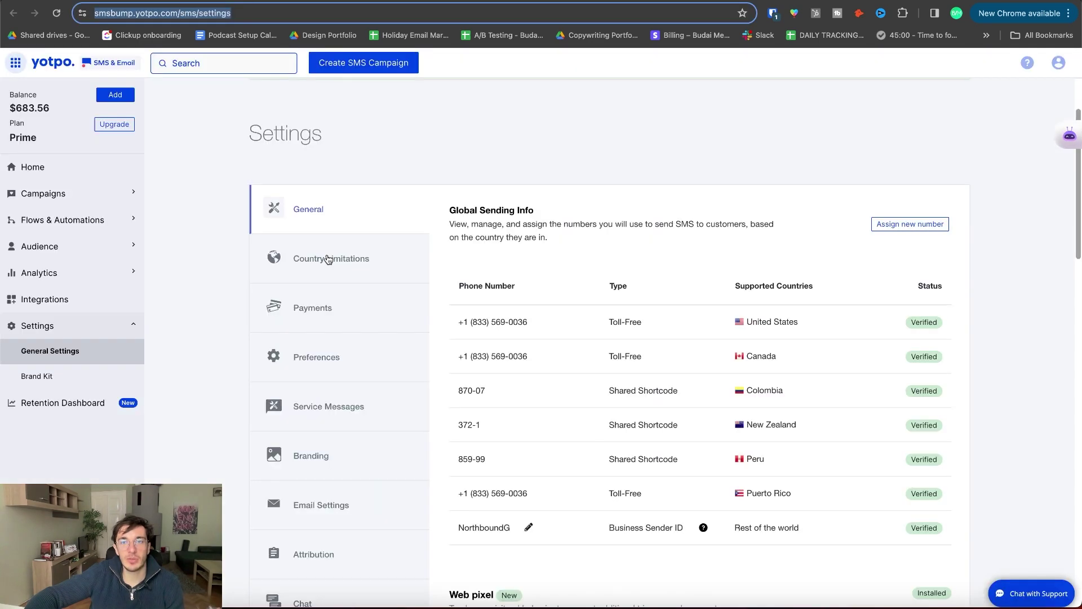
pyautogui.scroll(-15, 626, 359)
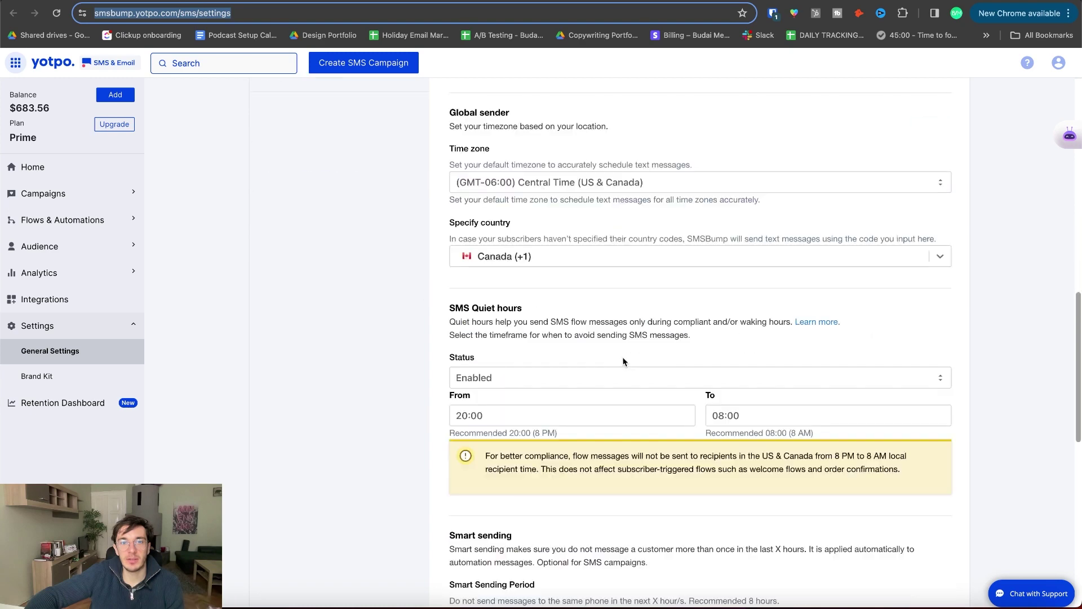
pyautogui.scroll(-3, 543, 275)
pyautogui.click(499, 346)
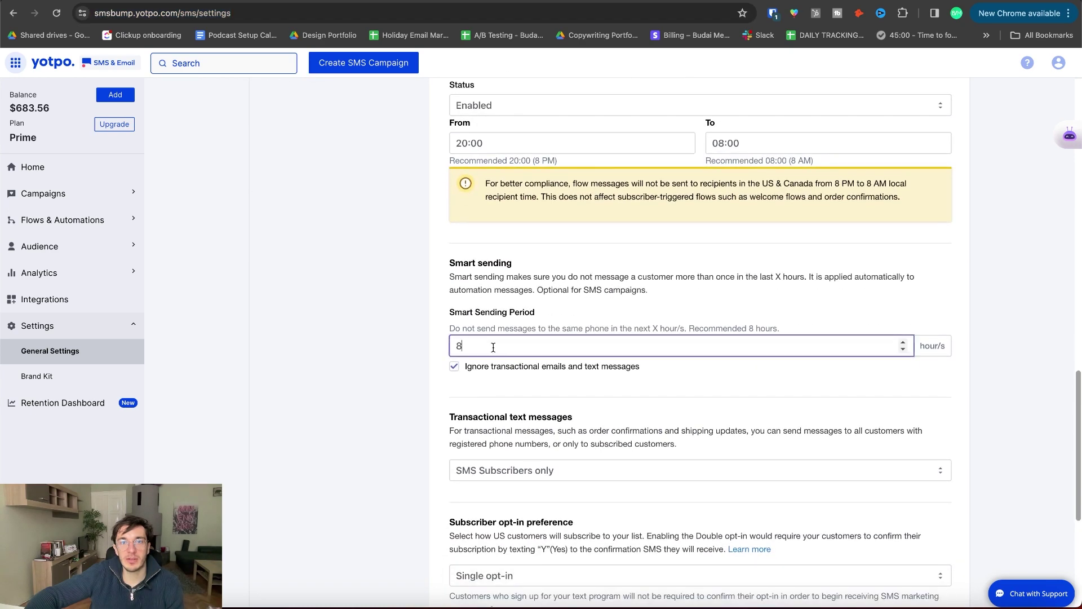
pyautogui.scroll(-5, 540, 363)
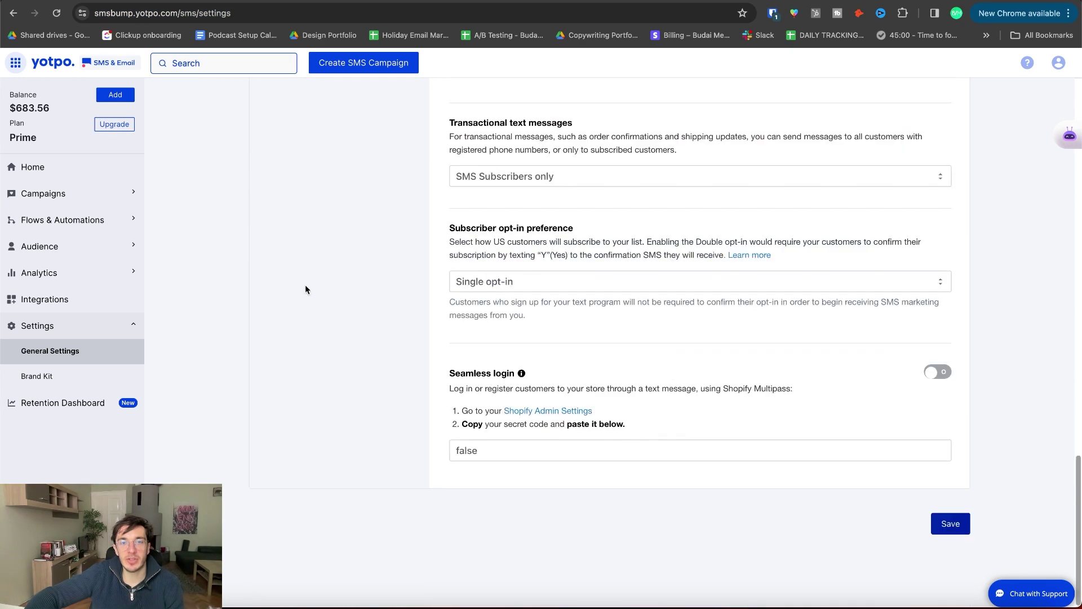
pyautogui.scroll(20, 309, 286)
pyautogui.scroll(-1, 338, 344)
pyautogui.click(327, 260)
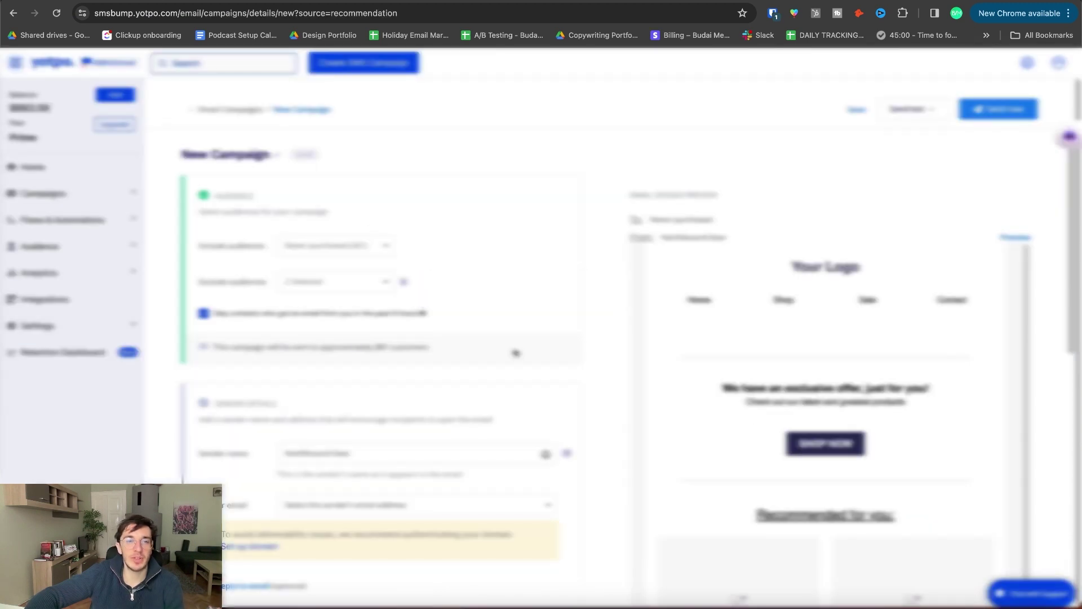
pyautogui.scroll(-4, 515, 353)
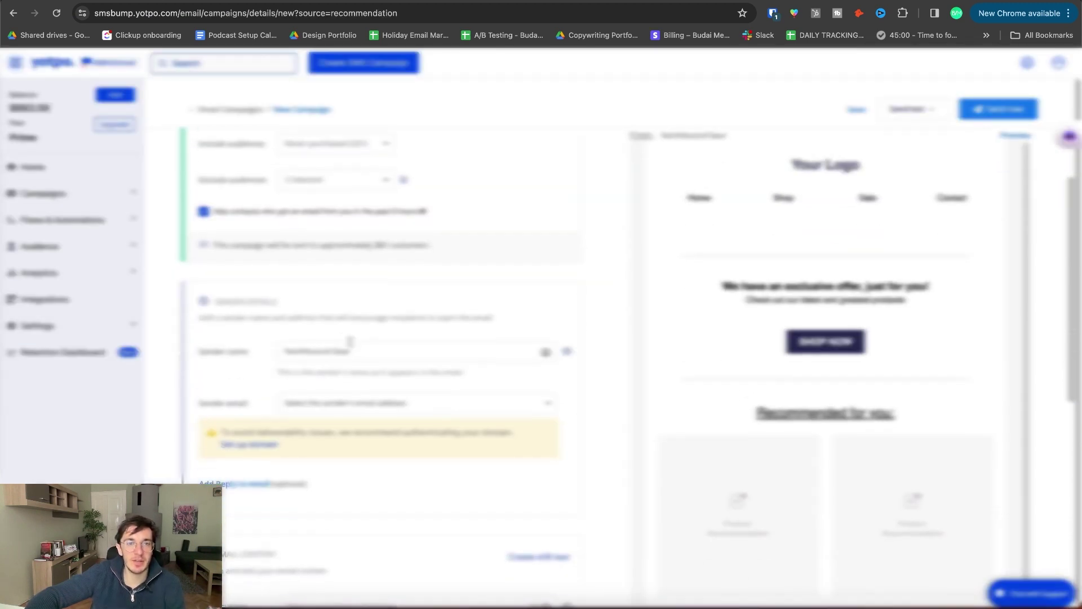
pyautogui.click(376, 333)
pyautogui.scroll(-3, 421, 417)
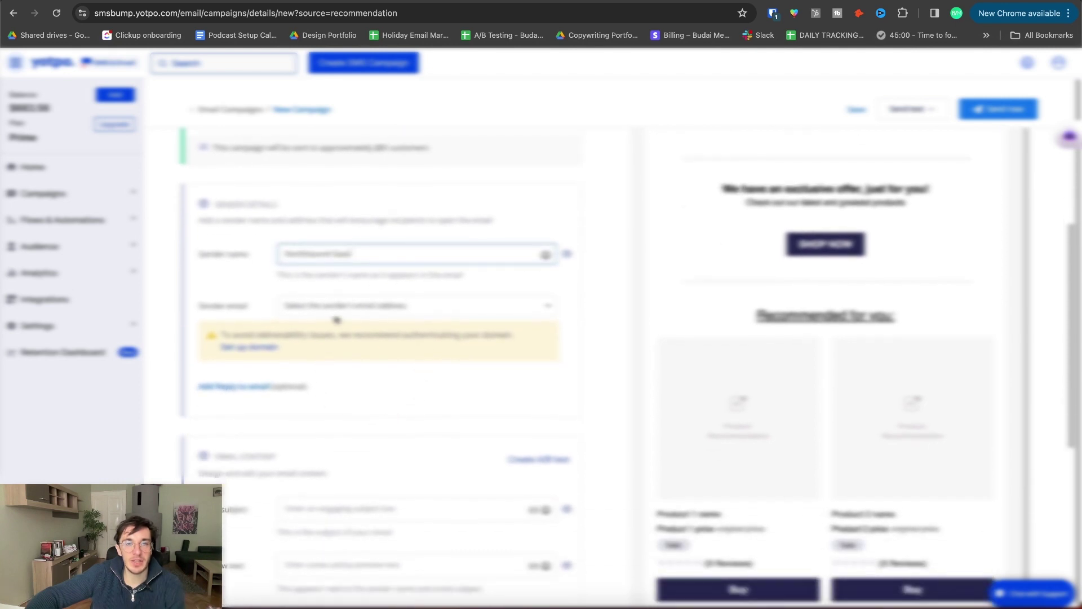
pyautogui.click(335, 308)
pyautogui.scroll(-3, 350, 428)
pyautogui.click(286, 406)
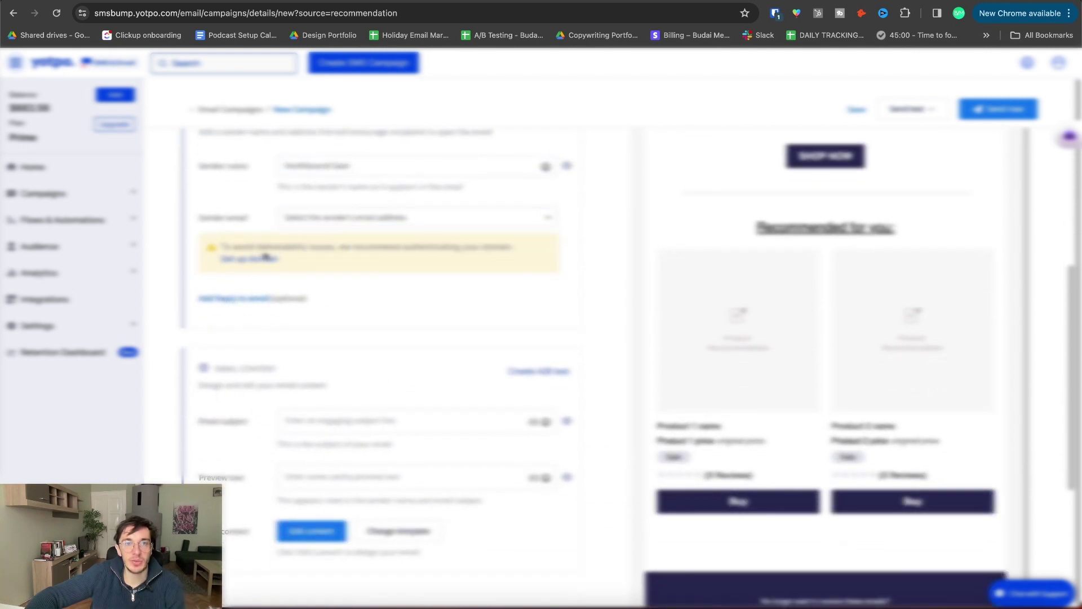
pyautogui.moveTo(295, 247); pyautogui.dragTo(390, 267)
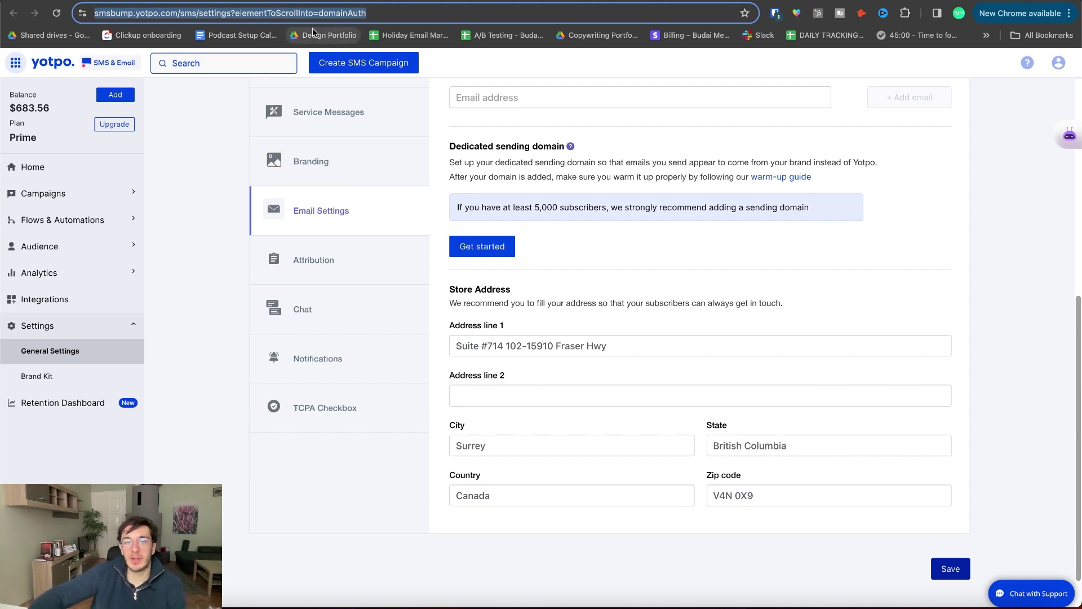
pyautogui.moveTo(514, 208); pyautogui.dragTo(592, 209)
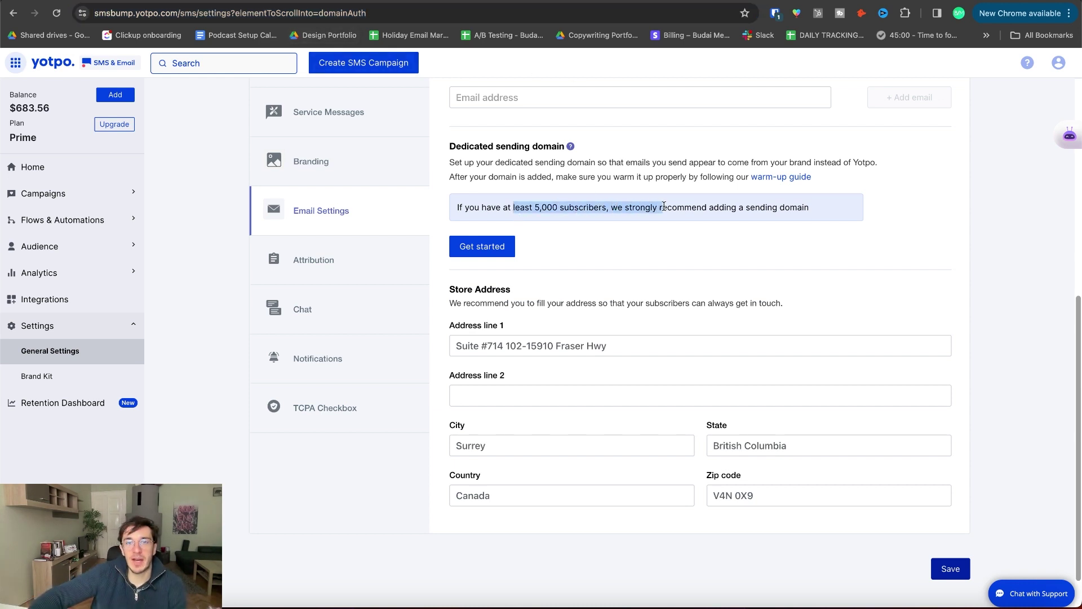
pyautogui.click(498, 243)
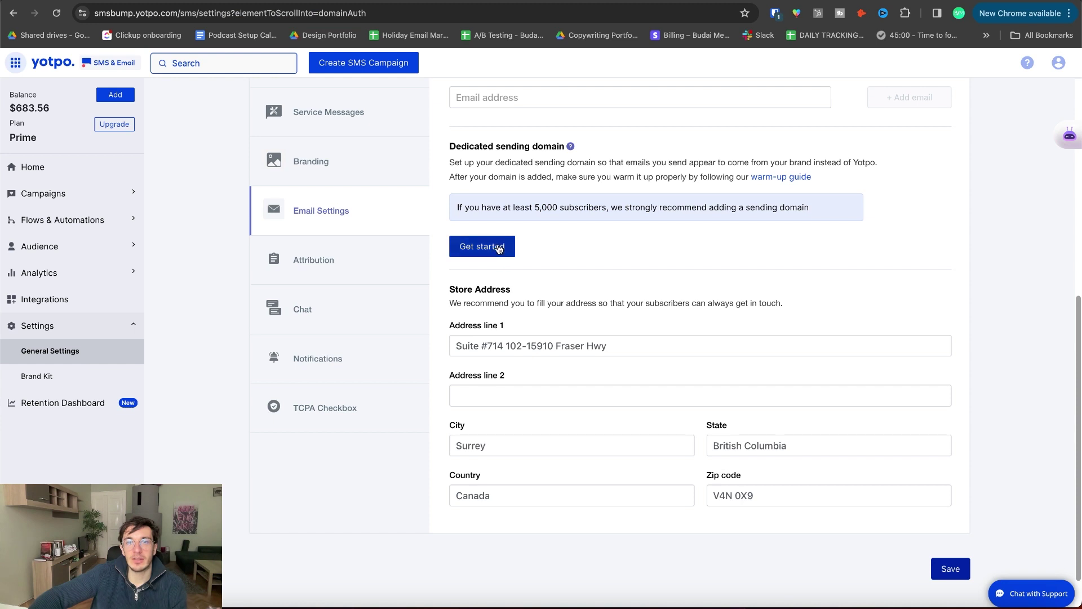
pyautogui.moveTo(662, 160); pyautogui.dragTo(613, 177)
pyautogui.moveTo(555, 162); pyautogui.dragTo(567, 267)
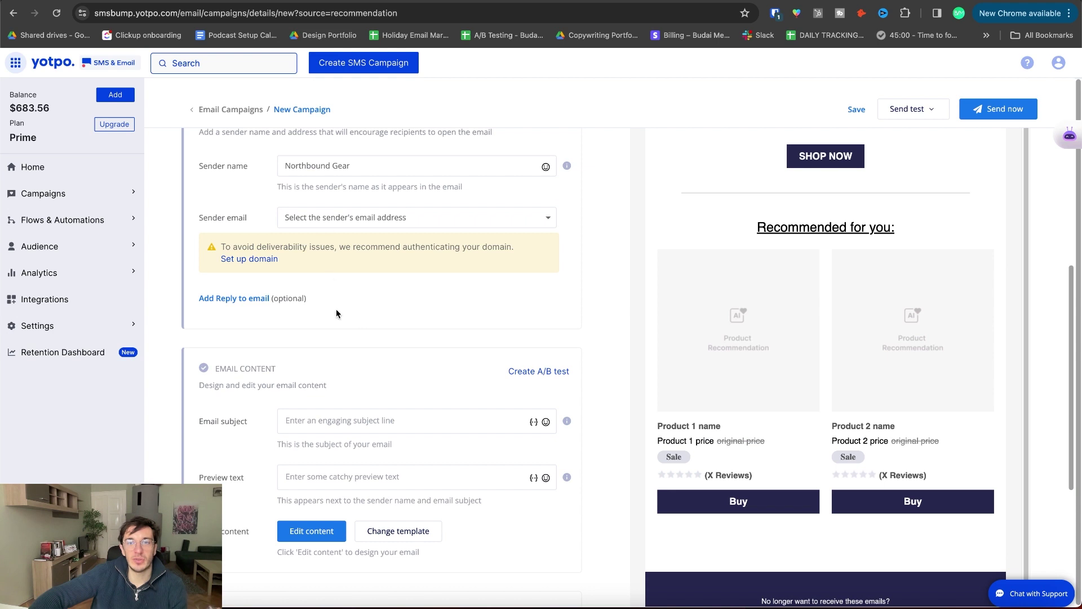
pyautogui.scroll(-3, 337, 310)
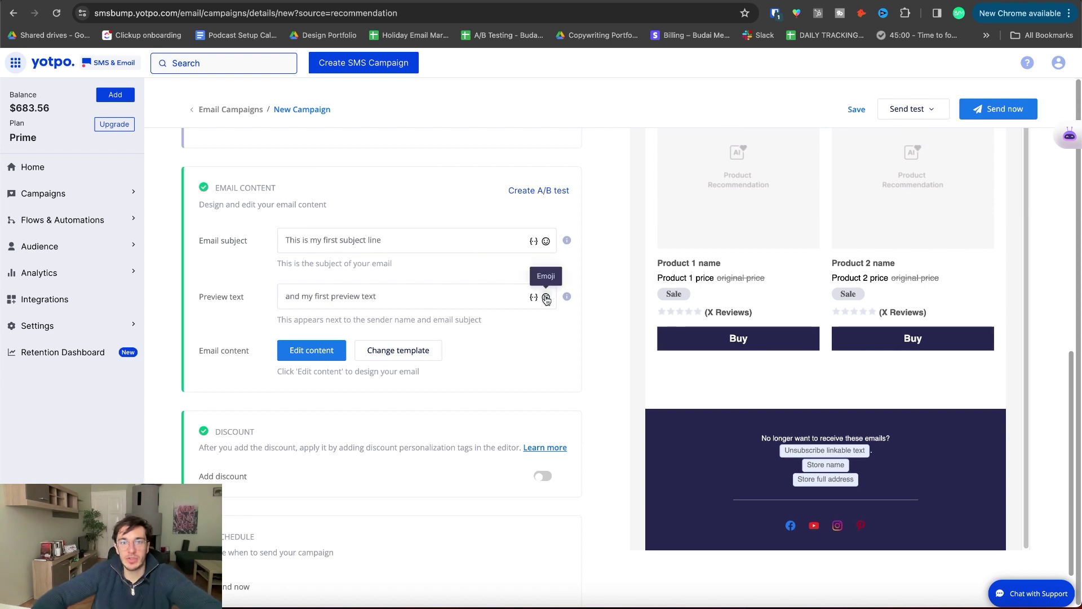
# Add a grinning emoji to the preview text, browse customer profile personalization tags, then open Edit content
pyautogui.click(546, 298)
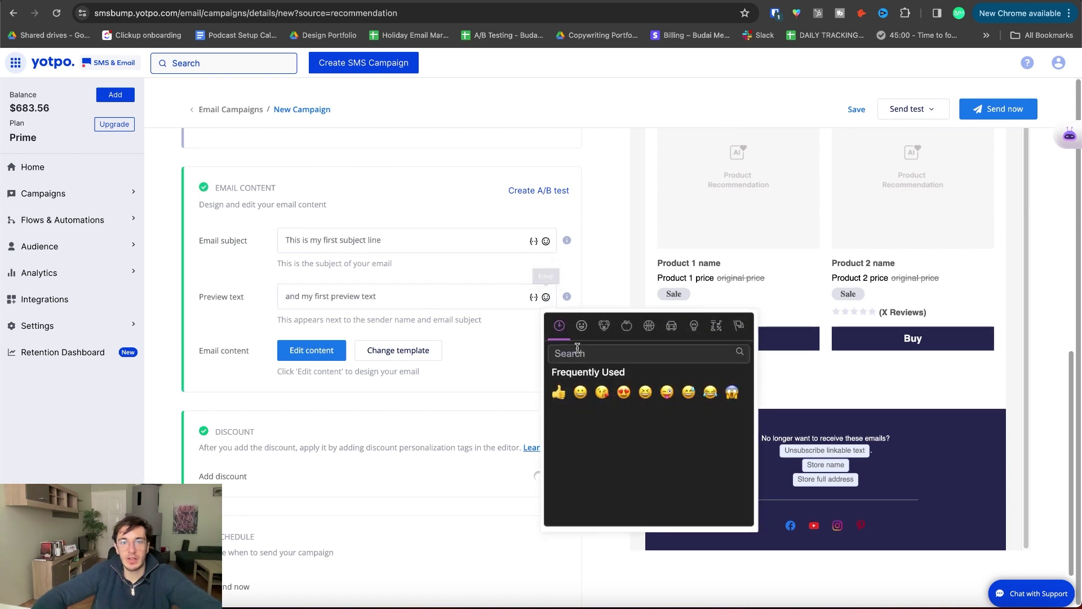
pyautogui.click(581, 392)
pyautogui.click(533, 297)
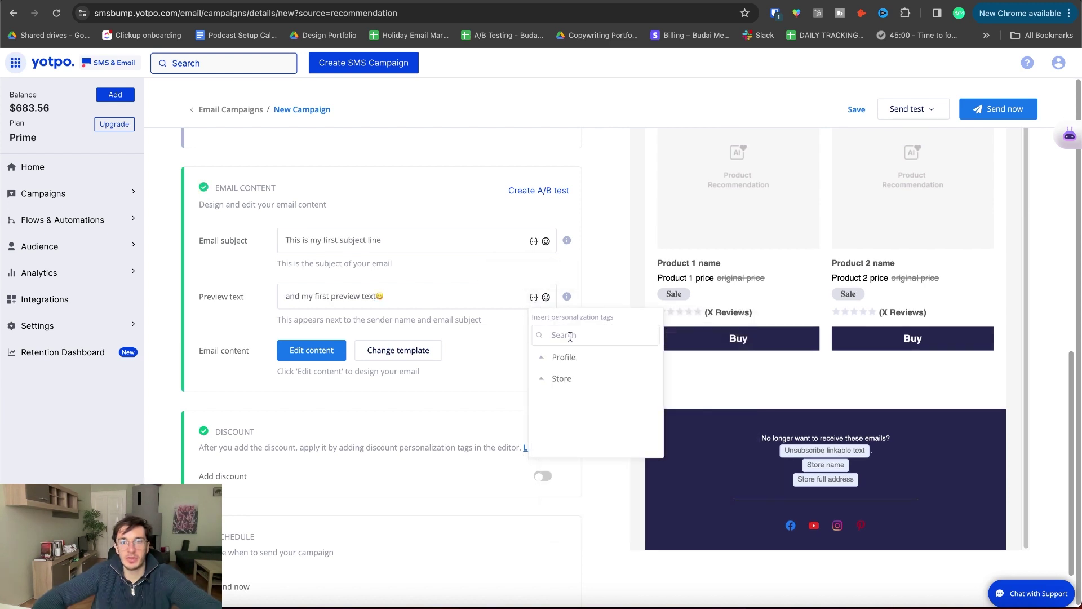
pyautogui.click(565, 356)
pyautogui.scroll(-4, 589, 393)
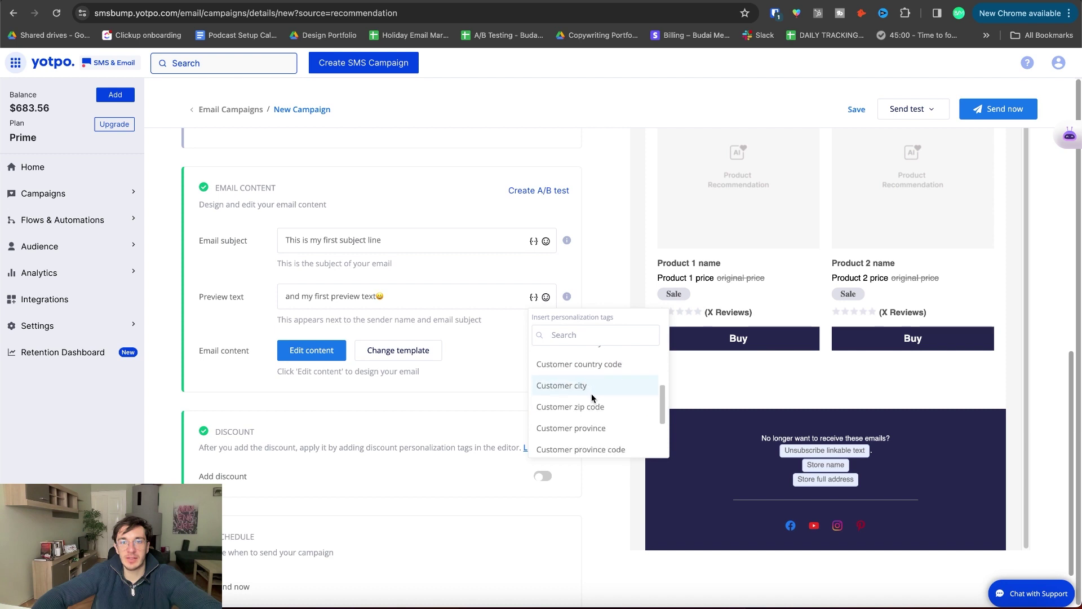
pyautogui.scroll(-3, 593, 394)
pyautogui.click(556, 303)
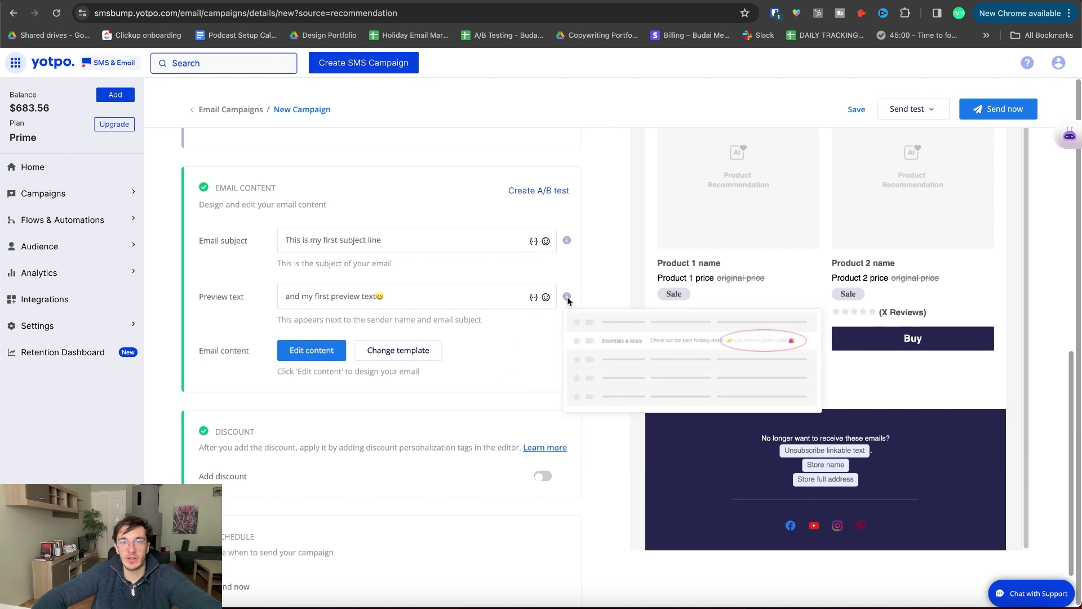
pyautogui.click(299, 354)
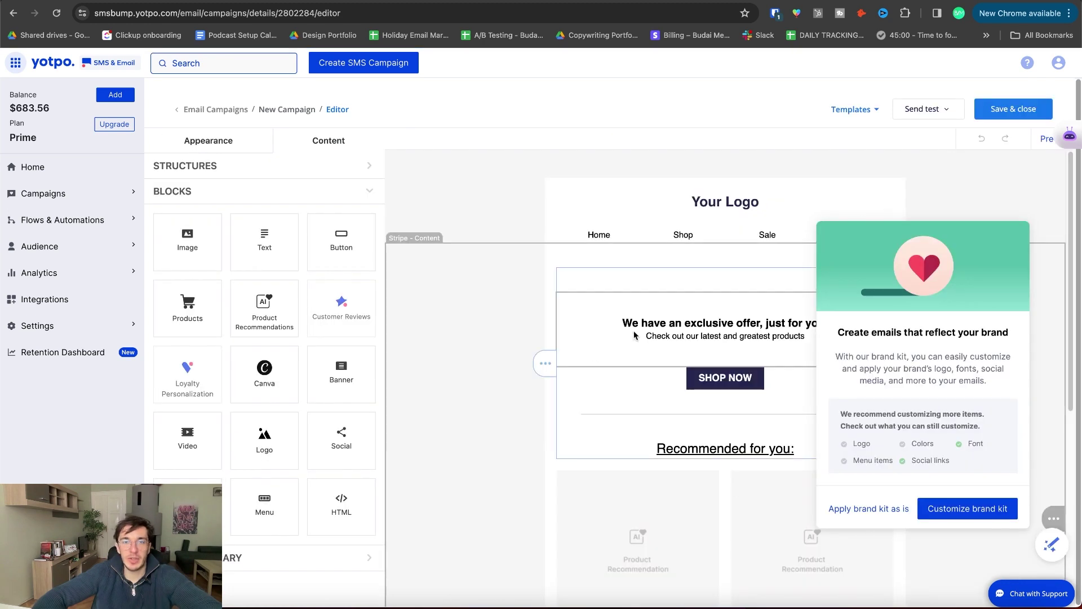
# Apply the brand kit as is and inspect the header, logo, menu, offer text and spacer blocks
pyautogui.click(889, 509)
pyautogui.click(596, 212)
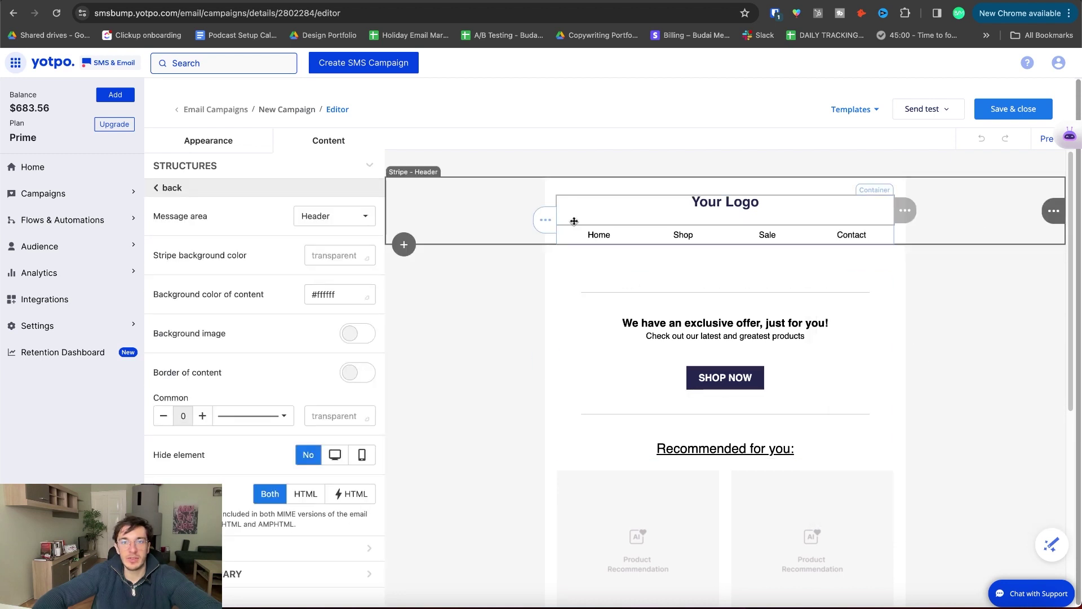
pyautogui.scroll(-6, 688, 314)
pyautogui.scroll(6, 558, 295)
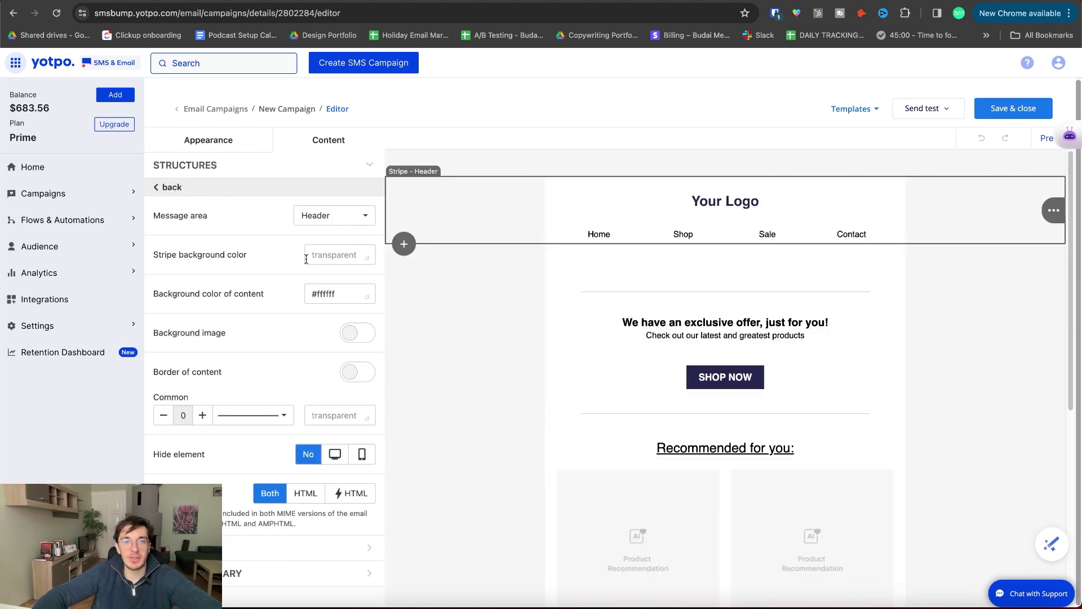
pyautogui.click(713, 214)
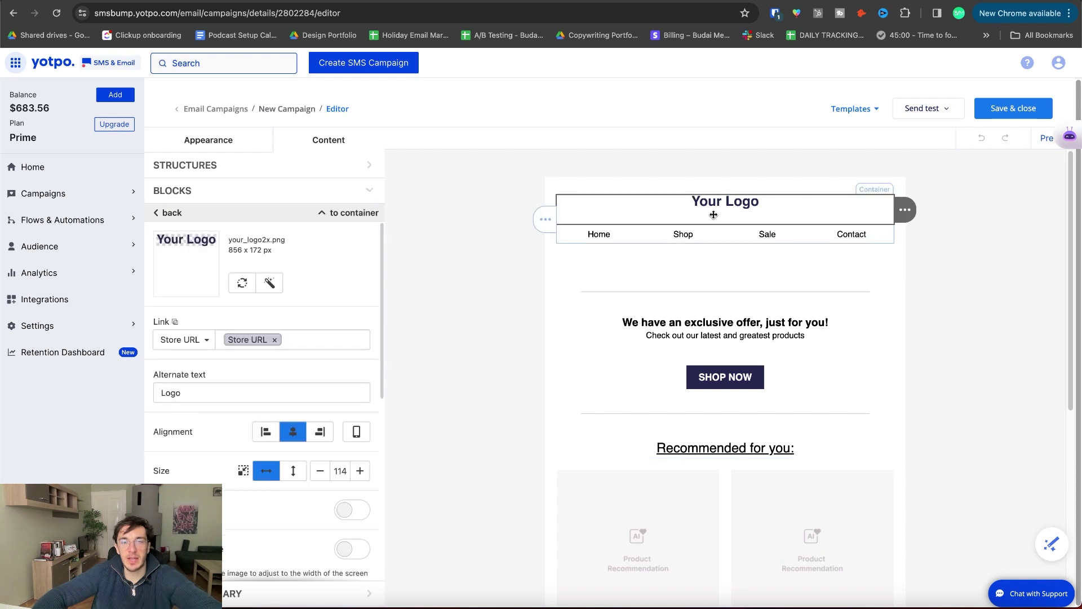
pyautogui.click(682, 242)
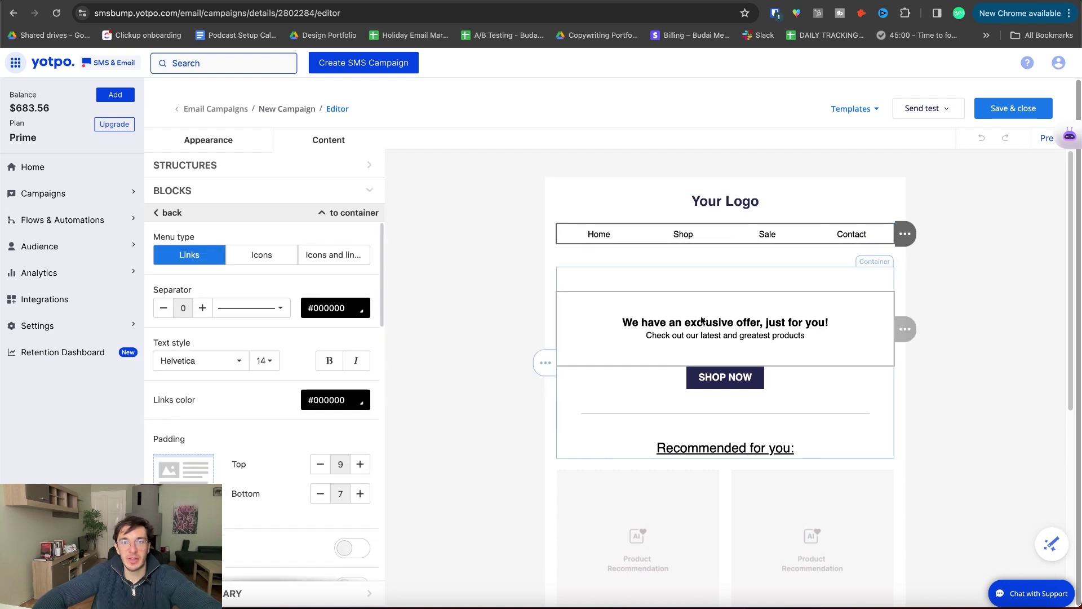
pyautogui.click(714, 338)
pyautogui.click(702, 406)
pyautogui.scroll(-4, 302, 439)
pyautogui.scroll(4, 271, 366)
# Drag a three-column structure from Structures below the product cards
pyautogui.click(197, 169)
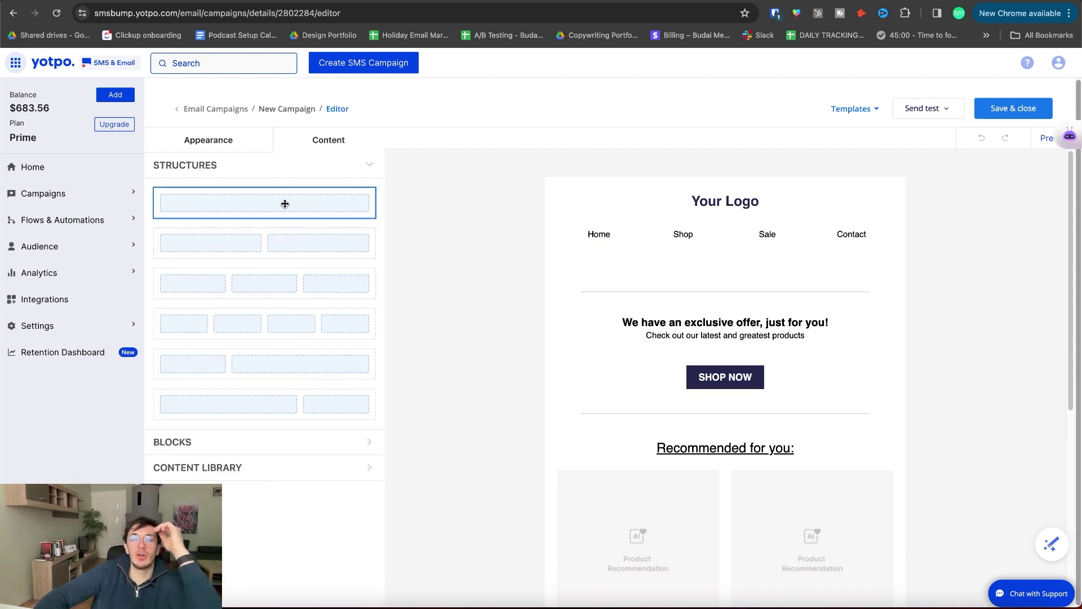
pyautogui.moveTo(338, 299); pyautogui.dragTo(331, 321)
pyautogui.moveTo(269, 282); pyautogui.dragTo(769, 419)
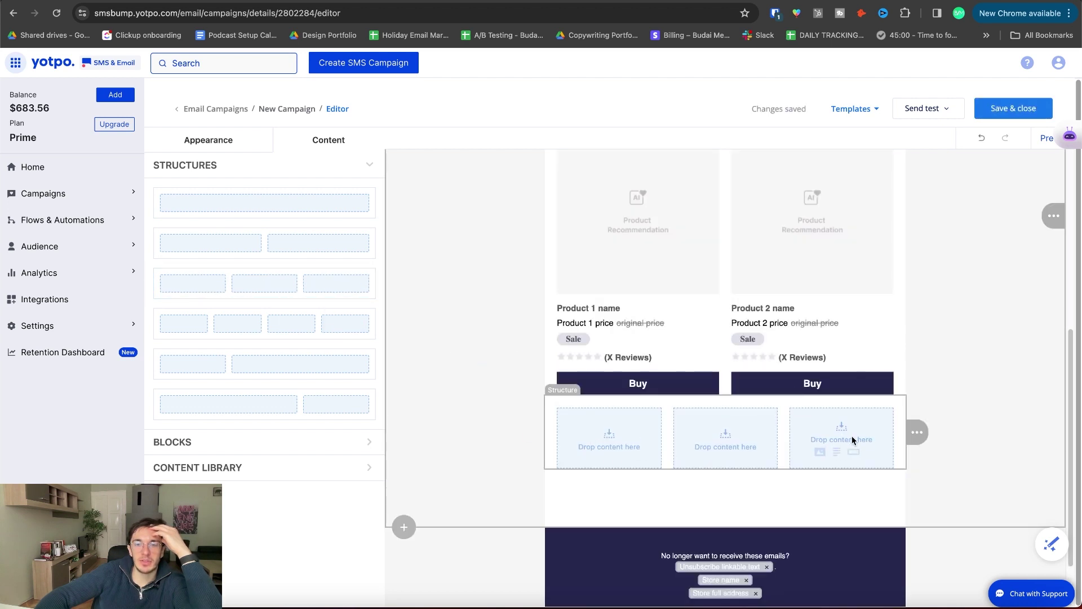
# Drop an Image block into the middle column and Product Recommendations below the row
pyautogui.click(207, 443)
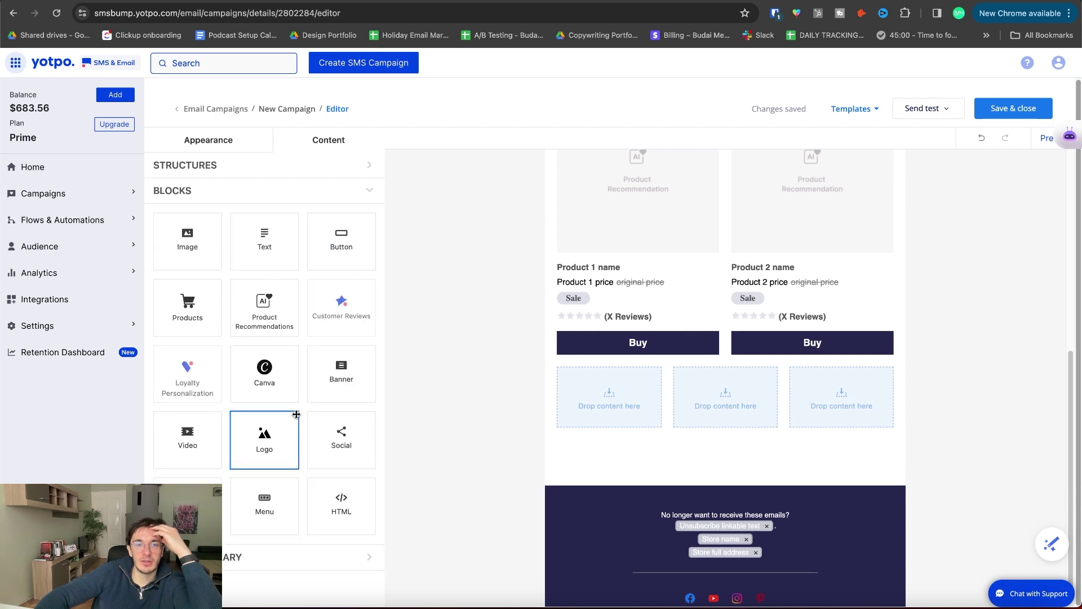
pyautogui.moveTo(188, 239); pyautogui.dragTo(744, 423)
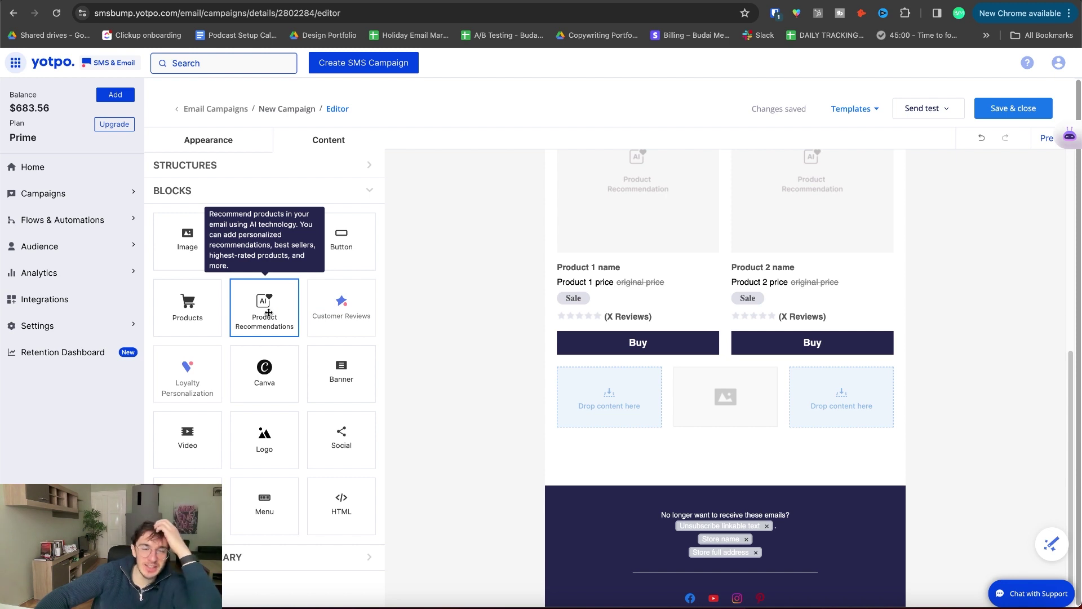
pyautogui.moveTo(260, 303); pyautogui.dragTo(710, 442)
# Try the Vertical product layout, switch back to Horizontal, and close the recommendation settings
pyautogui.scroll(-4, 611, 343)
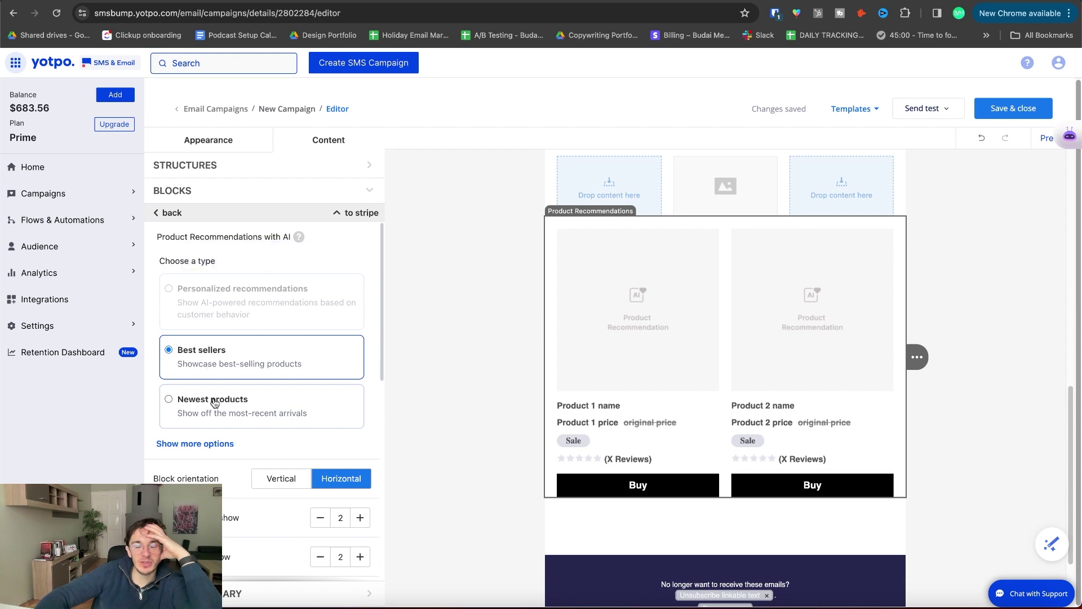
pyautogui.scroll(-1, 281, 428)
pyautogui.scroll(-3, 280, 429)
pyautogui.click(281, 296)
pyautogui.click(341, 296)
pyautogui.scroll(-4, 307, 447)
pyautogui.scroll(7, 208, 283)
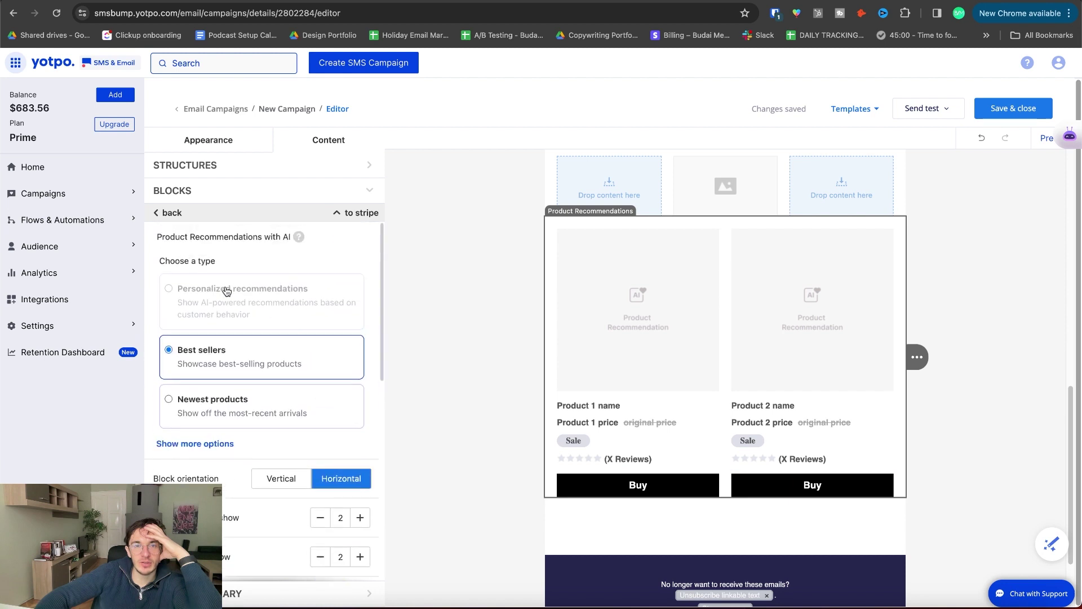
pyautogui.click(169, 214)
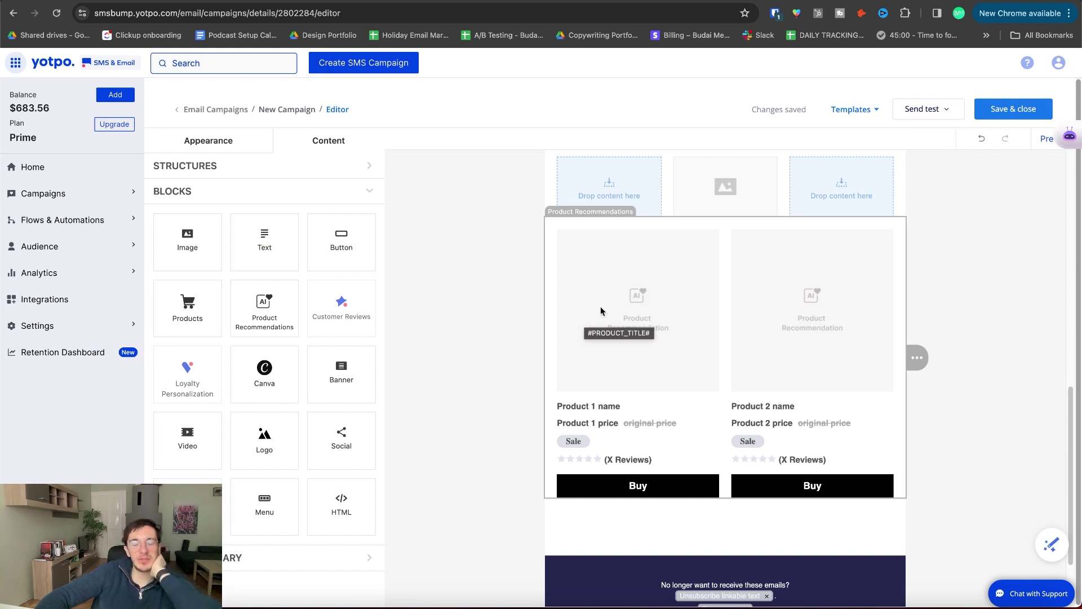
# Drag a Canva design block into the email
pyautogui.moveTo(353, 314)
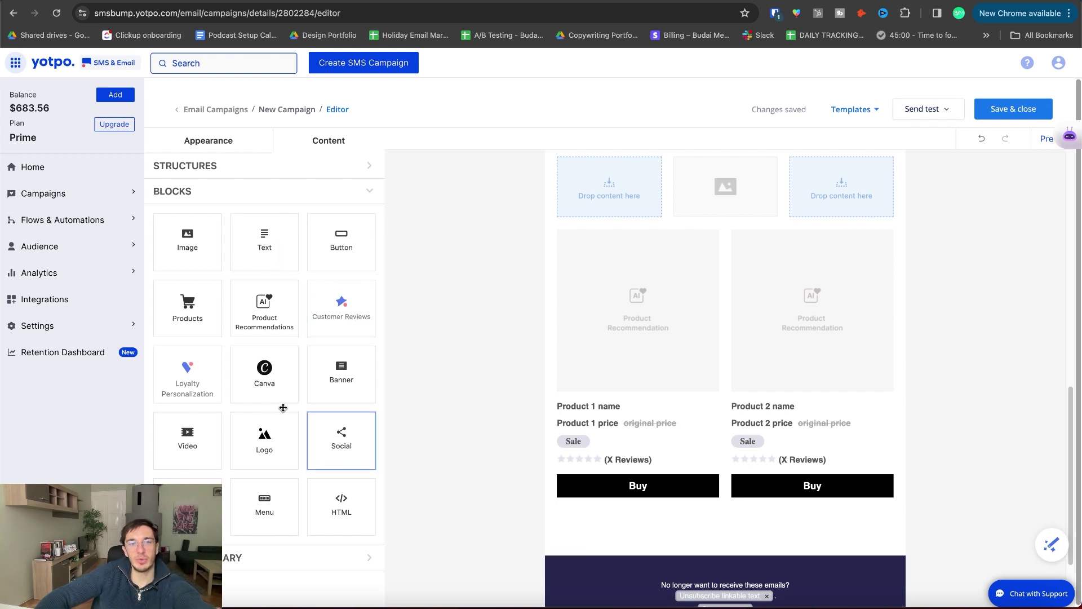
pyautogui.moveTo(214, 388)
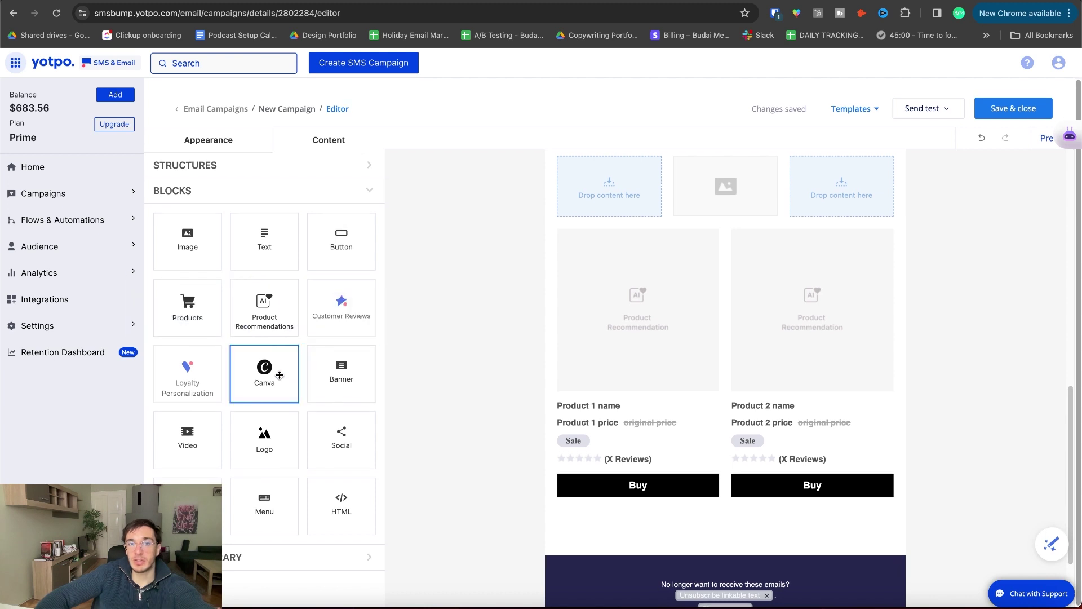
pyautogui.moveTo(281, 375); pyautogui.dragTo(713, 510)
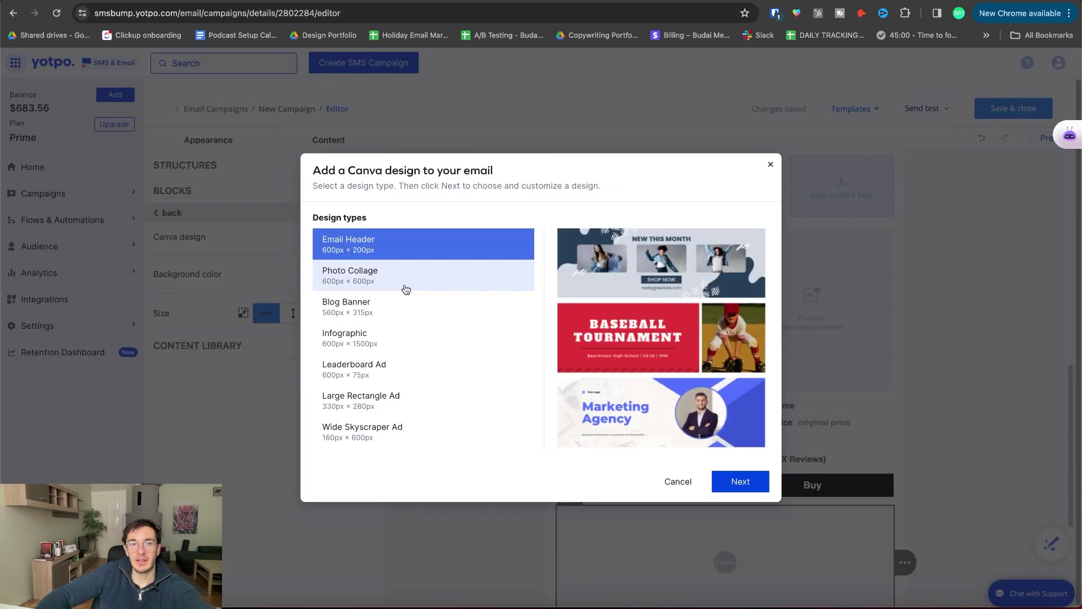
# Preview the Photo Collage, Blog Banner and Infographic Canva design types, then cancel
pyautogui.click(405, 289)
pyautogui.click(399, 305)
pyautogui.click(424, 341)
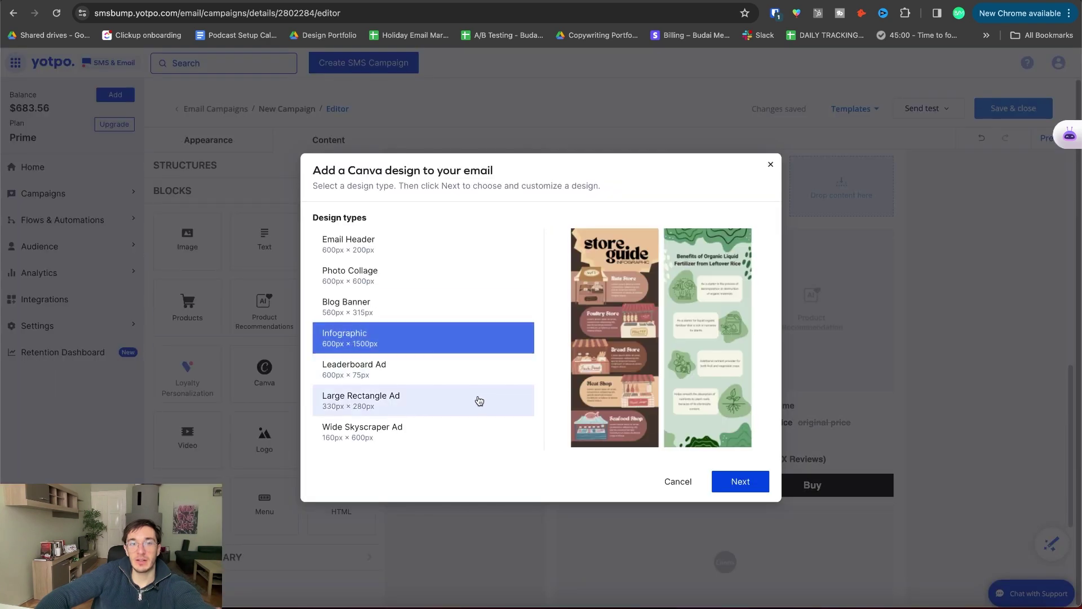
pyautogui.click(678, 480)
pyautogui.scroll(-2, 392, 370)
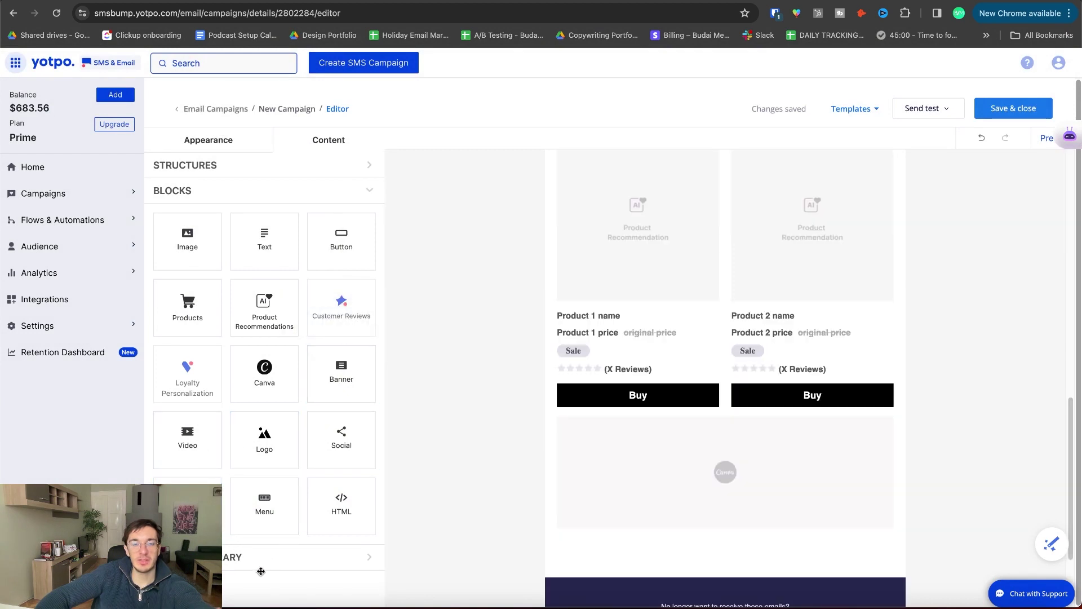
# Drag the 'Headline offer with button' section from the Content Library above the footer
pyautogui.click(243, 558)
pyautogui.scroll(-5, 286, 446)
pyautogui.scroll(-5, 286, 446)
pyautogui.moveTo(286, 428); pyautogui.dragTo(546, 512)
pyautogui.scroll(-5, 546, 512)
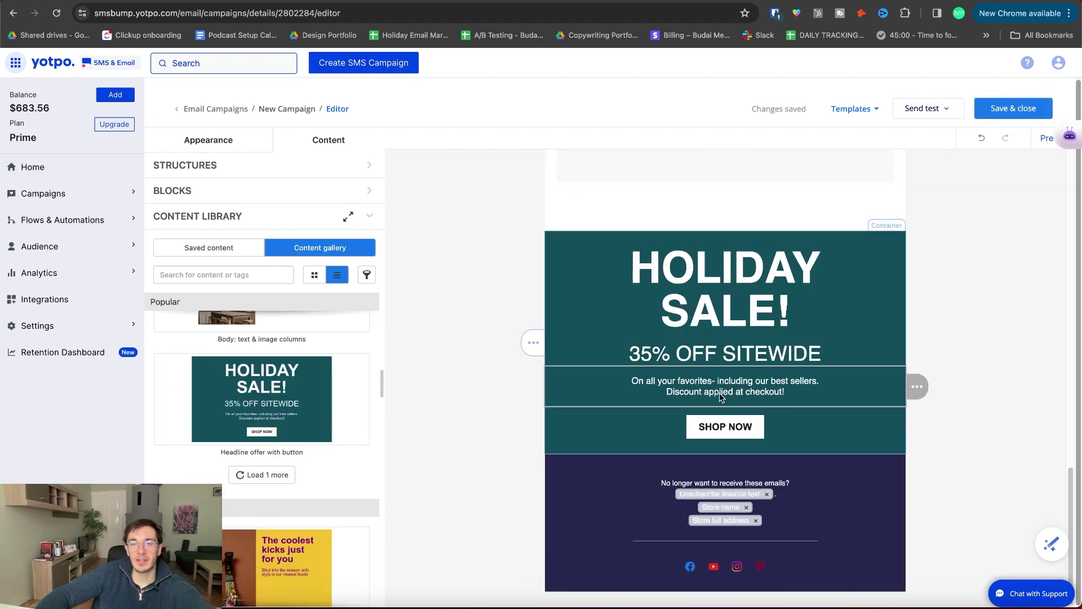
pyautogui.scroll(-3, 276, 395)
pyautogui.scroll(-5, 275, 395)
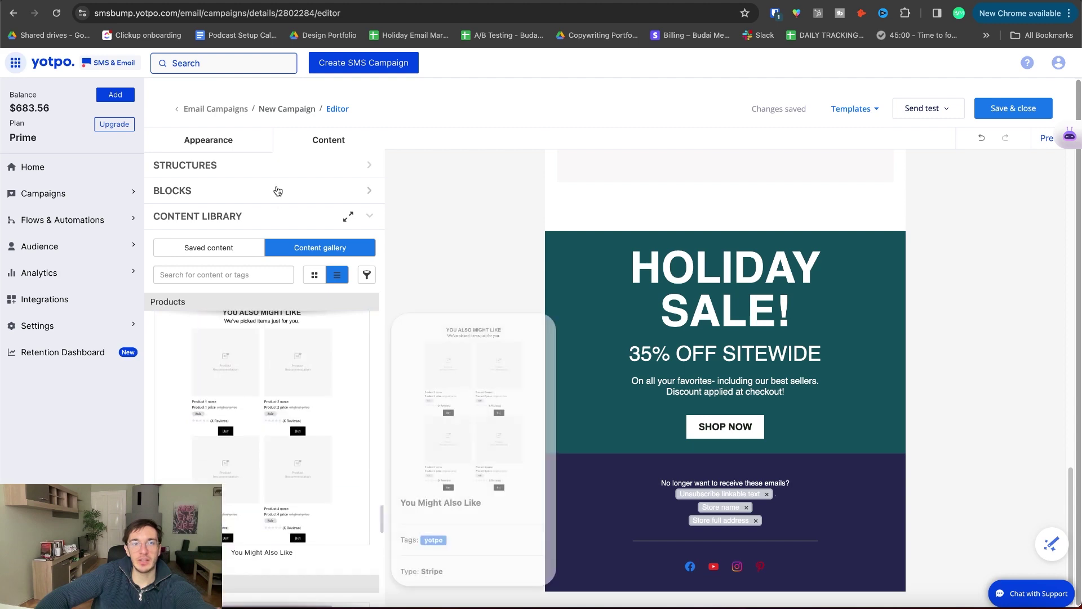
pyautogui.scroll(10, 292, 341)
pyautogui.scroll(3, 292, 340)
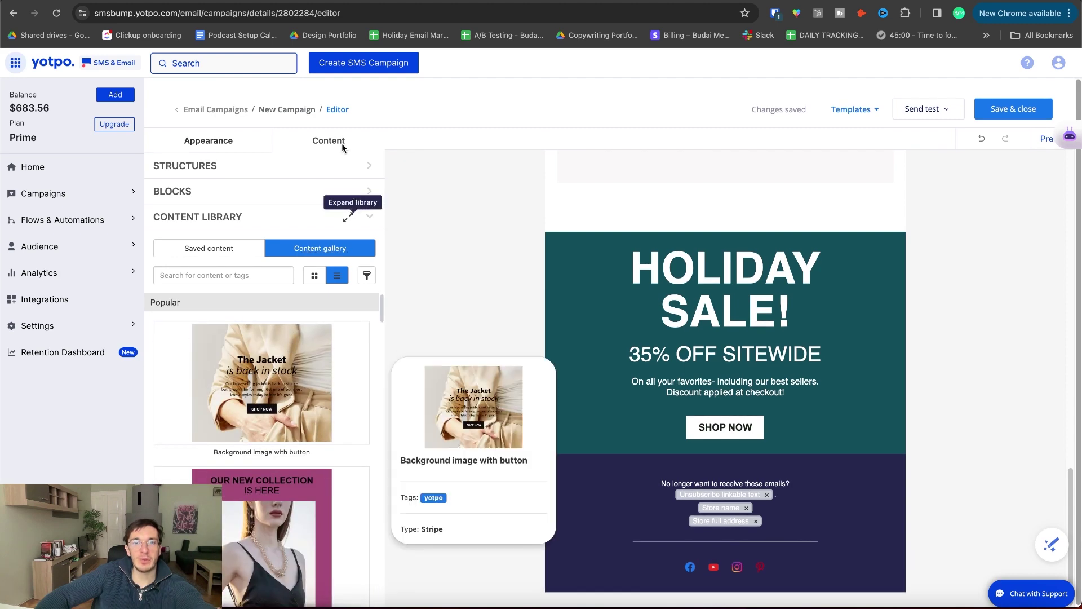
# Check the Appearance settings and the Send test options without sending a test
pyautogui.click(221, 141)
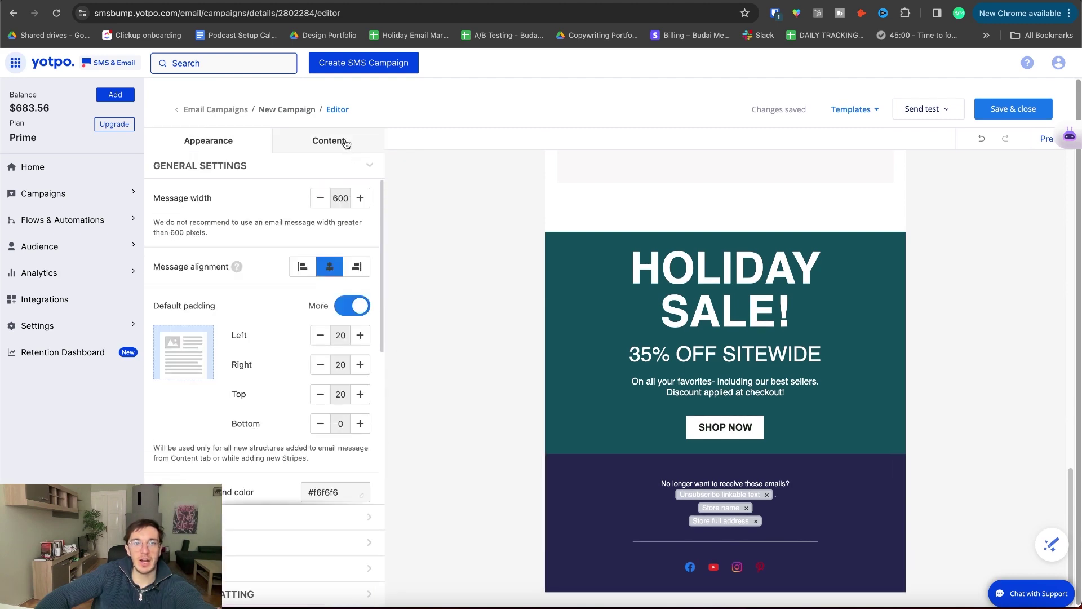
pyautogui.click(335, 141)
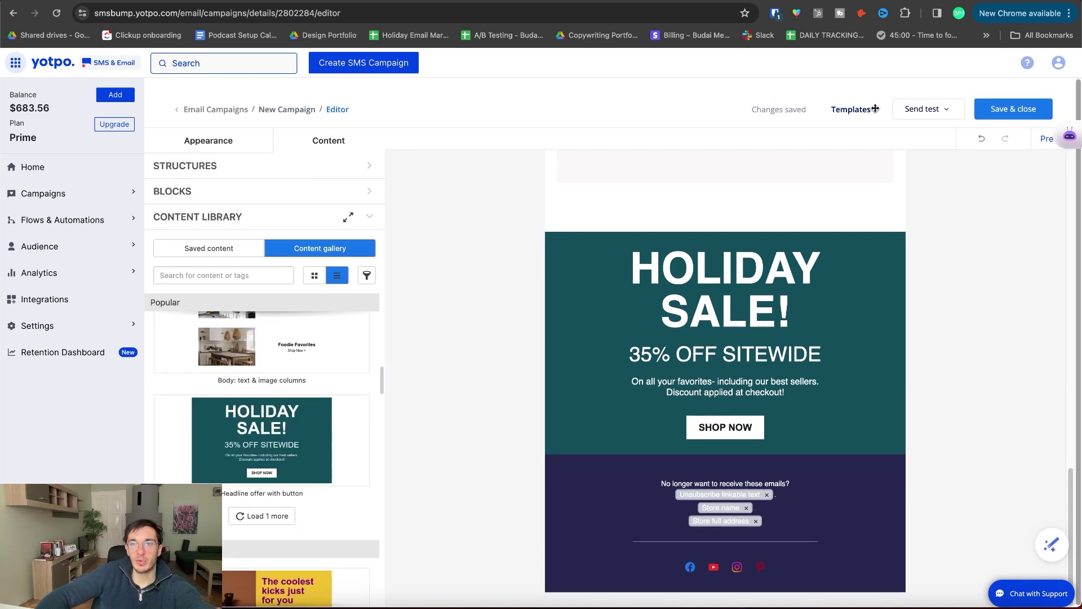
pyautogui.click(928, 109)
pyautogui.click(897, 158)
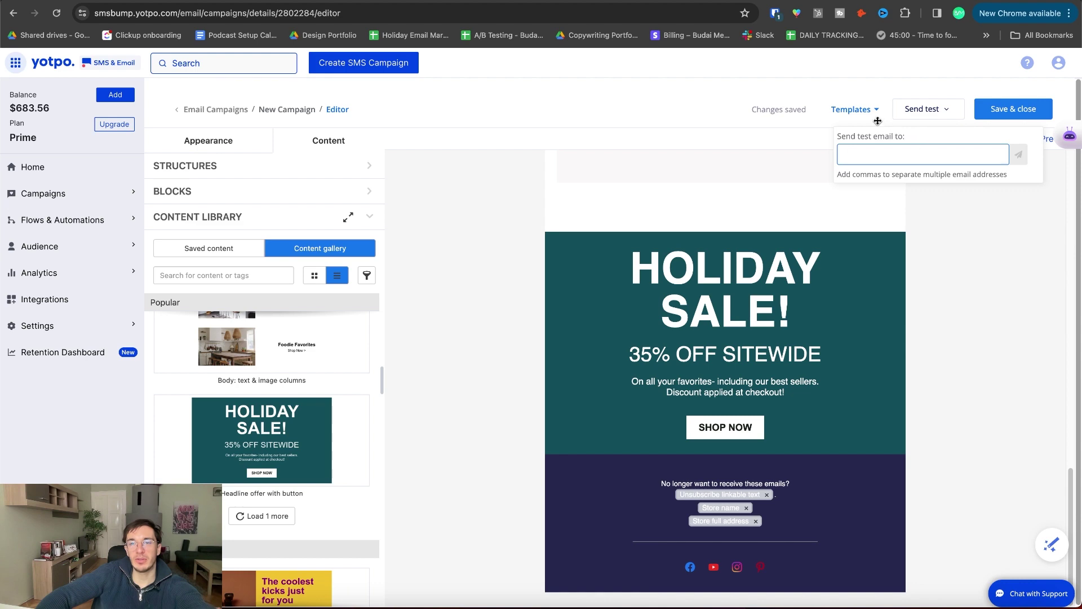
pyautogui.click(950, 230)
# Save the design through Templates as a new template named 'test'
pyautogui.click(854, 109)
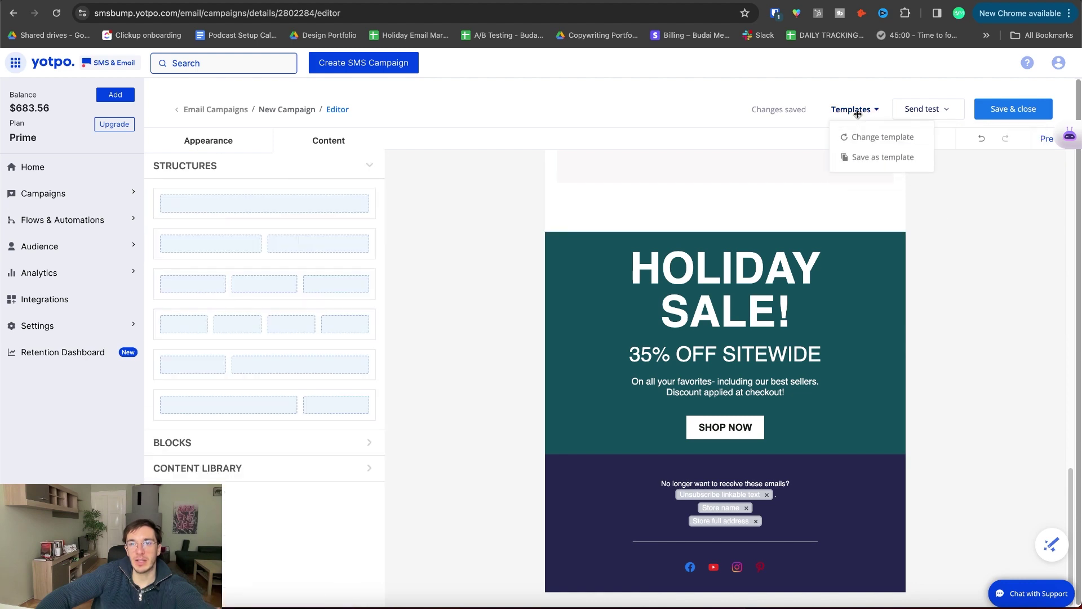
pyautogui.click(879, 160)
pyautogui.click(558, 341)
pyautogui.write('test')
pyautogui.click(652, 383)
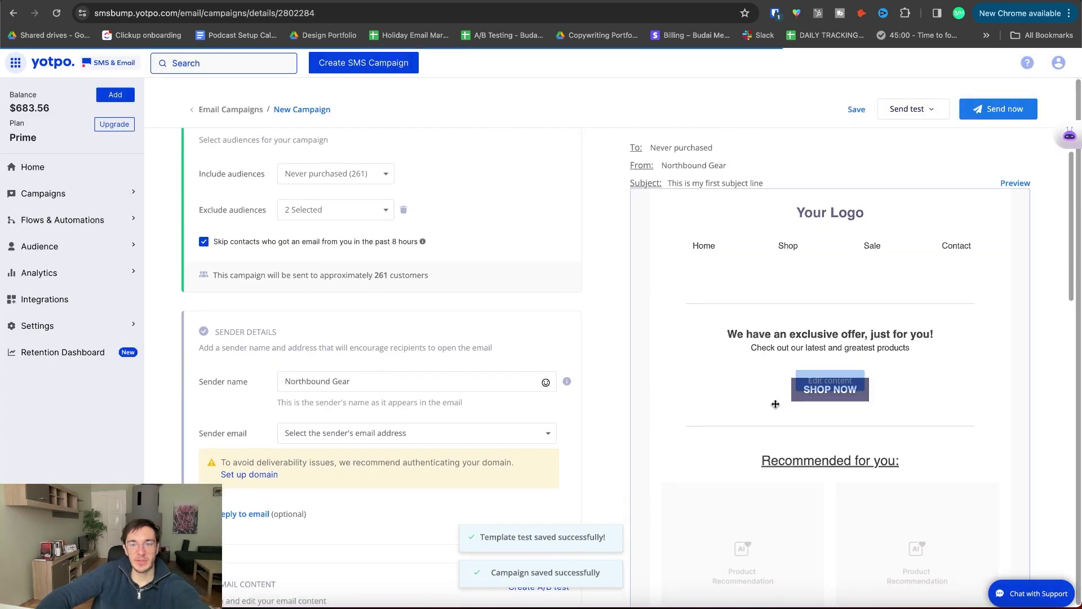
# Add a discount and try a free-shipping discount for all countries
pyautogui.scroll(-4, 268, 365)
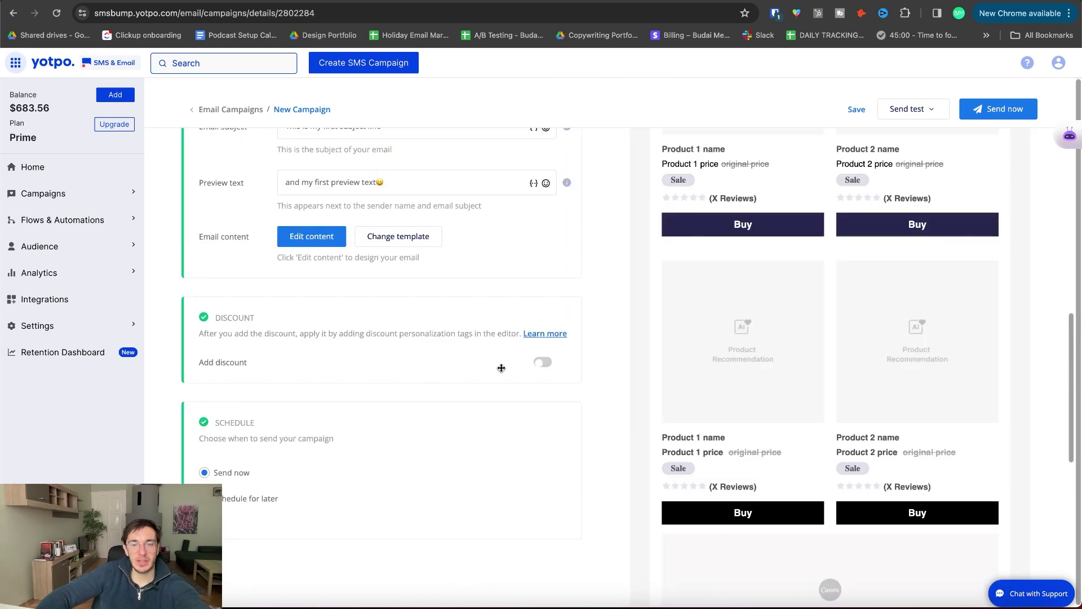
pyautogui.click(542, 362)
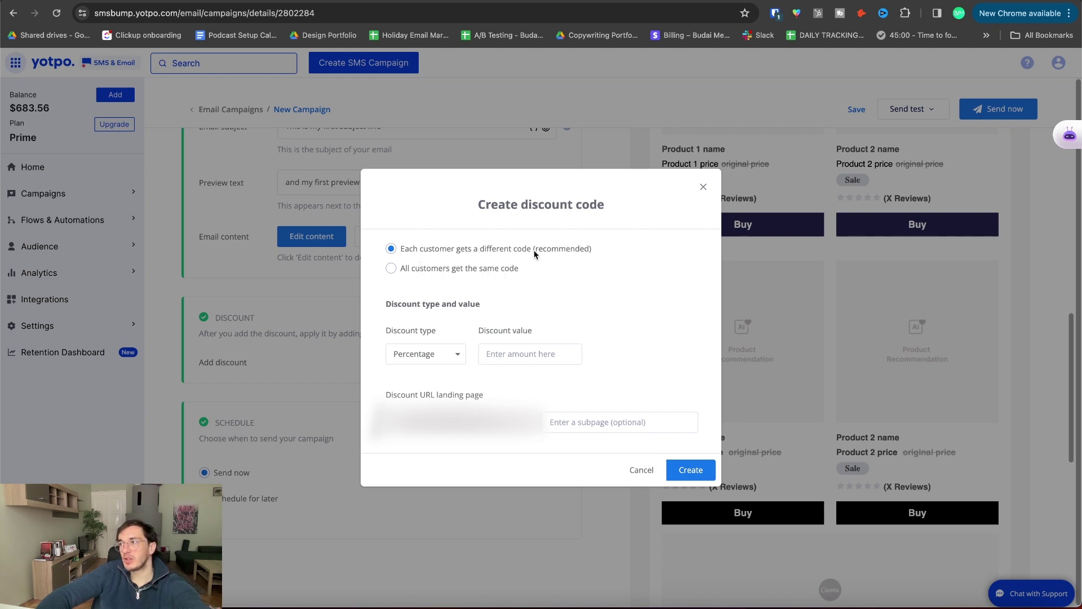
pyautogui.click(439, 360)
pyautogui.click(420, 406)
pyautogui.click(523, 359)
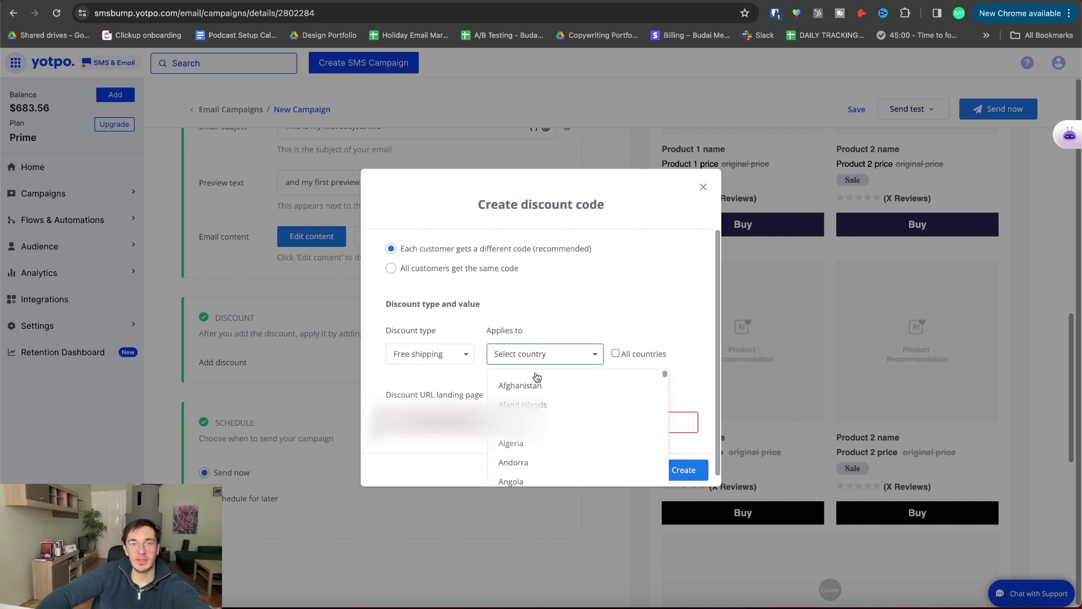
pyautogui.click(616, 353)
pyautogui.click(616, 354)
# Change the discount to a fixed amount of 220 CAD
pyautogui.click(430, 359)
pyautogui.click(437, 399)
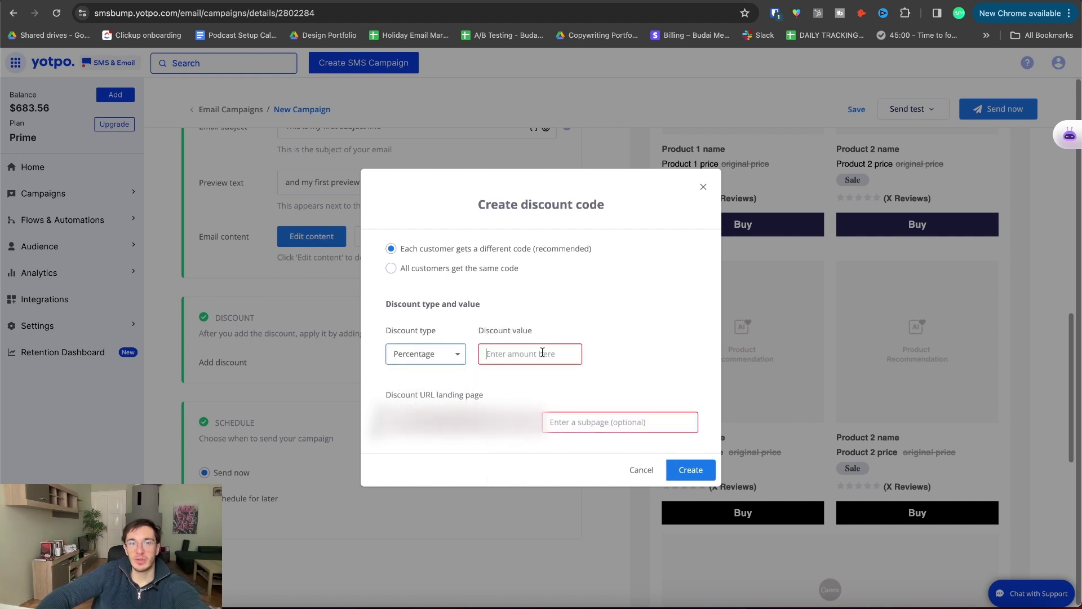
pyautogui.click(442, 358)
pyautogui.click(438, 401)
pyautogui.click(507, 354)
pyautogui.write('220')
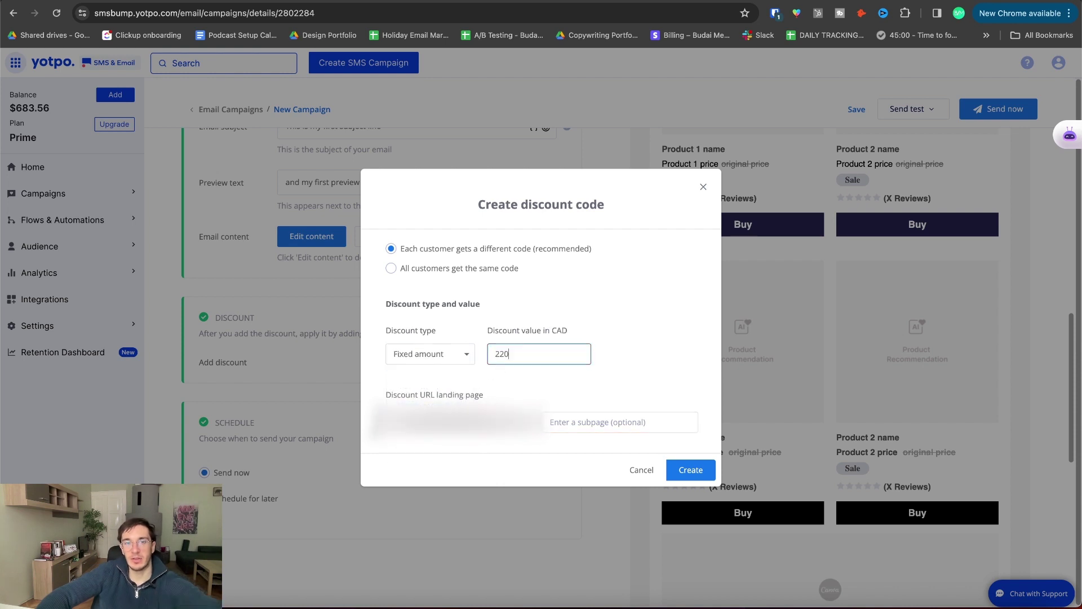
pyautogui.click(628, 330)
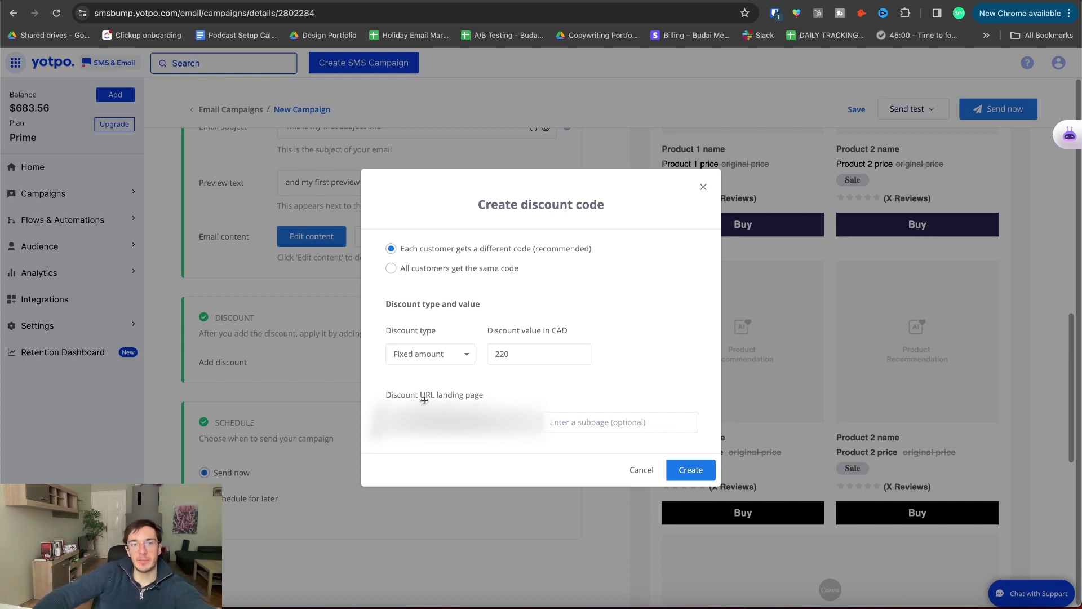
pyautogui.moveTo(431, 395); pyautogui.dragTo(471, 397)
# Cancel the discount code dialog without creating a discount
pyautogui.click(639, 471)
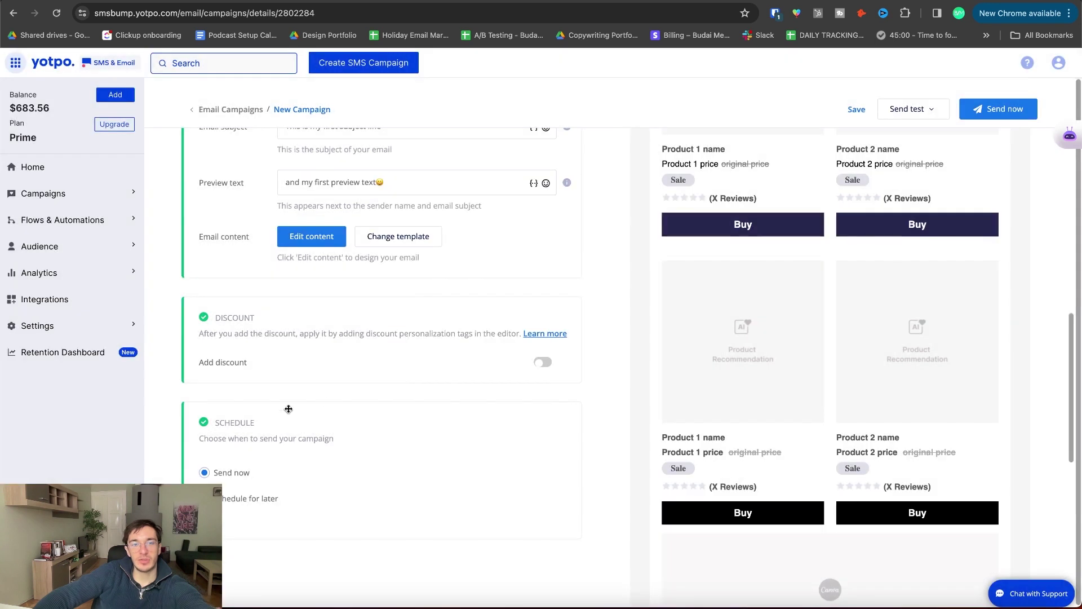
pyautogui.scroll(-4, 406, 338)
pyautogui.scroll(2, 297, 303)
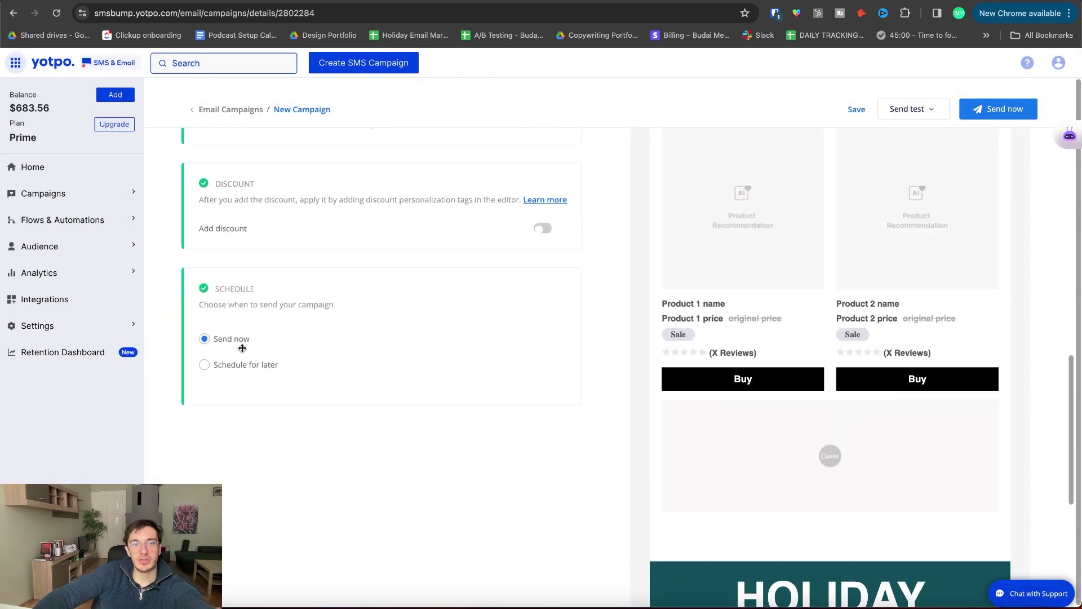
# Schedule for later in the recipient's time zone on January 16, 2024 at 12:00 PM
pyautogui.click(223, 367)
pyautogui.scroll(-2, 315, 454)
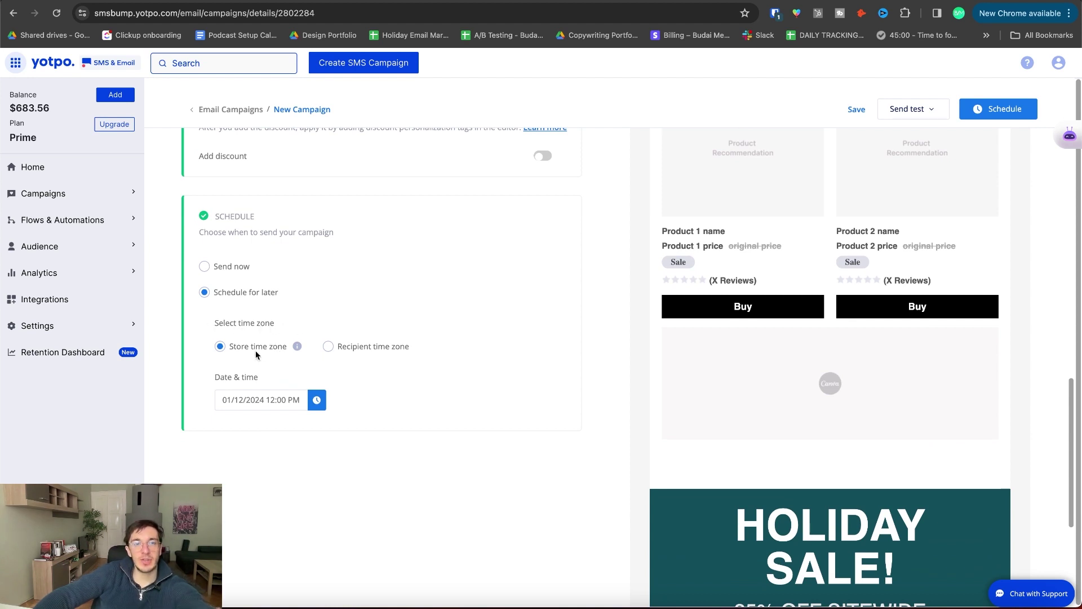
pyautogui.moveTo(303, 346)
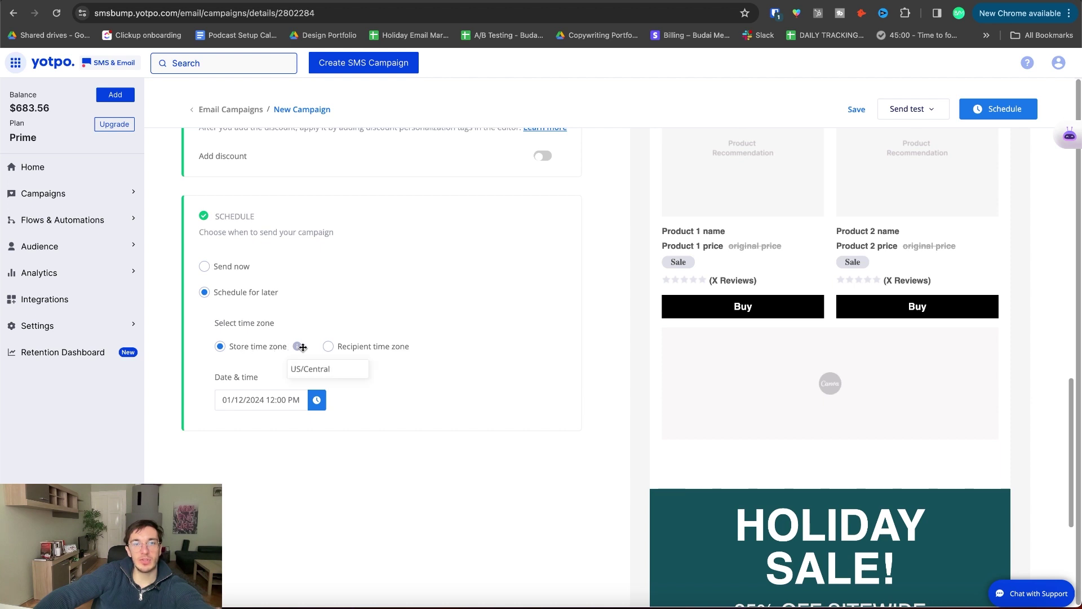
pyautogui.click(329, 347)
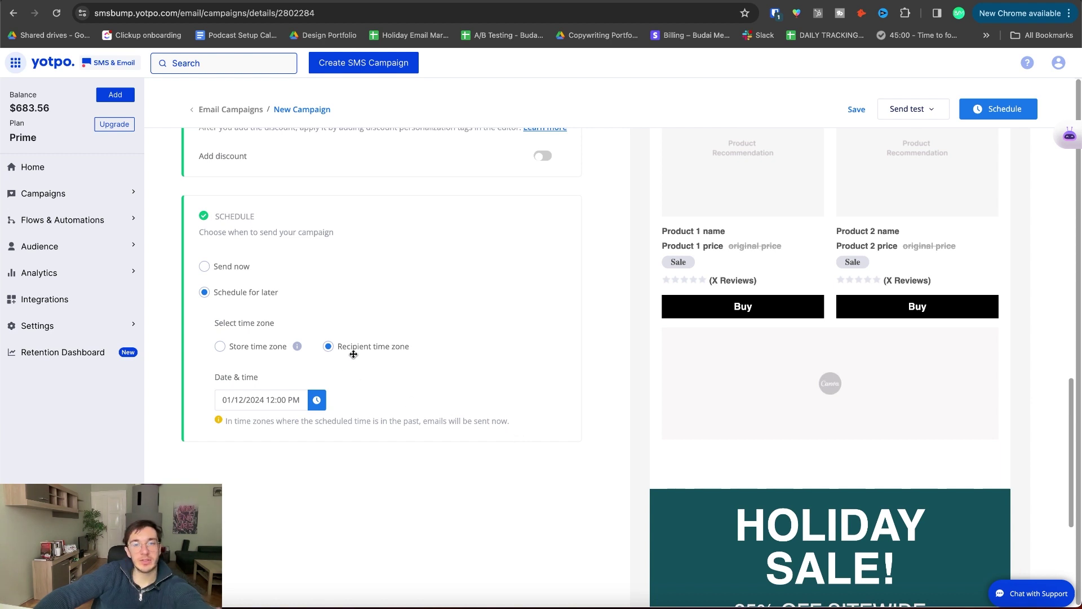
pyautogui.click(316, 399)
pyautogui.click(283, 257)
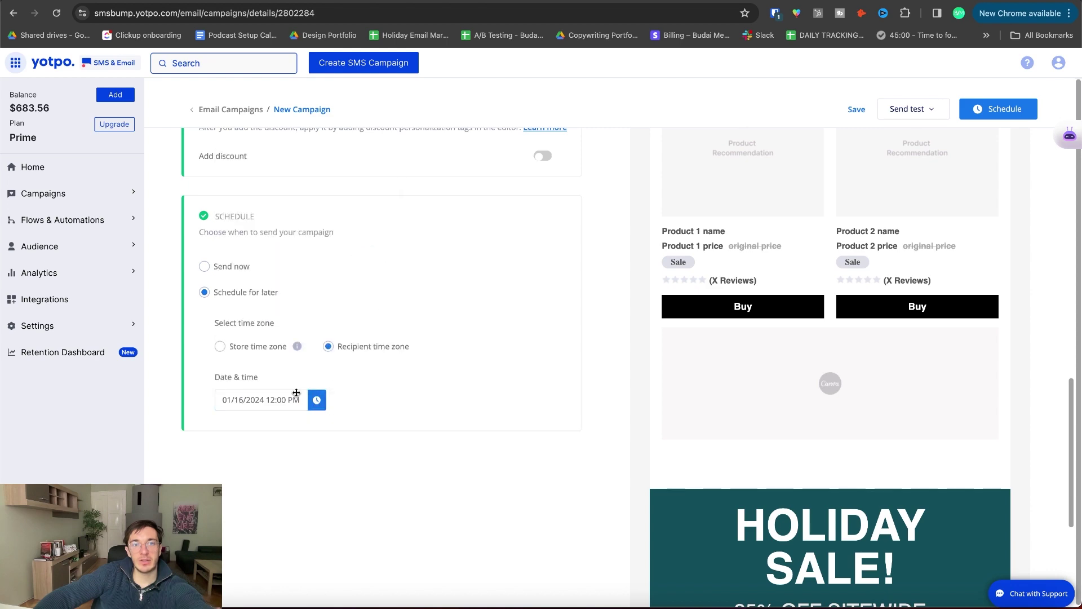
pyautogui.scroll(-5, 850, 424)
pyautogui.scroll(15, 849, 423)
# Open the Send test options, then close them without sending a test email
pyautogui.click(918, 108)
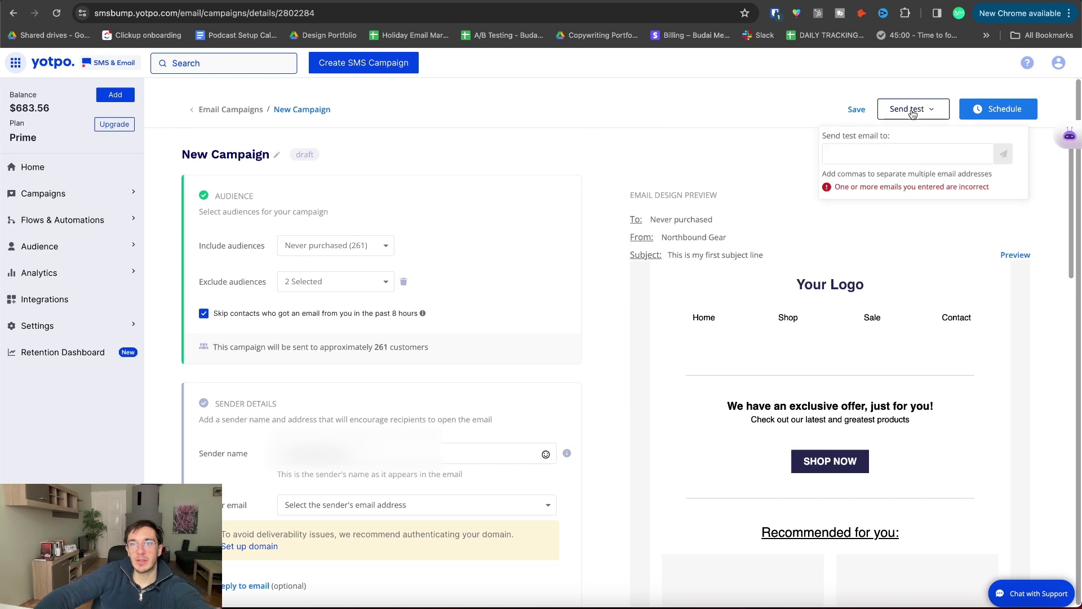
pyautogui.click(667, 163)
pyautogui.click(914, 109)
pyautogui.click(704, 152)
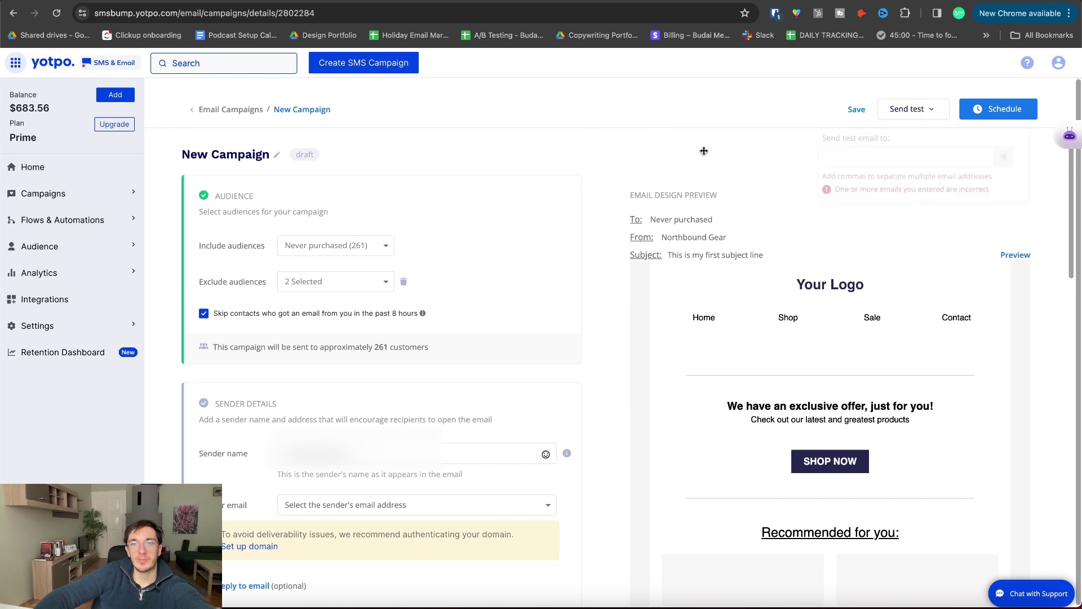
# Preview the campaign email in full and scroll through its desktop layout
pyautogui.click(1013, 257)
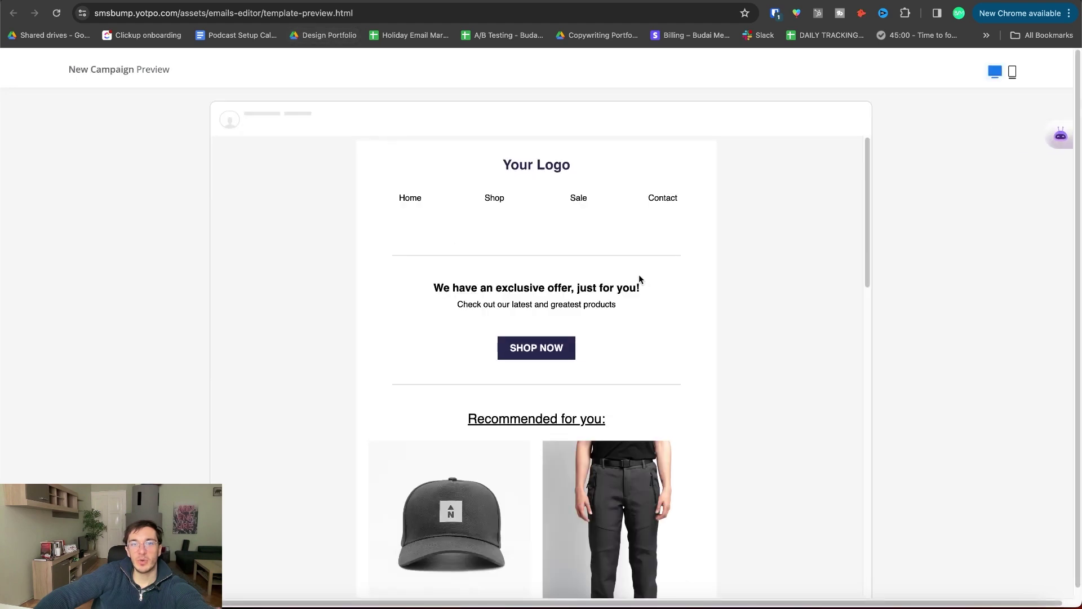
pyautogui.scroll(-7, 638, 274)
pyautogui.scroll(7, 853, 156)
# Check the email's mobile layout, then close the preview to return to the campaign
pyautogui.click(1013, 74)
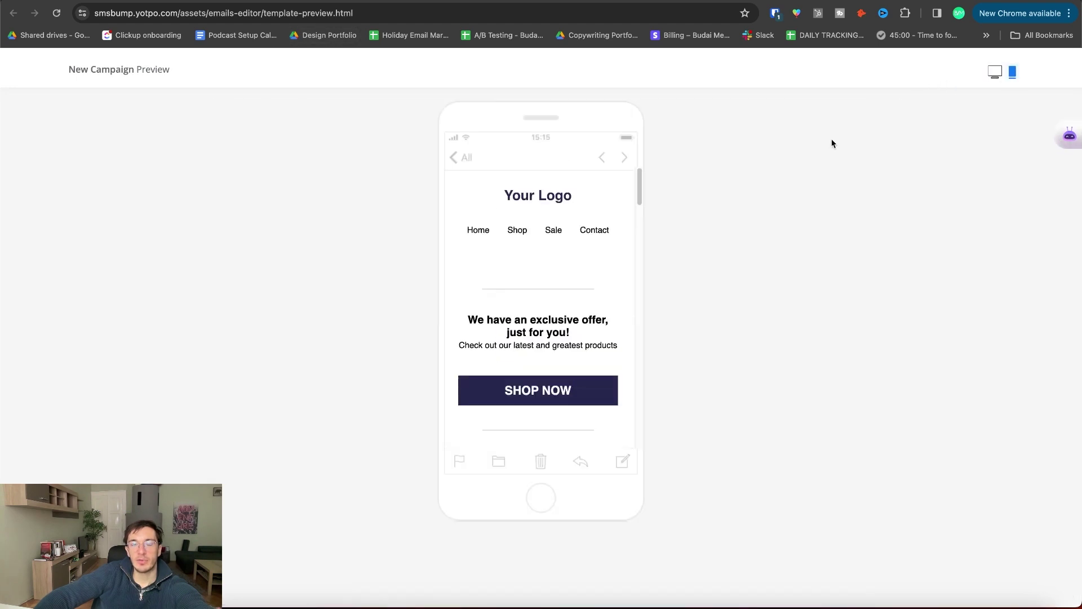
pyautogui.scroll(-10, 546, 227)
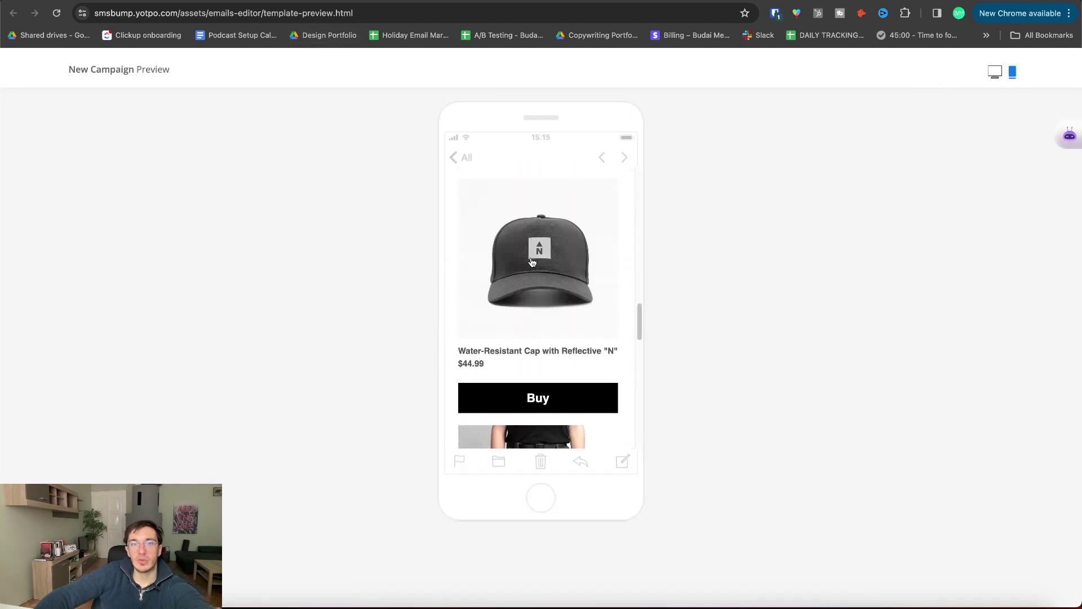
pyautogui.scroll(10, 532, 262)
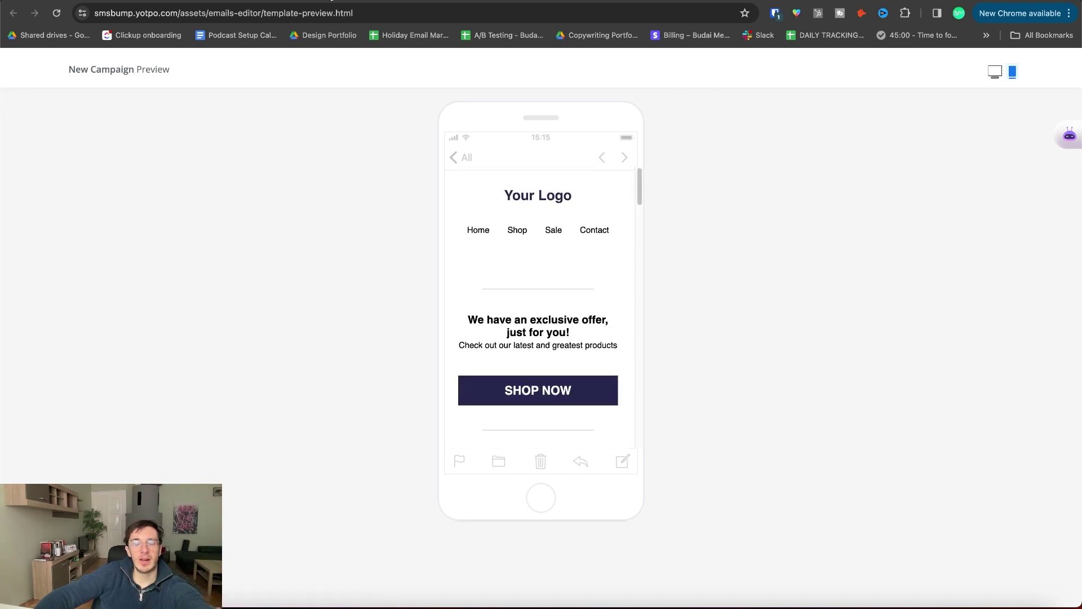
pyautogui.hotkey('ctrl', 'w')
pyautogui.scroll(-15, 519, 247)
pyautogui.scroll(15, 530, 248)
# Discard the unsaved campaign draft and show email events in the Campaign Planner
pyautogui.click(243, 110)
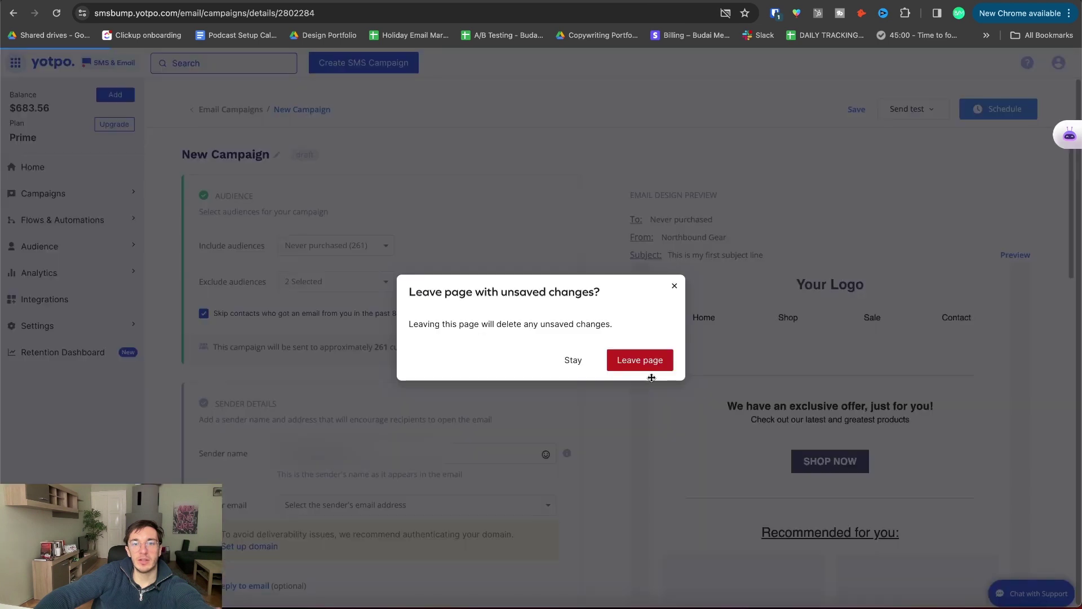
pyautogui.click(639, 361)
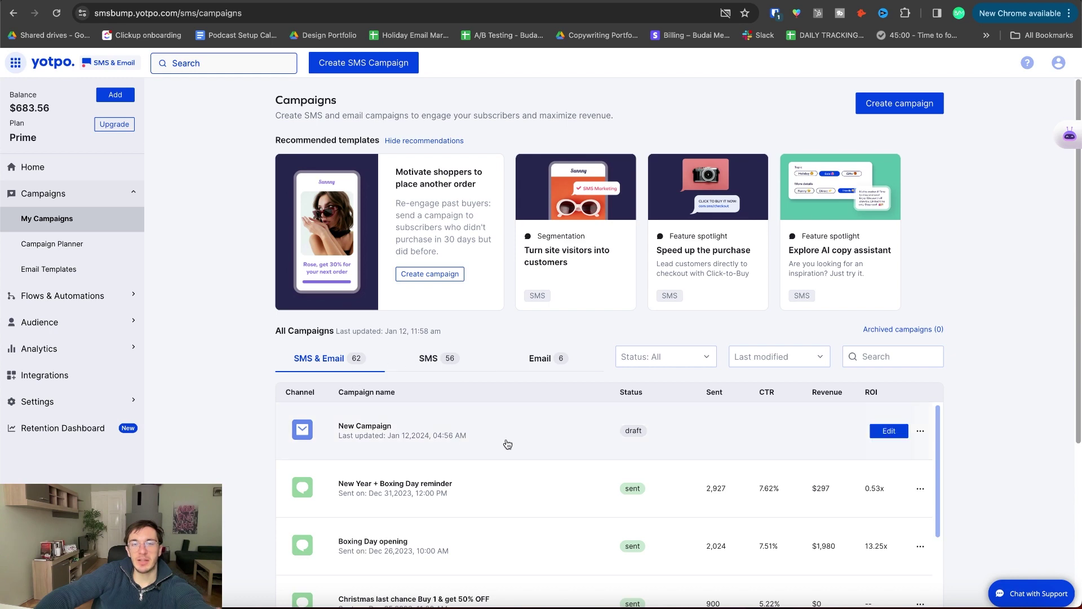
pyautogui.moveTo(680, 217)
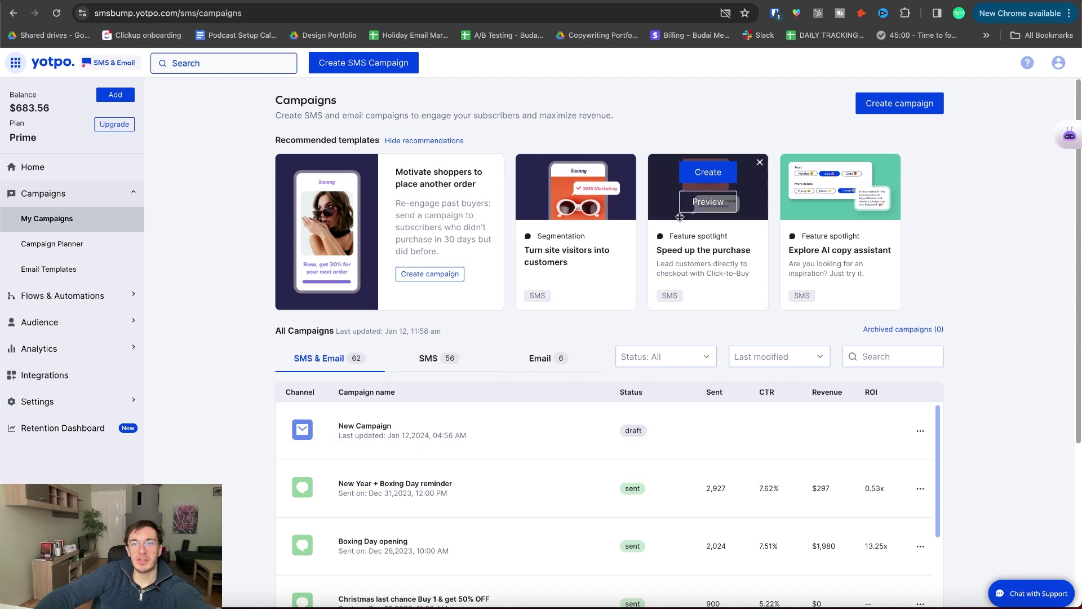
pyautogui.click(68, 253)
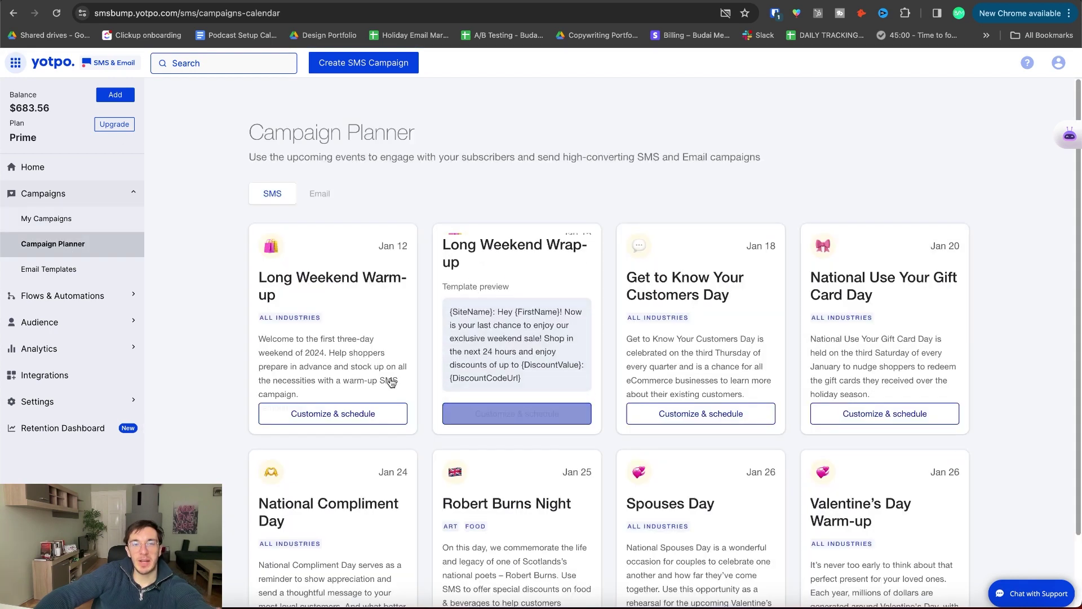
pyautogui.click(318, 194)
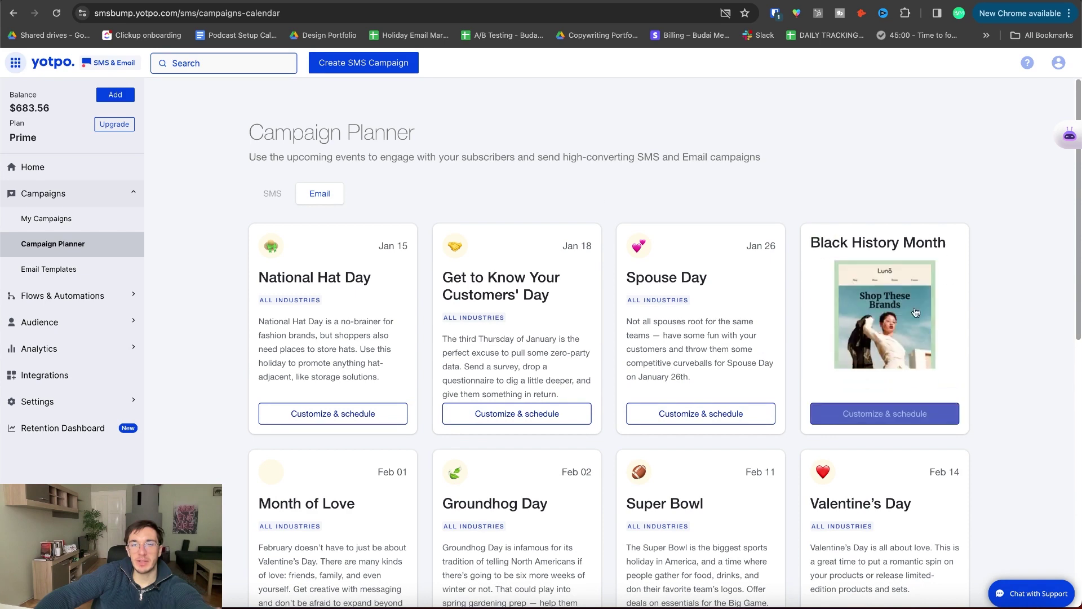
# Start a new email campaign from the St. Patrick's Day planner event
pyautogui.scroll(-8, 1035, 274)
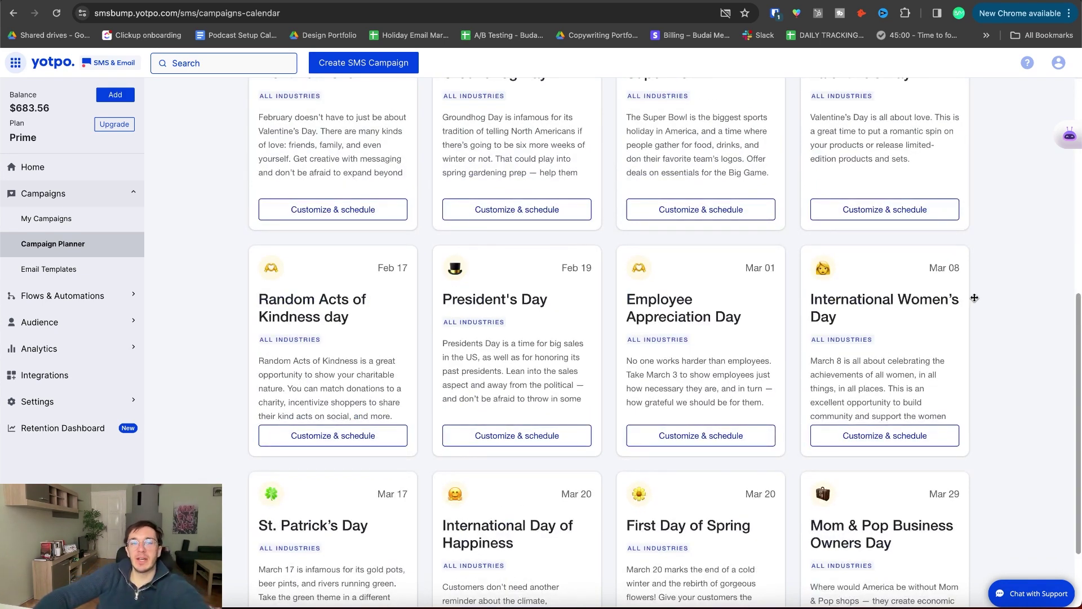
pyautogui.scroll(-2, 496, 375)
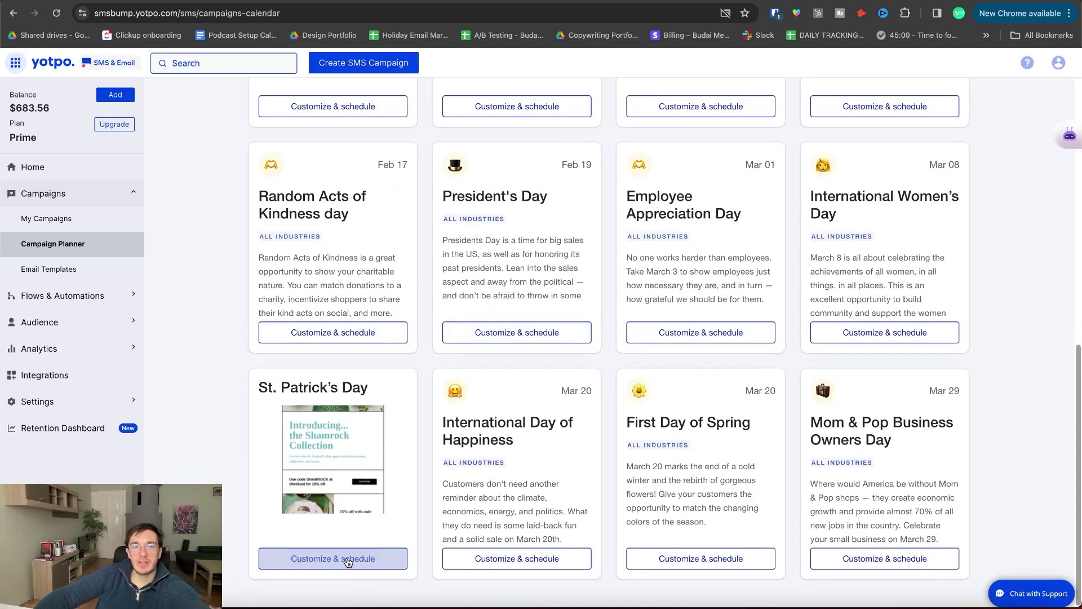
pyautogui.click(348, 561)
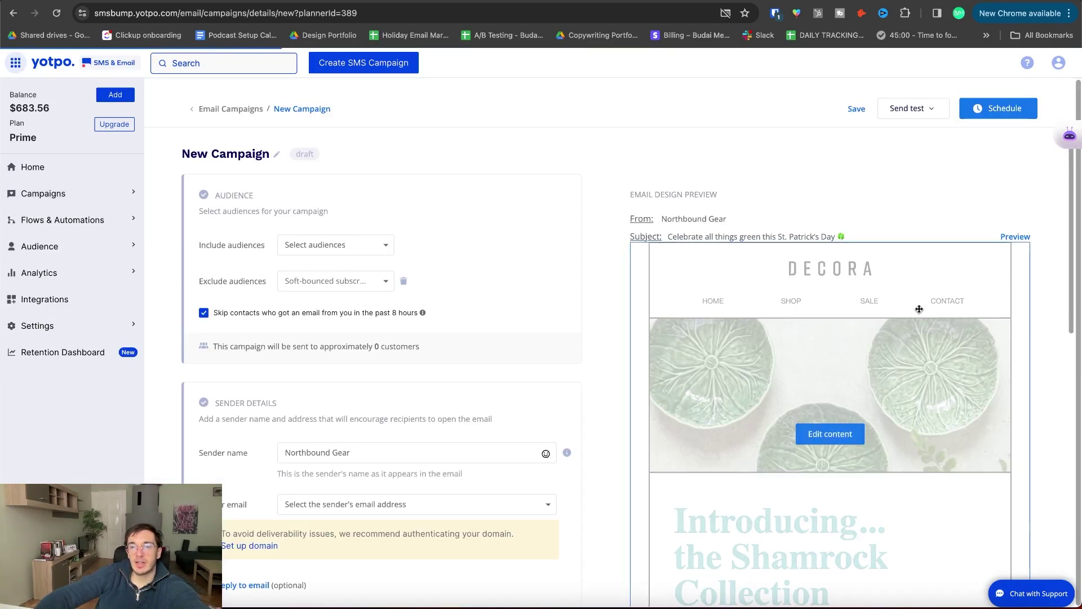
pyautogui.scroll(-12, 919, 309)
pyautogui.scroll(7, 1033, 351)
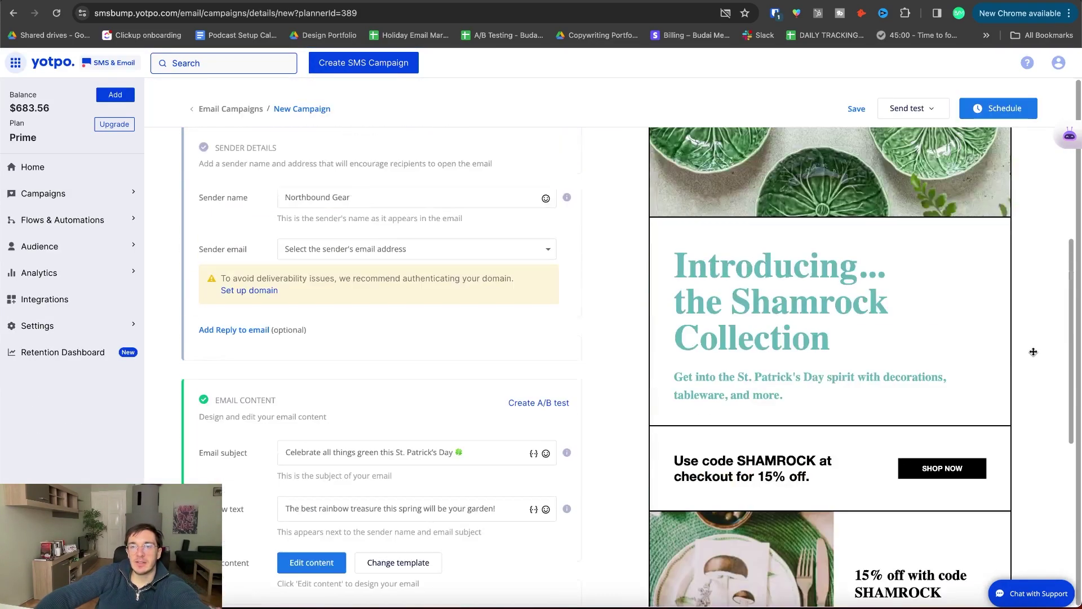
pyautogui.scroll(4, 1033, 352)
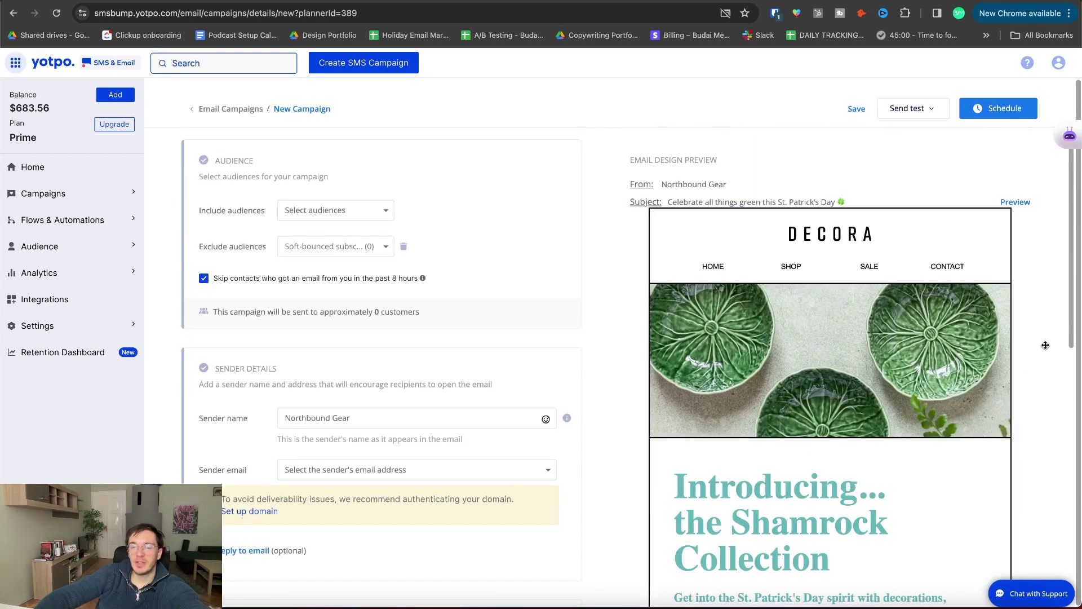
pyautogui.scroll(-8, 1046, 345)
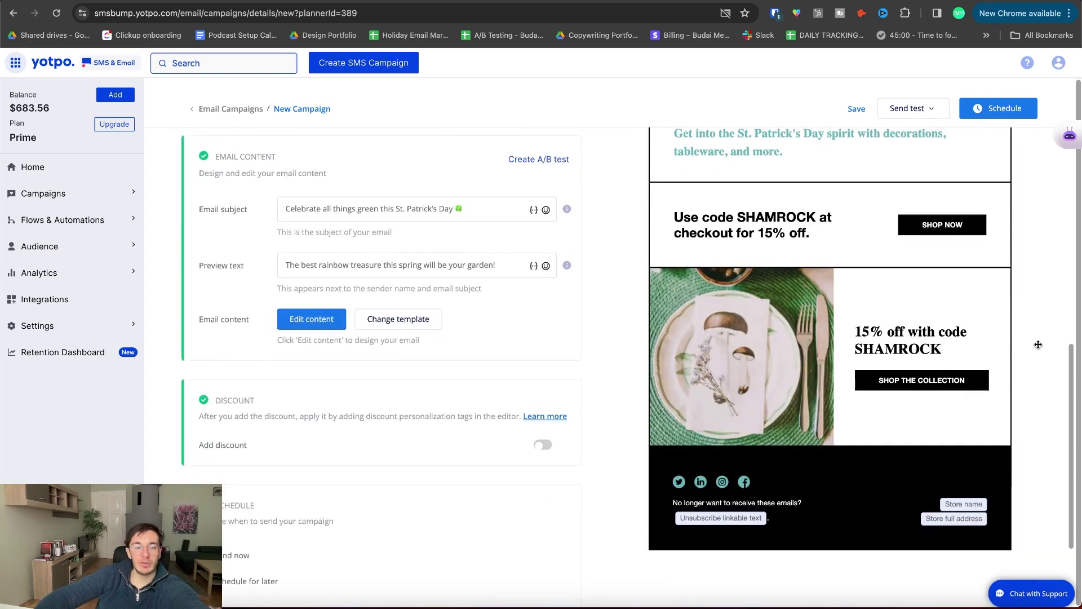
pyautogui.scroll(8, 921, 364)
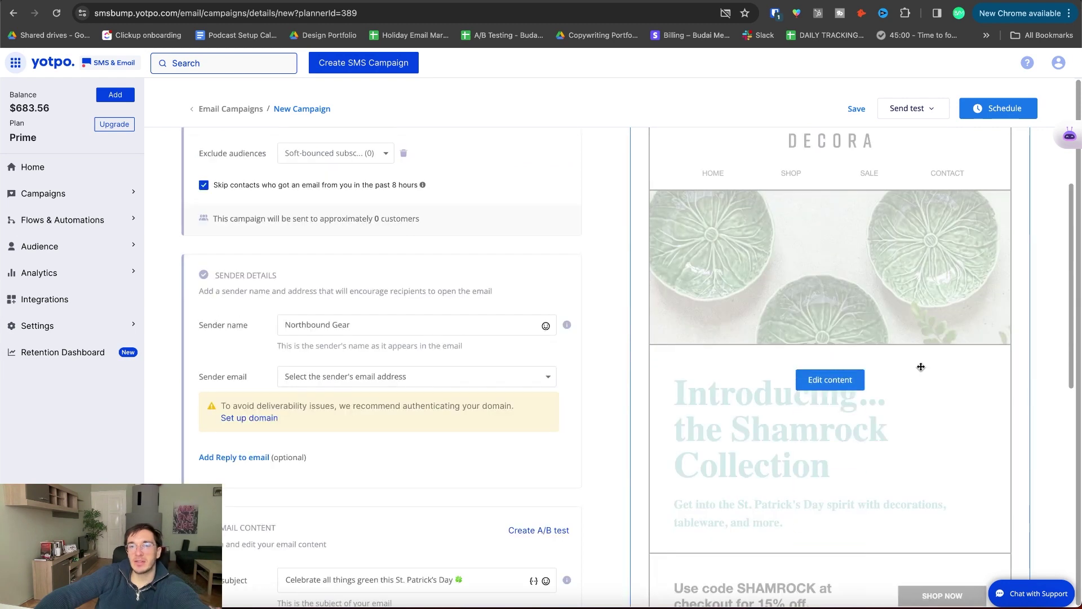
# Browse the featured designs in the Email Templates library
pyautogui.click(50, 269)
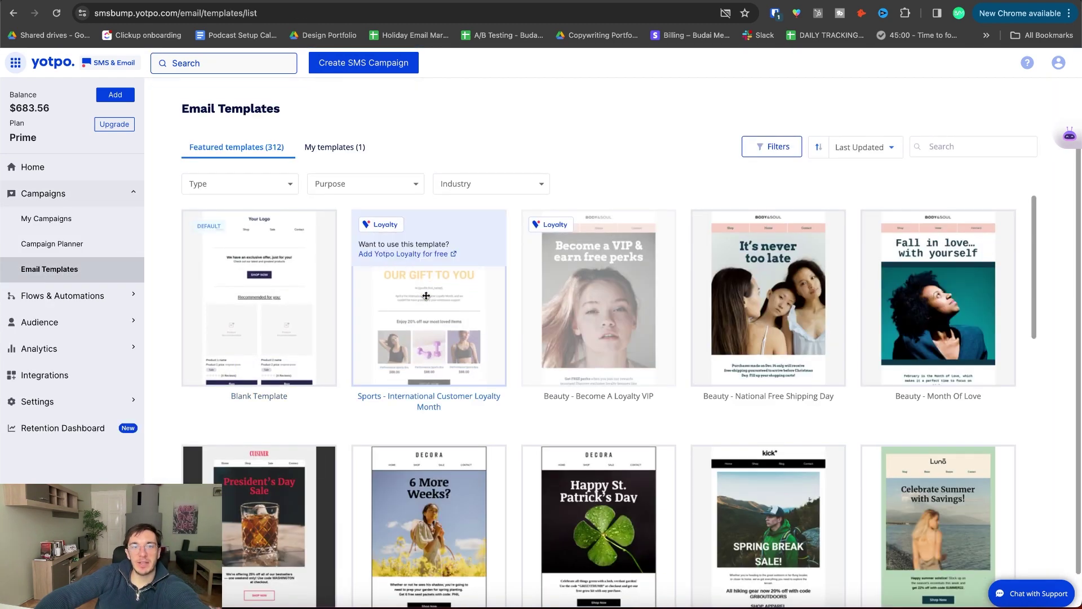
pyautogui.scroll(-5, 762, 351)
pyautogui.scroll(-2, 762, 352)
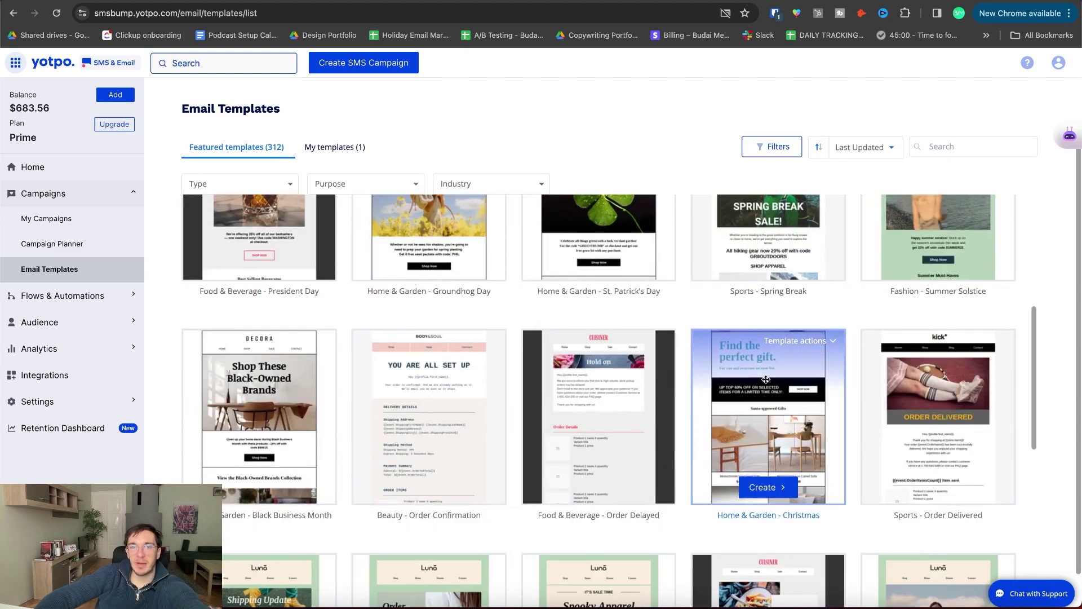
pyautogui.scroll(6, 799, 385)
pyautogui.scroll(-10, 800, 385)
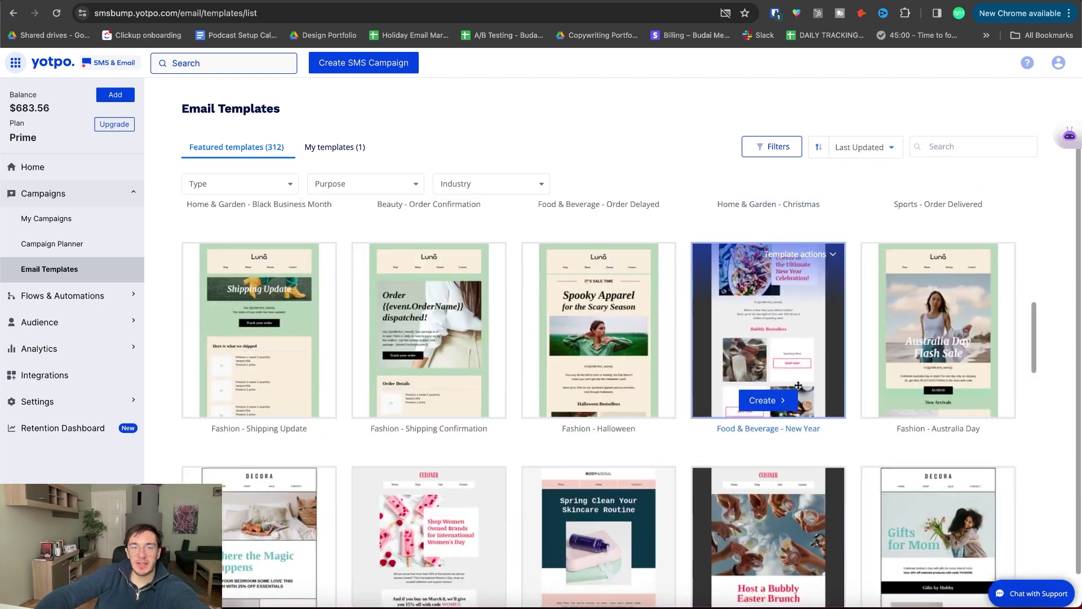
pyautogui.scroll(-6, 796, 387)
pyautogui.scroll(-8, 796, 387)
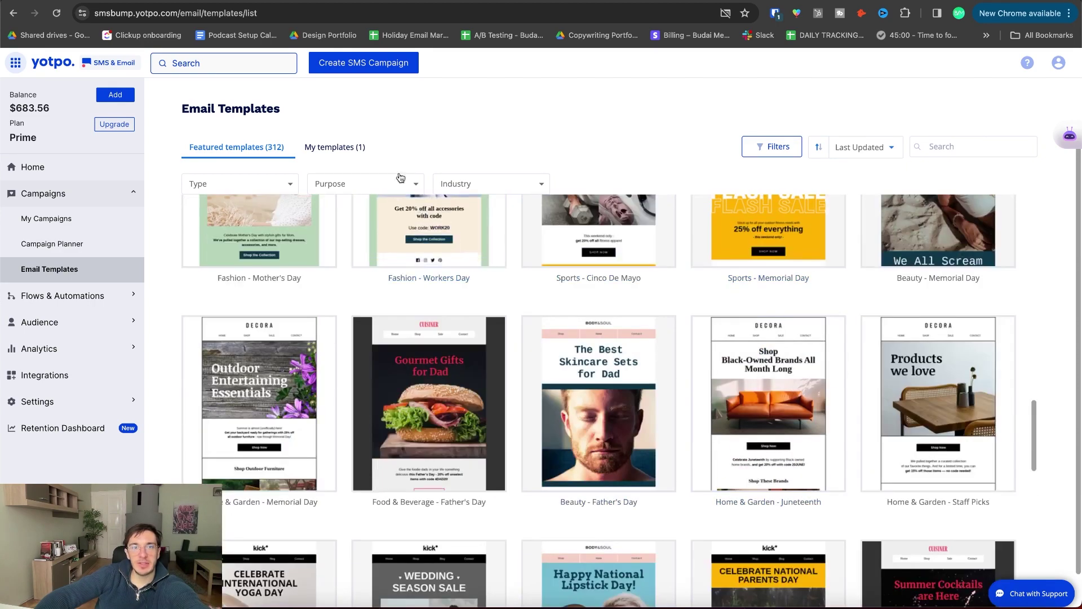
# Create a campaign from the saved 'test' template in My templates, then return to campaigns
pyautogui.click(352, 154)
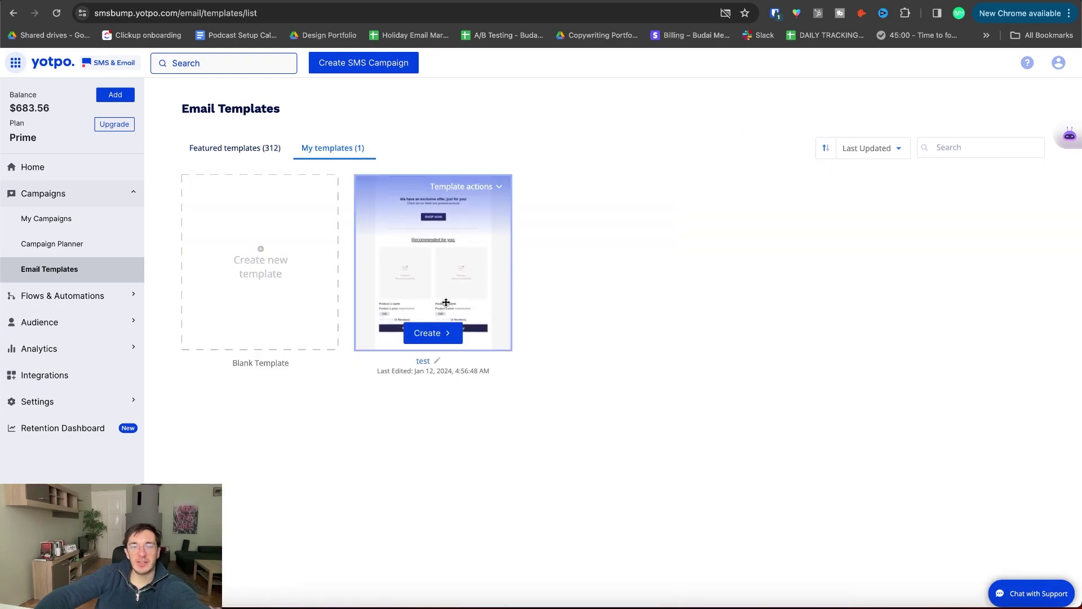
pyautogui.click(443, 341)
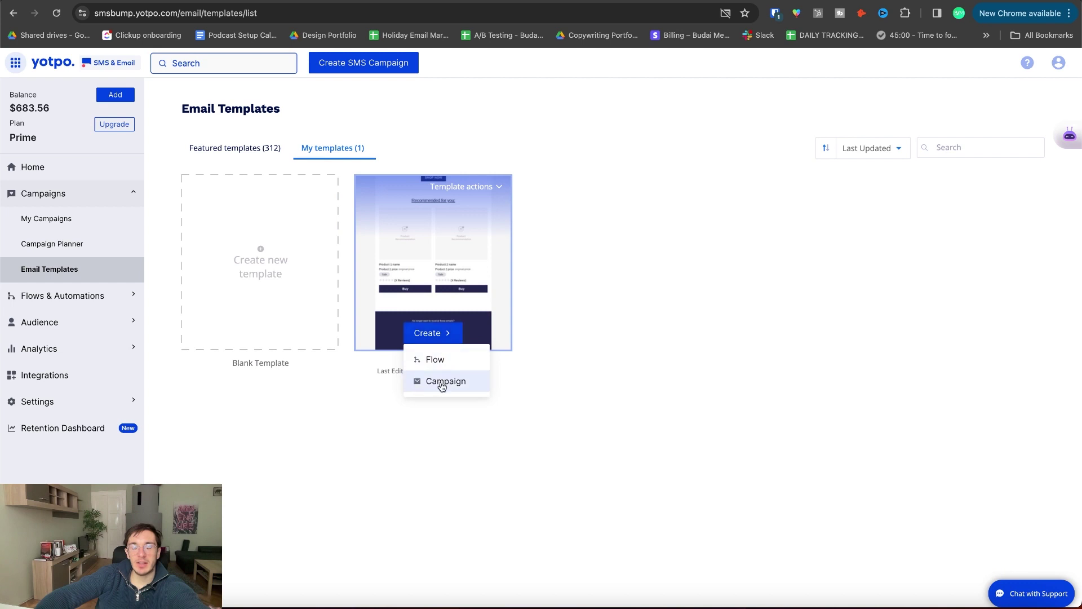
pyautogui.click(473, 389)
pyautogui.scroll(-10, 703, 340)
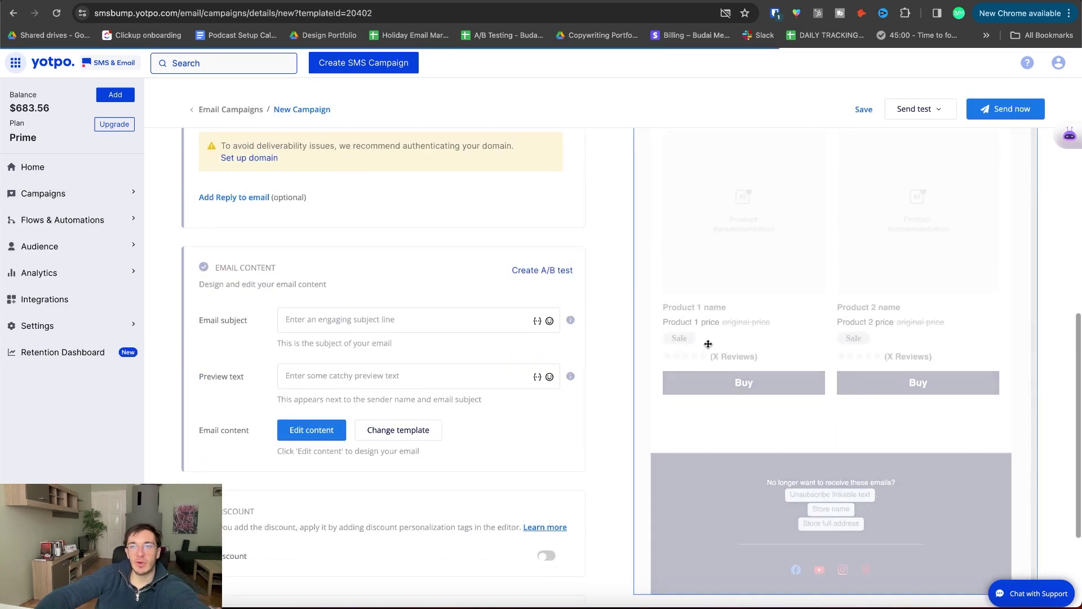
pyautogui.click(44, 195)
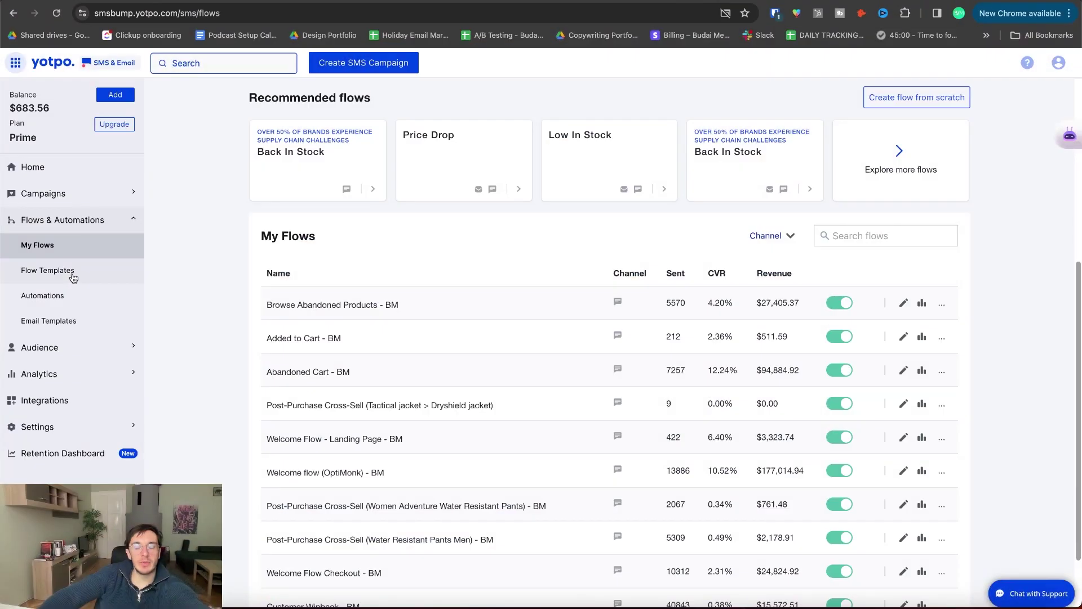
# Filter the Flow Templates library to email flows such as Abandoned Checkout and Browse Abandonment
pyautogui.scroll(-1, 517, 350)
pyautogui.scroll(7, 516, 350)
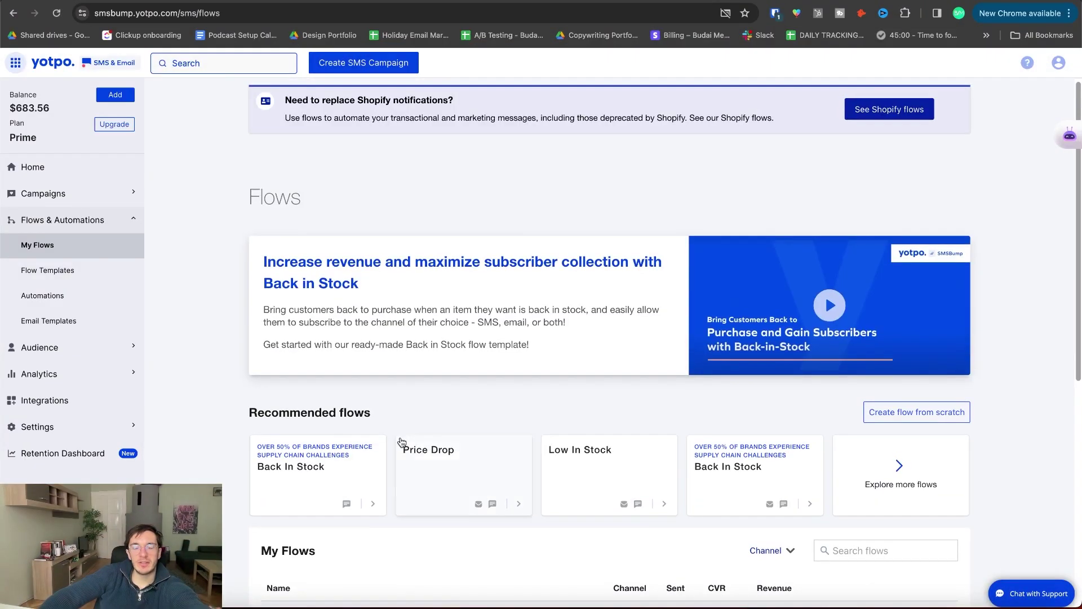
pyautogui.click(74, 275)
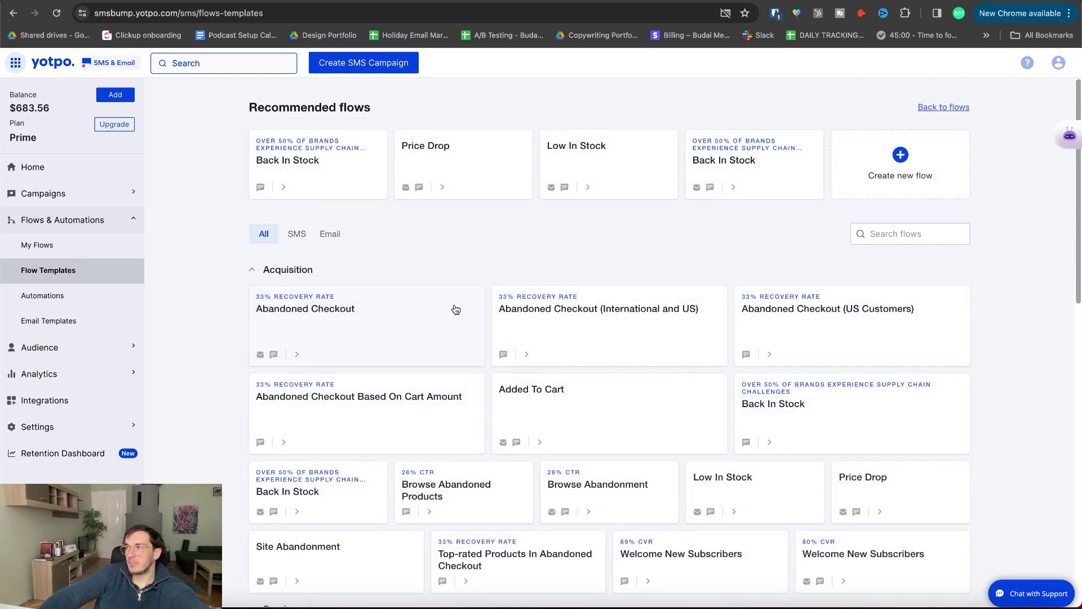
pyautogui.click(304, 239)
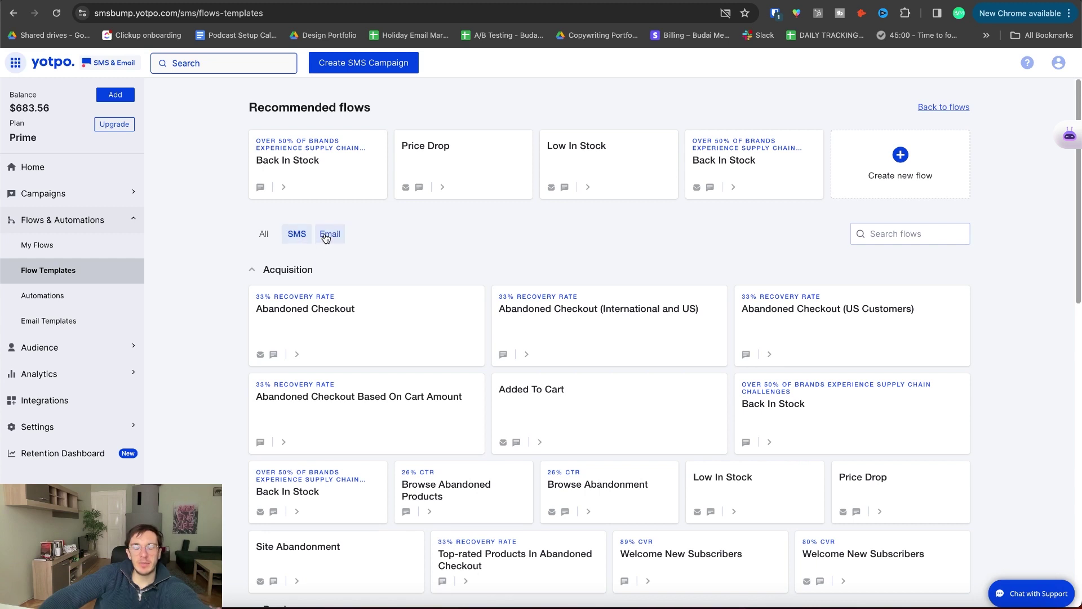
pyautogui.click(325, 238)
pyautogui.click(302, 247)
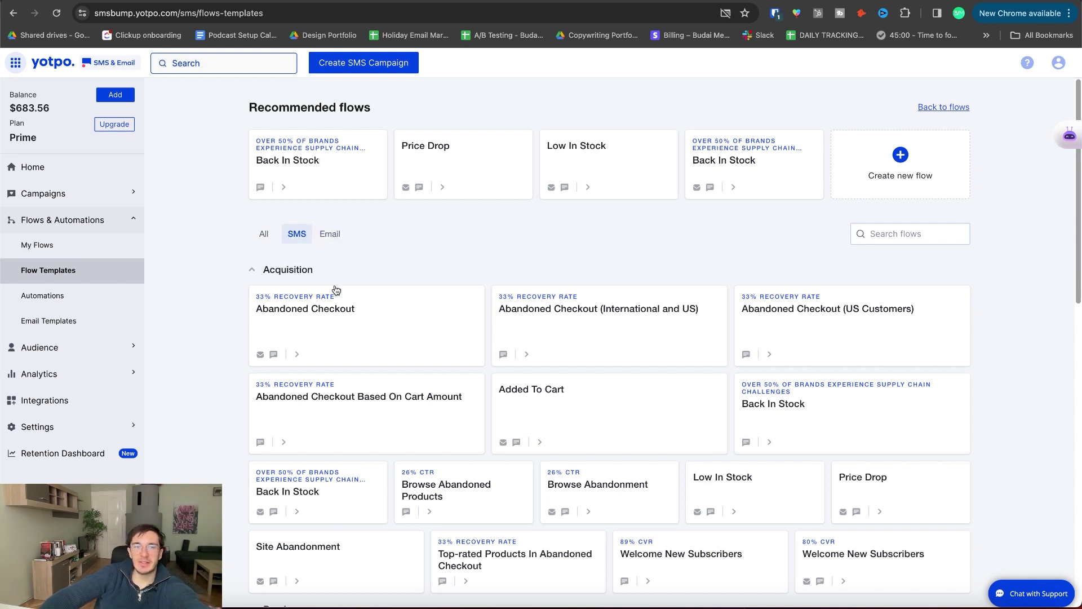
pyautogui.click(330, 236)
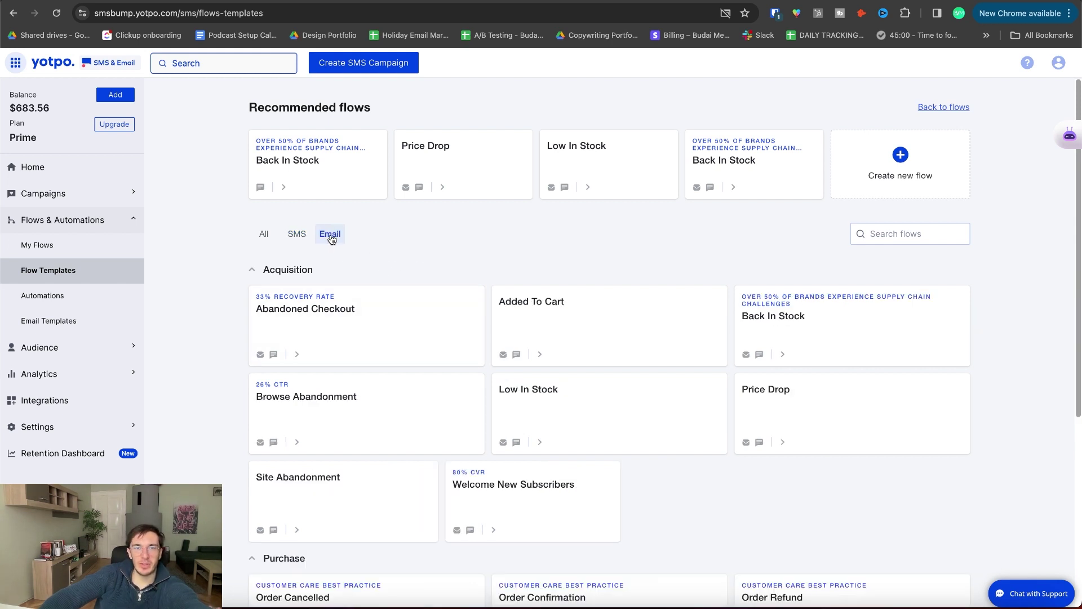
# Preview the Abandoned Checkout flow template and open it for editing
pyautogui.click(367, 327)
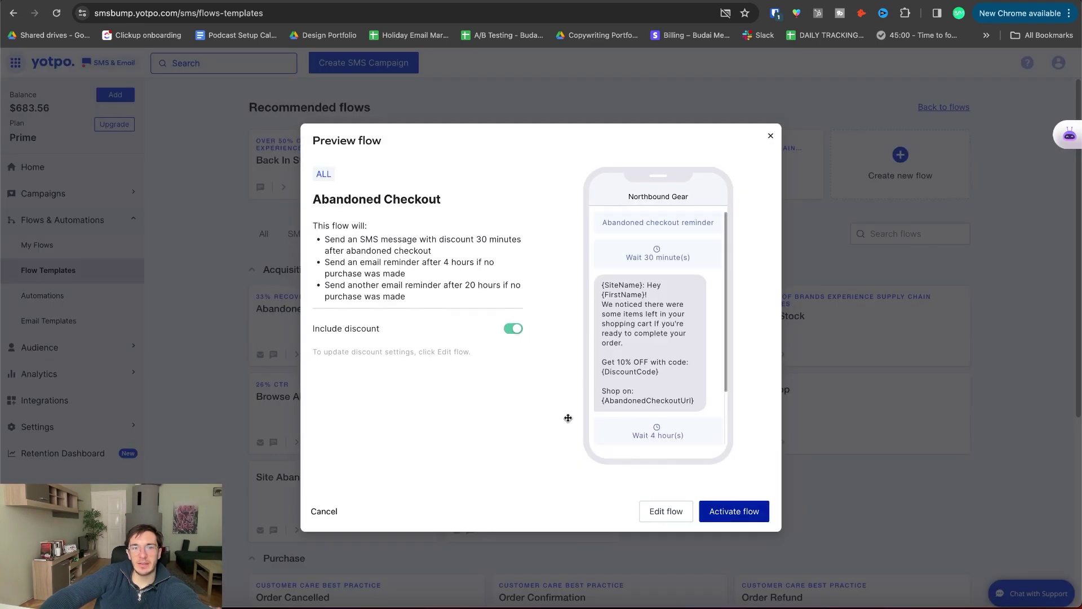
pyautogui.click(665, 512)
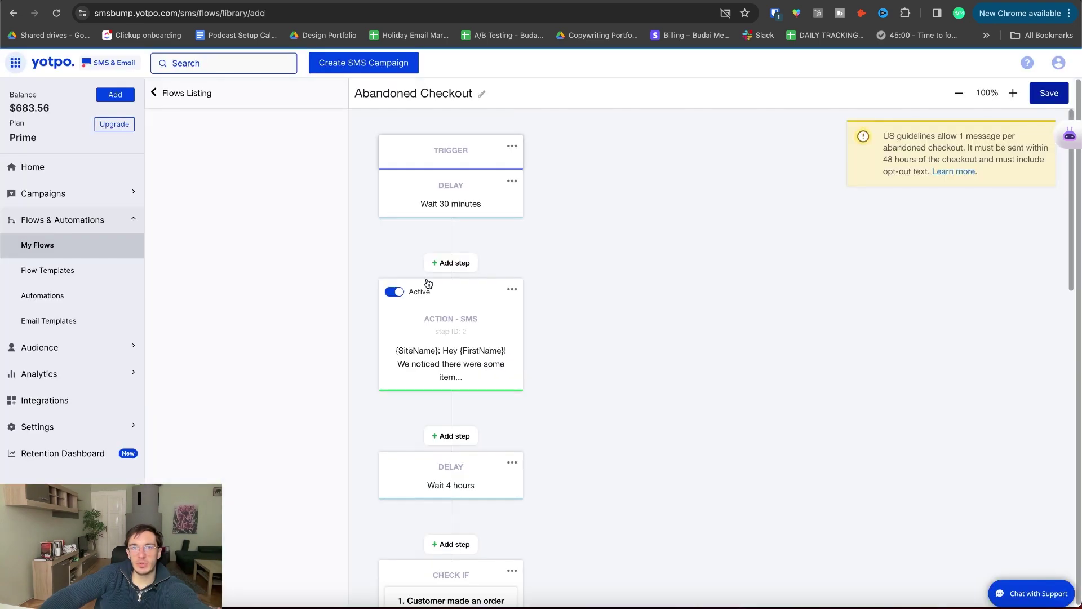
pyautogui.scroll(-2, 475, 260)
pyautogui.scroll(-2, 482, 299)
pyautogui.scroll(2, 451, 309)
pyautogui.scroll(-5, 508, 384)
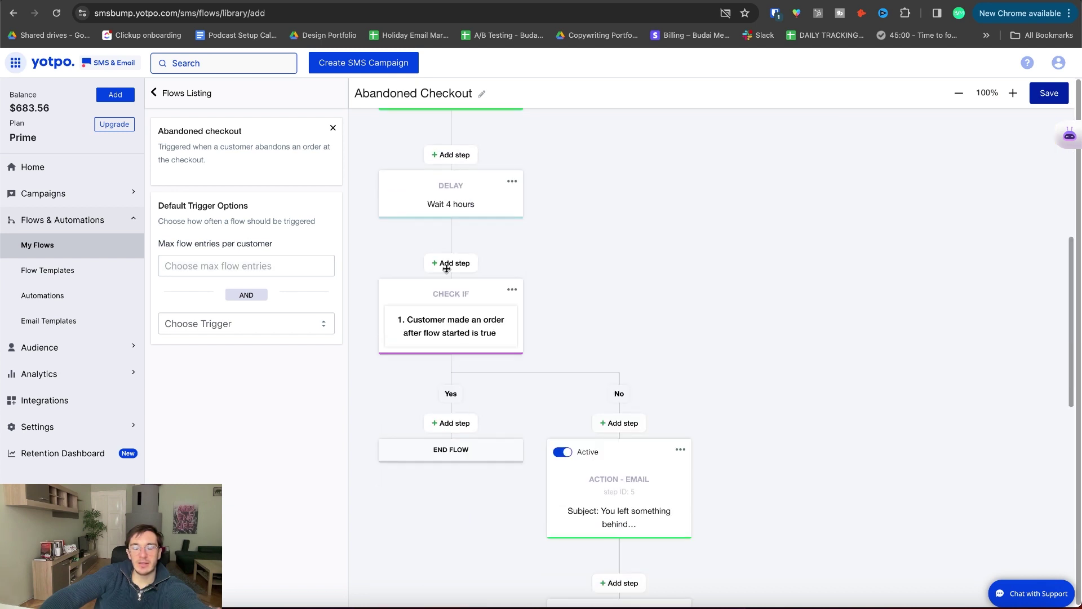
pyautogui.scroll(-2, 476, 370)
pyautogui.scroll(-4, 614, 394)
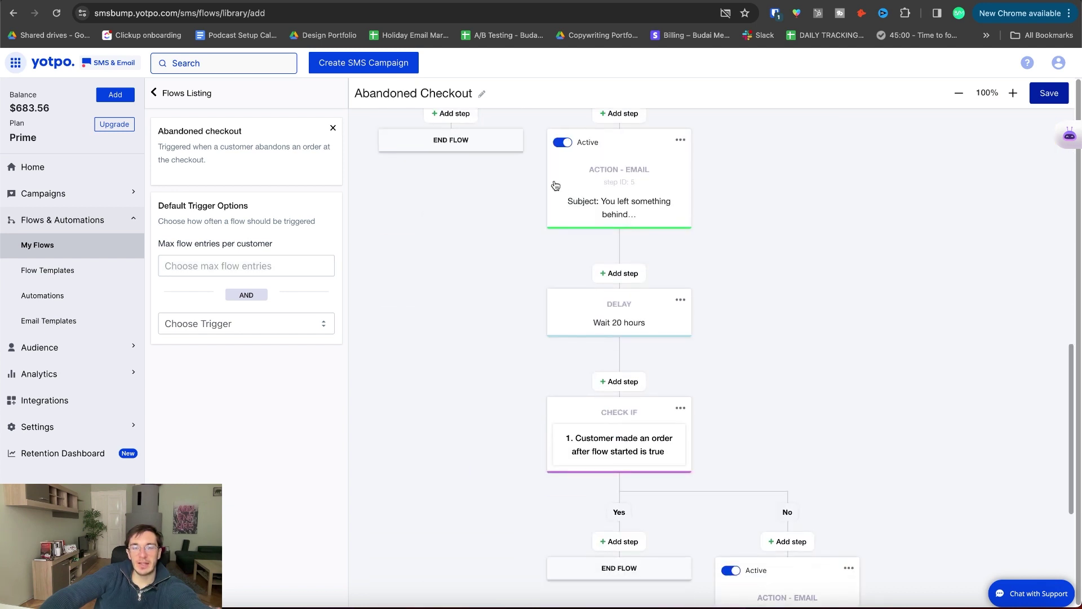
pyautogui.scroll(-3, 667, 265)
# Move around the flow canvas to review its delay, SMS, check and email steps
pyautogui.hscroll(3, 668, 265)
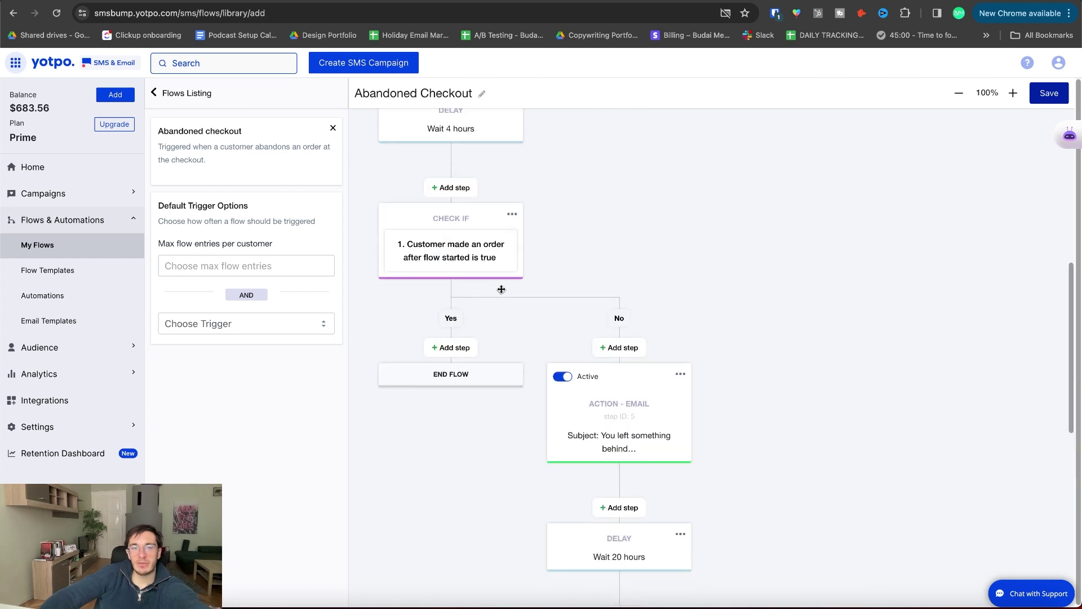
pyautogui.scroll(-7, 517, 289)
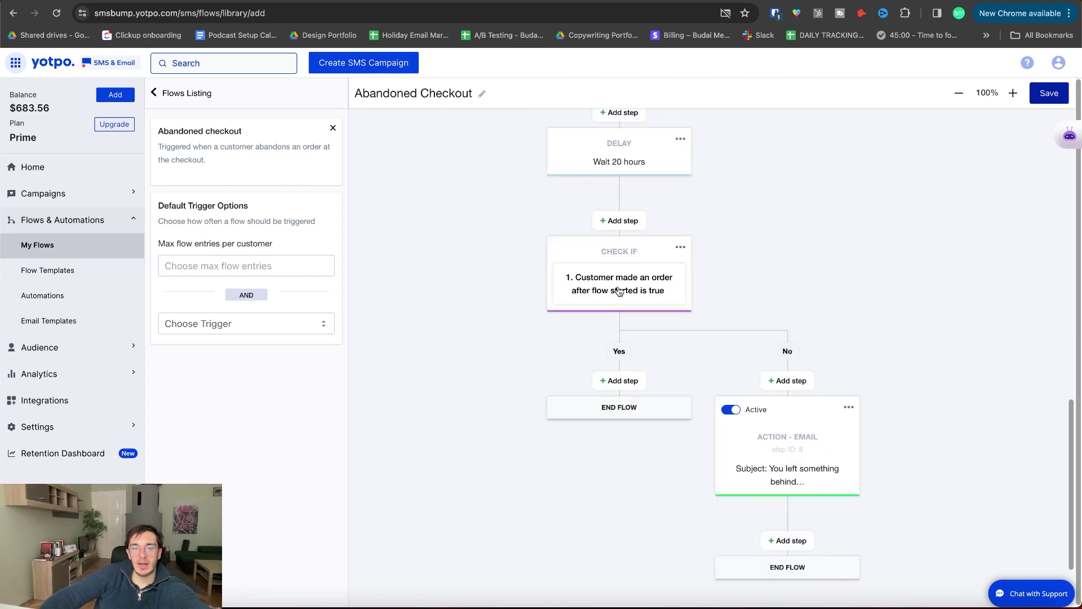
pyautogui.scroll(-2, 818, 408)
pyautogui.scroll(10, 657, 347)
pyautogui.hscroll(-3, 657, 348)
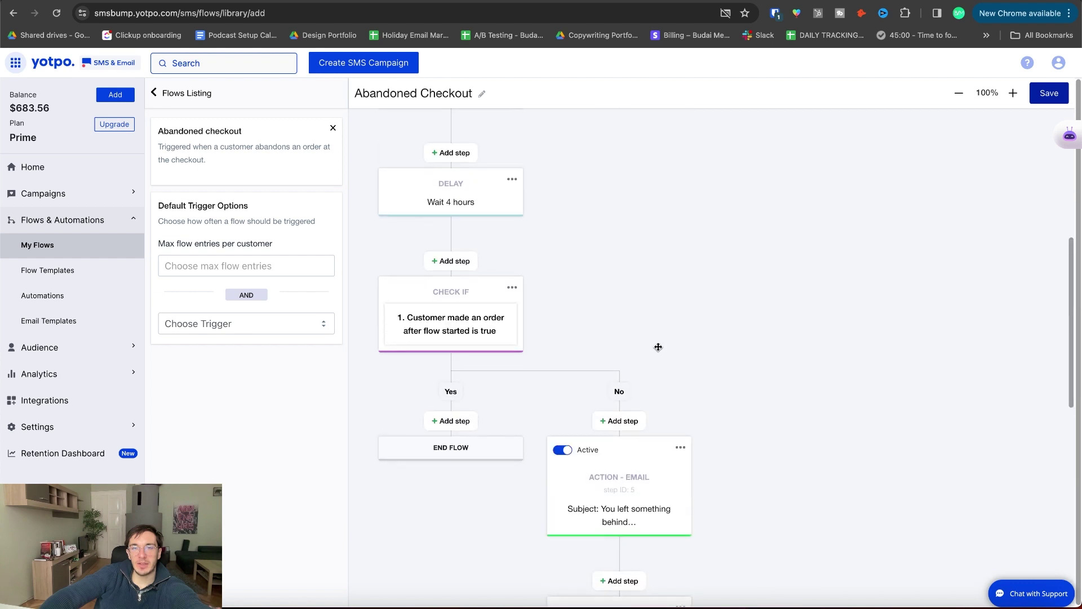
pyautogui.scroll(-10, 463, 394)
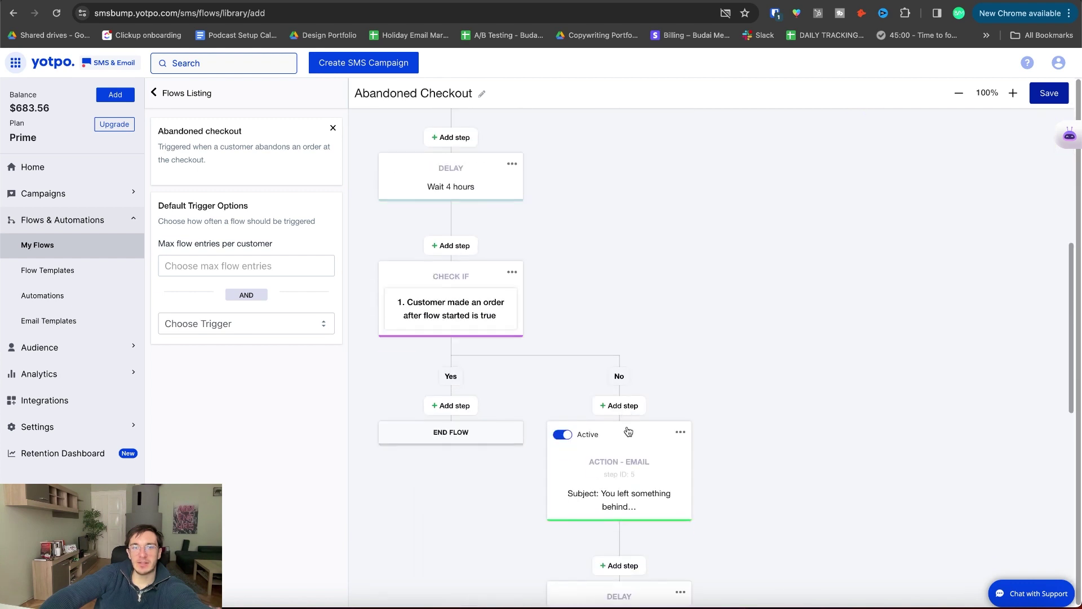
pyautogui.scroll(12, 675, 327)
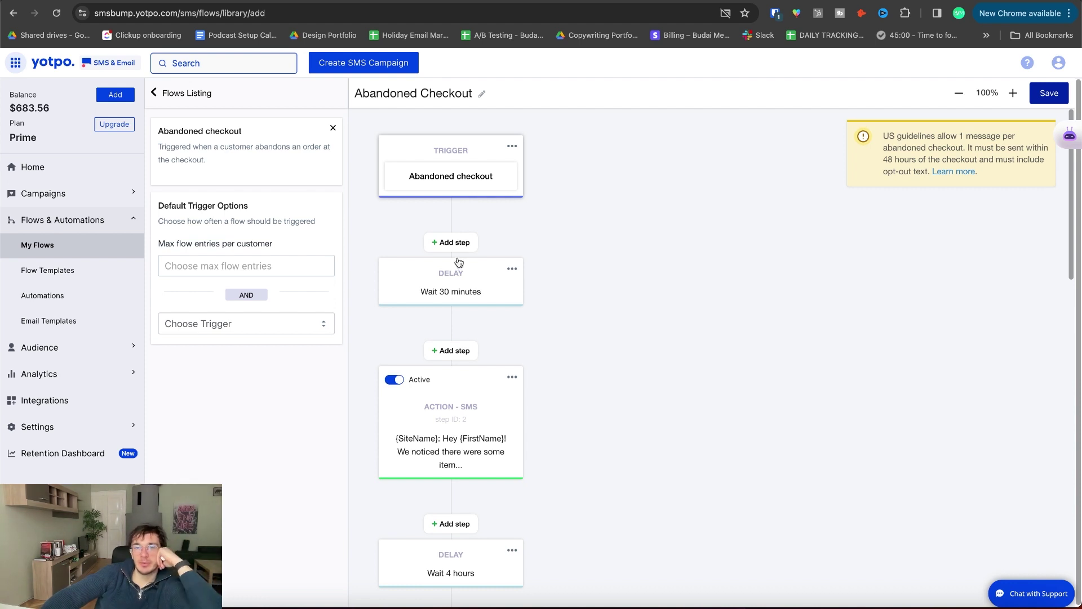
pyautogui.scroll(-5, 456, 267)
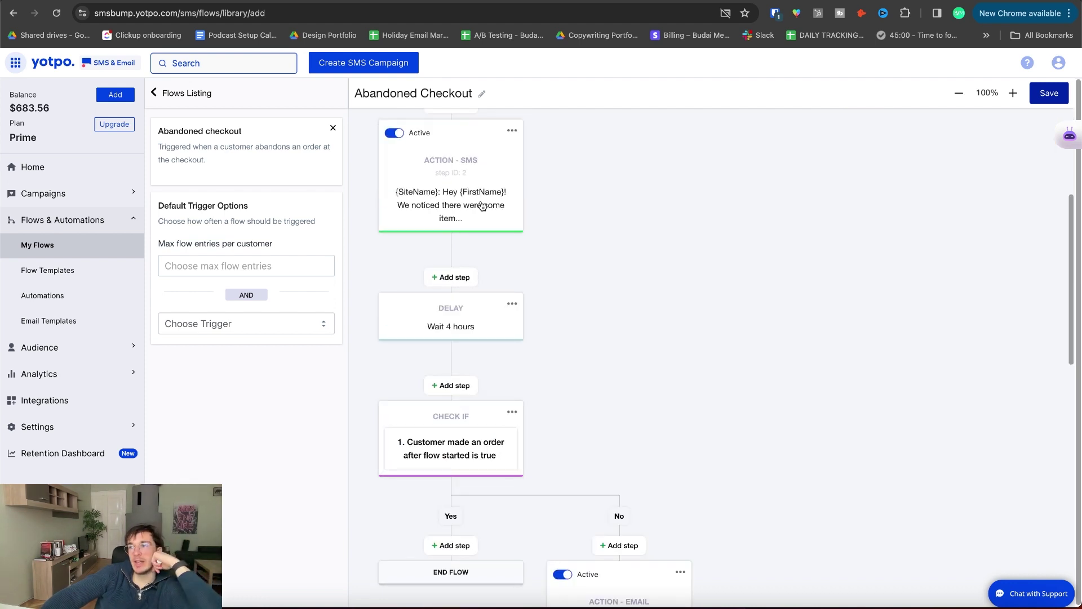
pyautogui.scroll(-8, 469, 469)
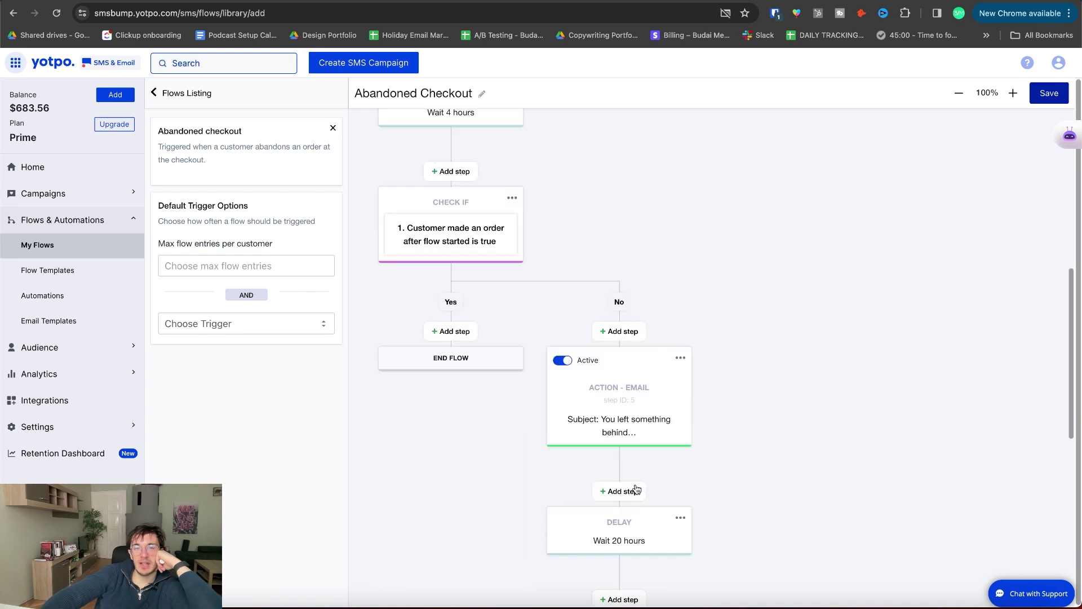
pyautogui.scroll(5, 719, 464)
# Review the email step's sender details and subject, then view its WAIT UP design
pyautogui.click(652, 517)
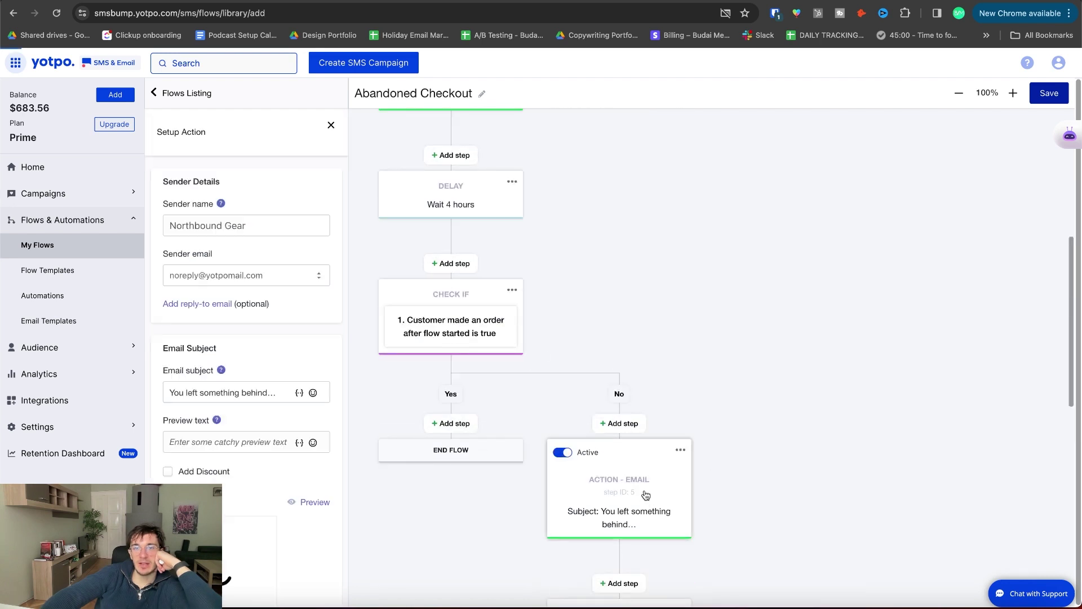
pyautogui.scroll(-3, 251, 360)
pyautogui.scroll(-1, 274, 485)
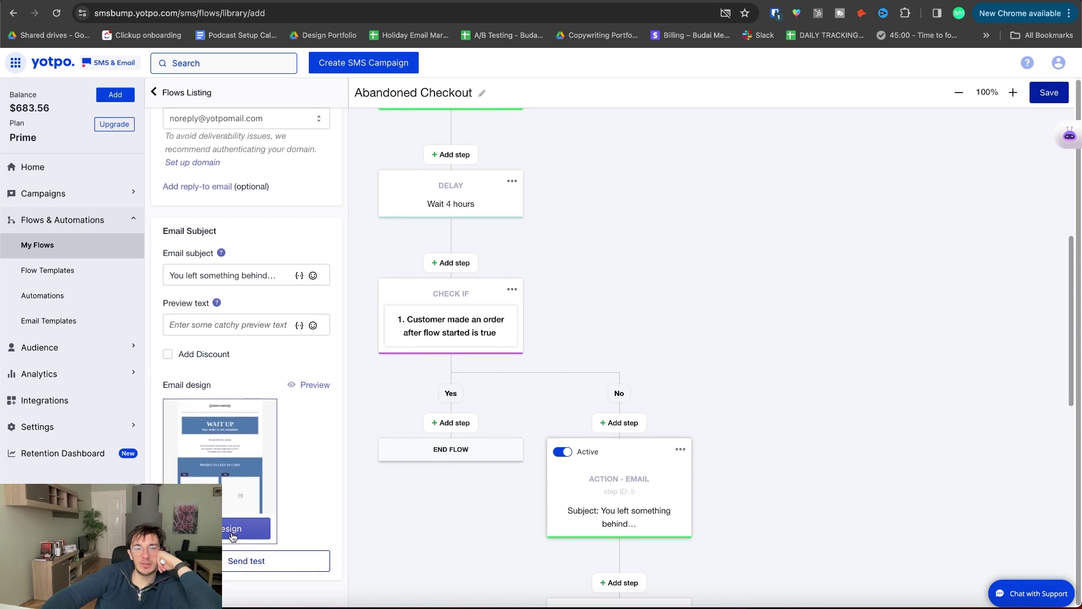
pyautogui.click(232, 533)
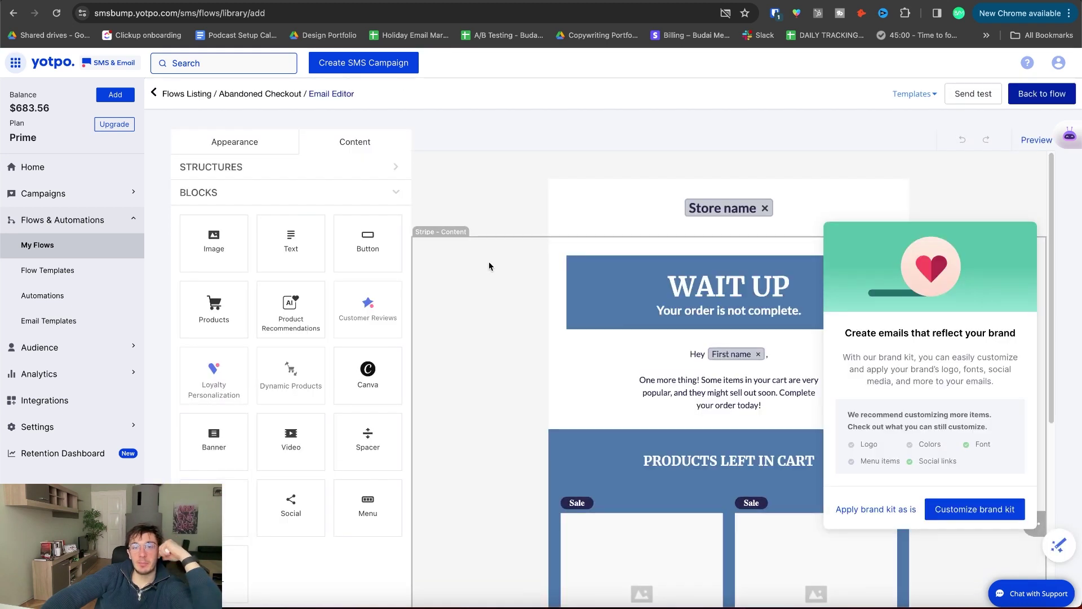
pyautogui.scroll(-5, 562, 340)
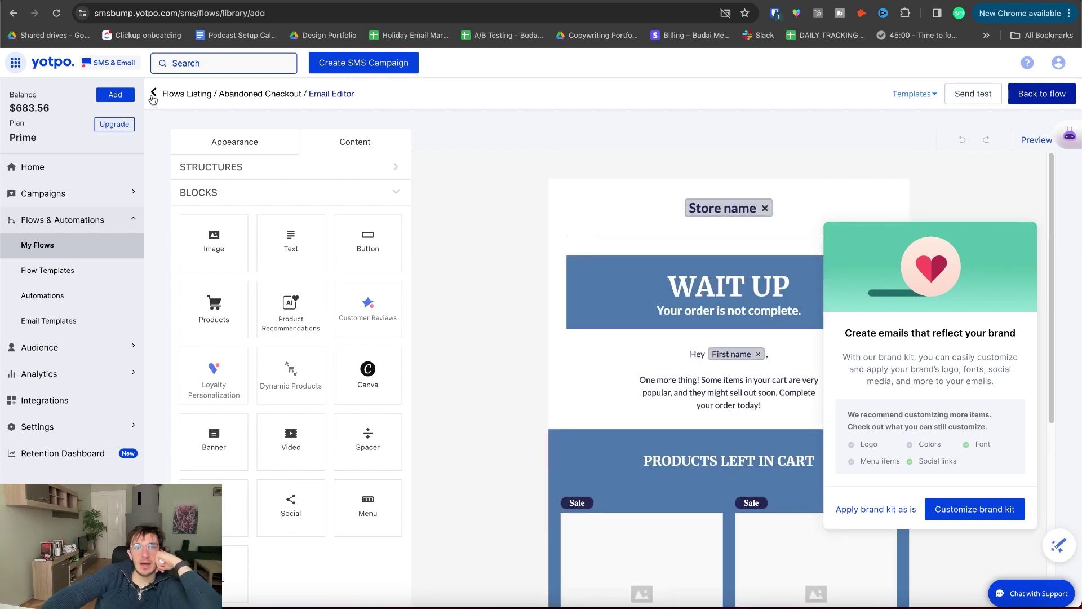
# Return from the Email Editor to the flow and reopen the email step's settings
pyautogui.click(153, 95)
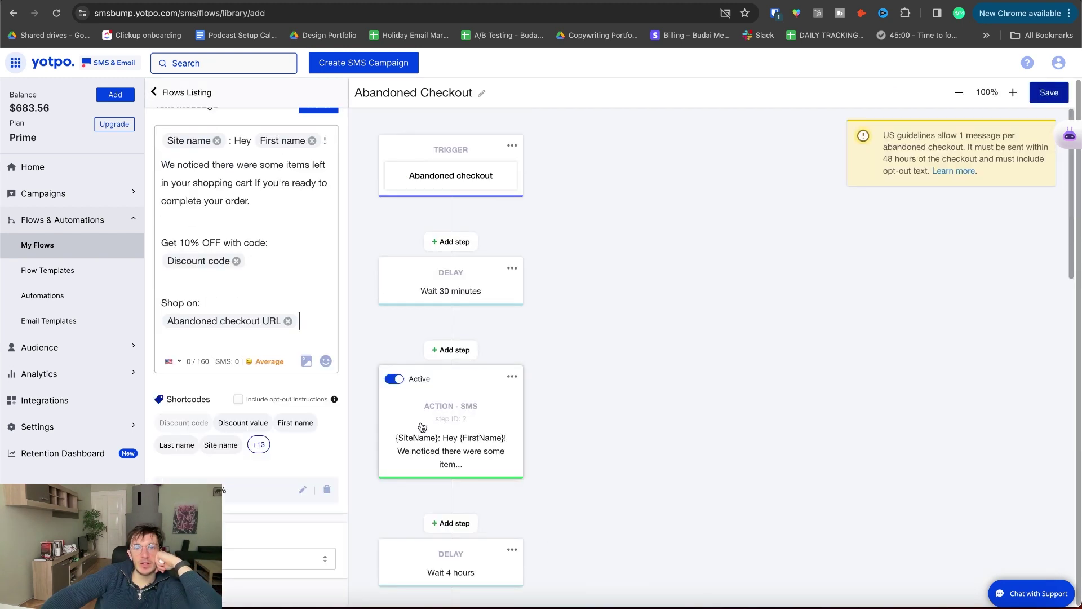
pyautogui.scroll(-7, 573, 481)
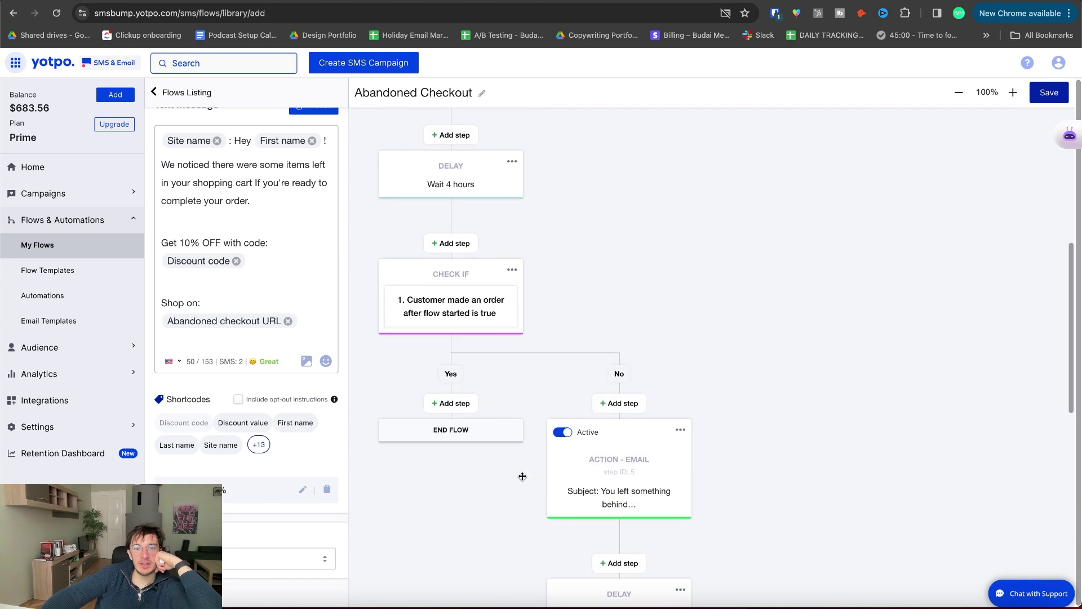
pyautogui.click(637, 429)
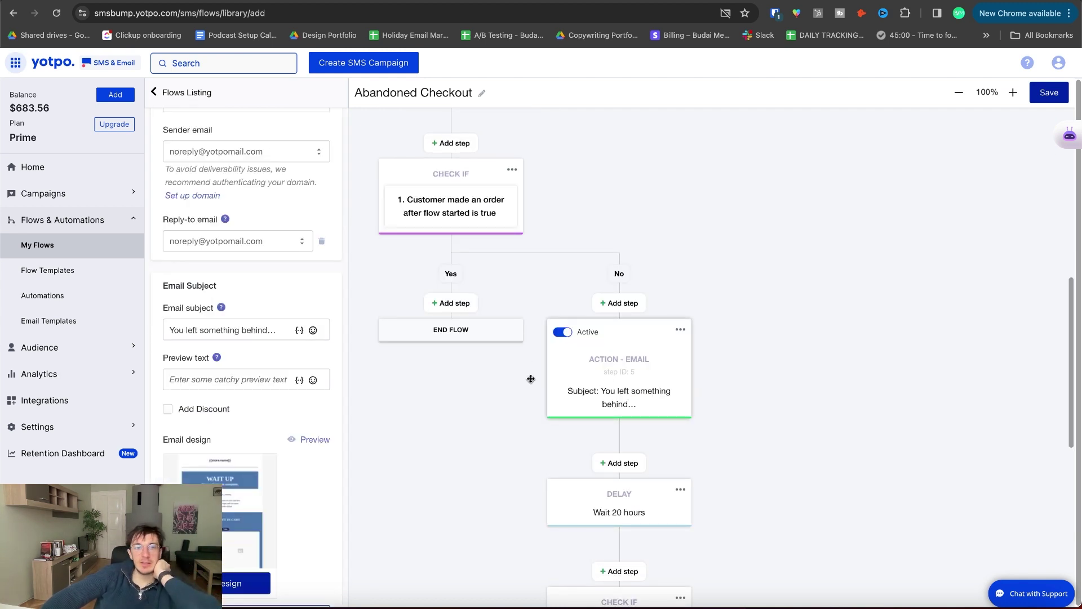
pyautogui.scroll(4, 287, 367)
pyautogui.scroll(8, 830, 112)
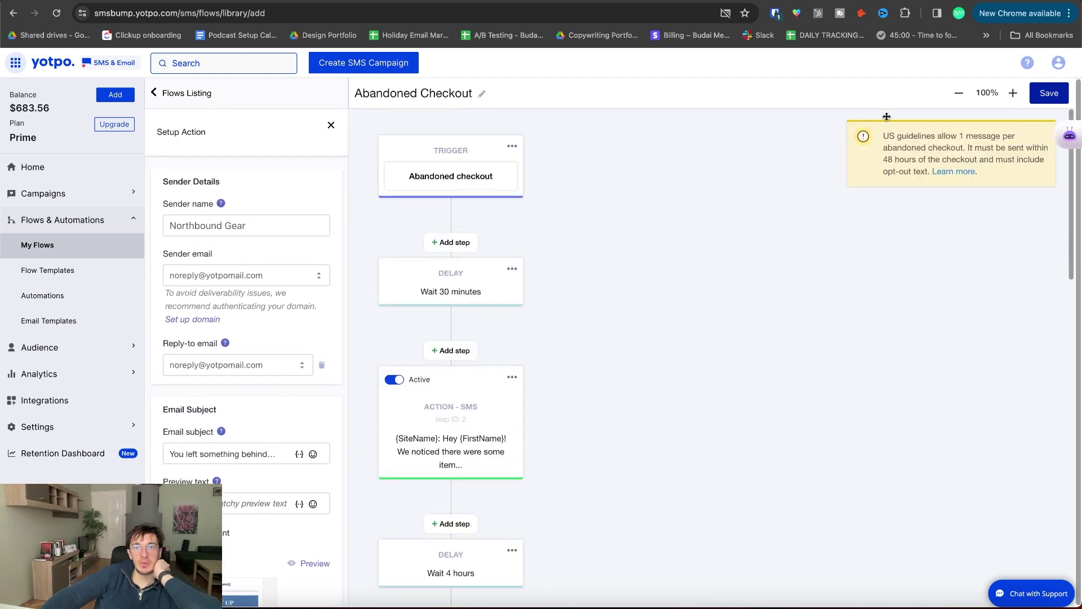
# Leave the flow without saving, glance at email flow templates, then open Automations
pyautogui.click(153, 92)
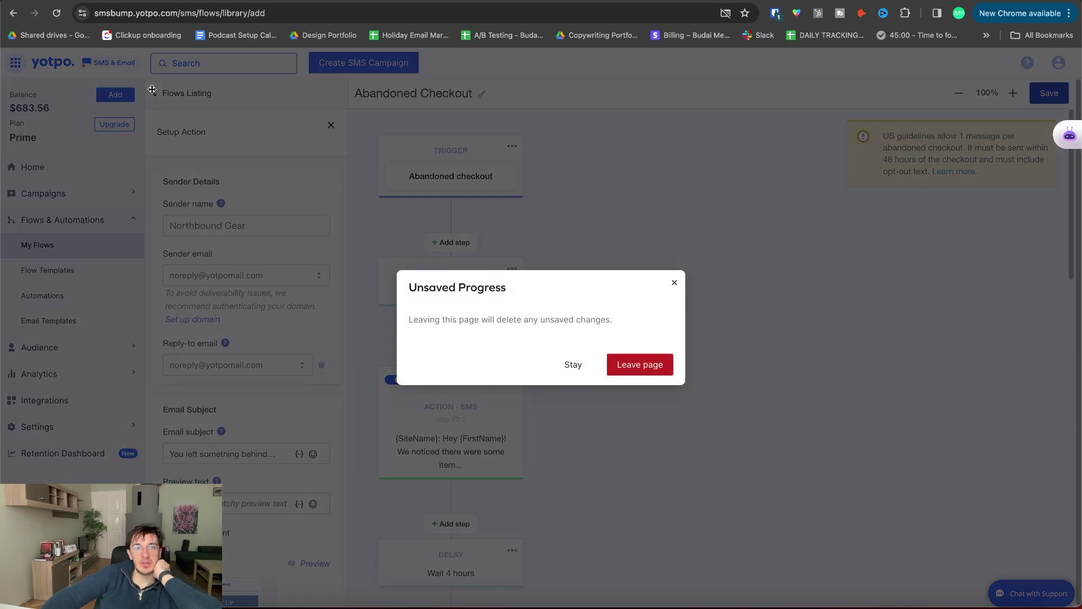
pyautogui.click(630, 366)
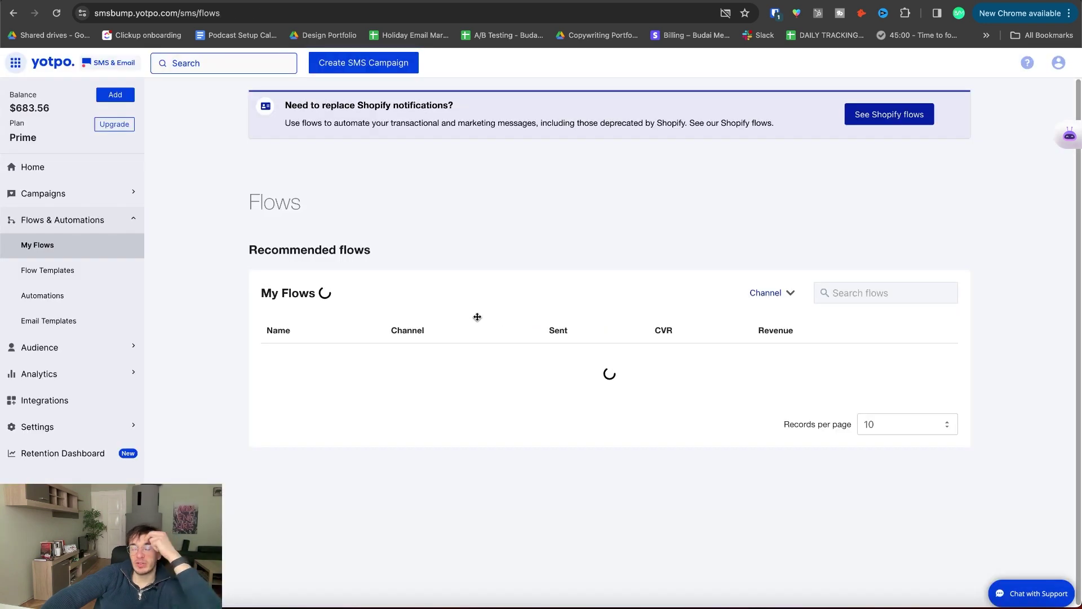
pyautogui.click(62, 271)
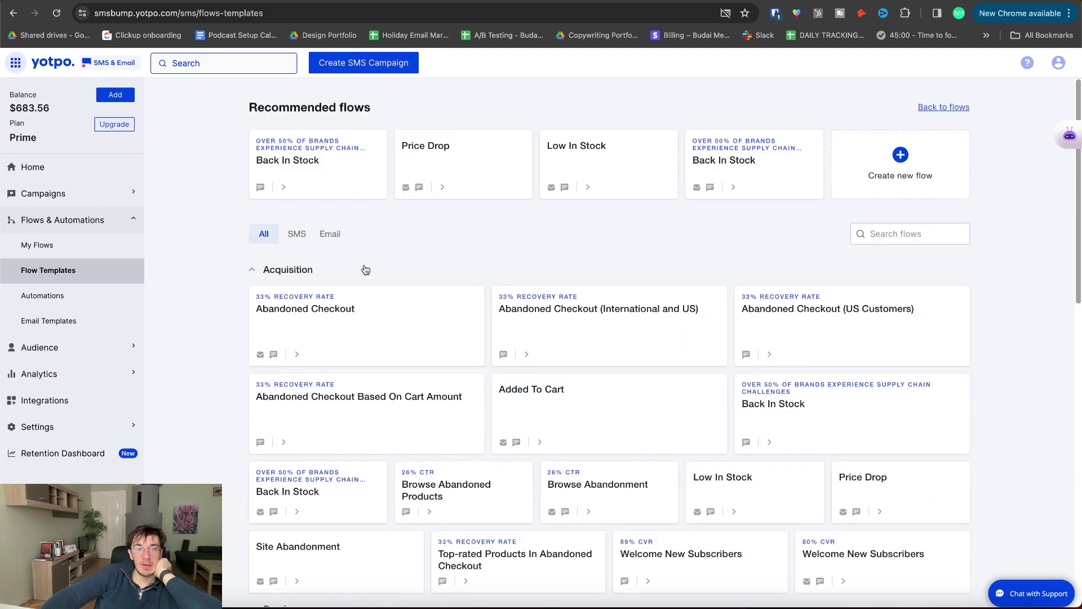
pyautogui.click(329, 235)
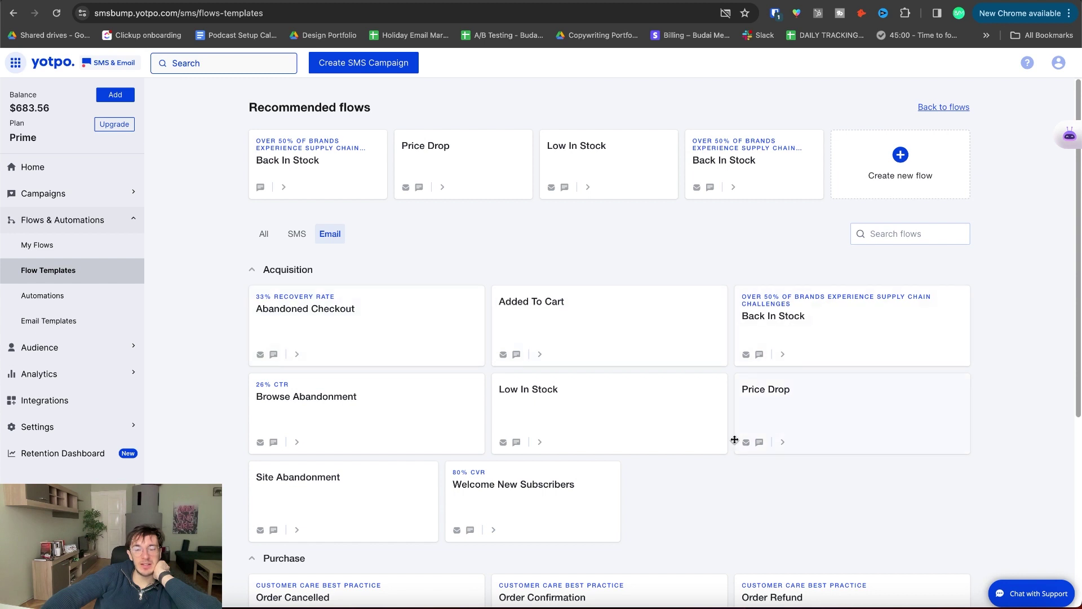
pyautogui.scroll(-5, 392, 394)
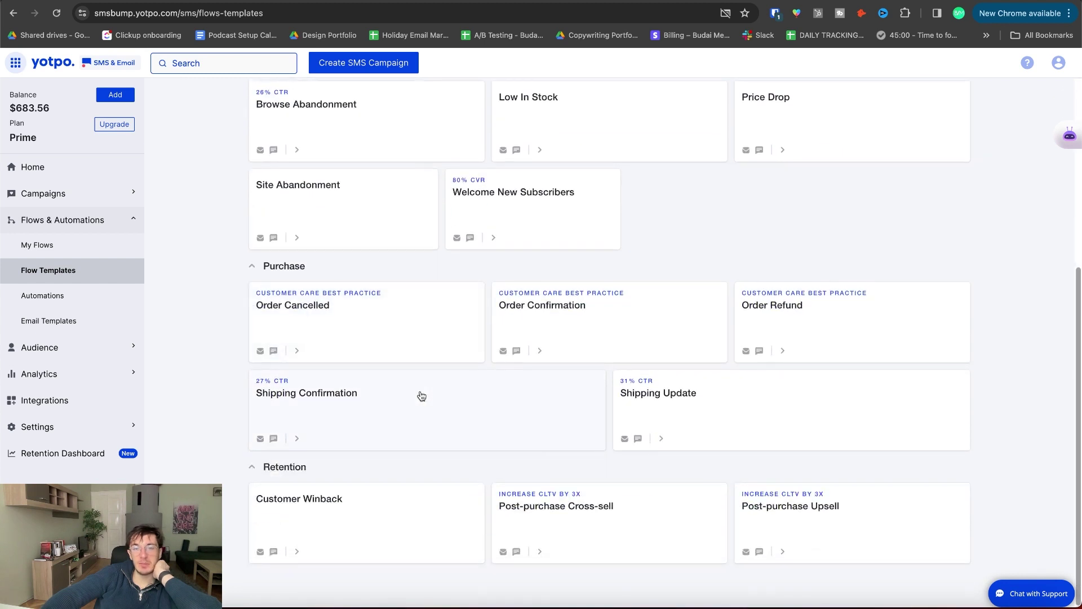
pyautogui.click(124, 301)
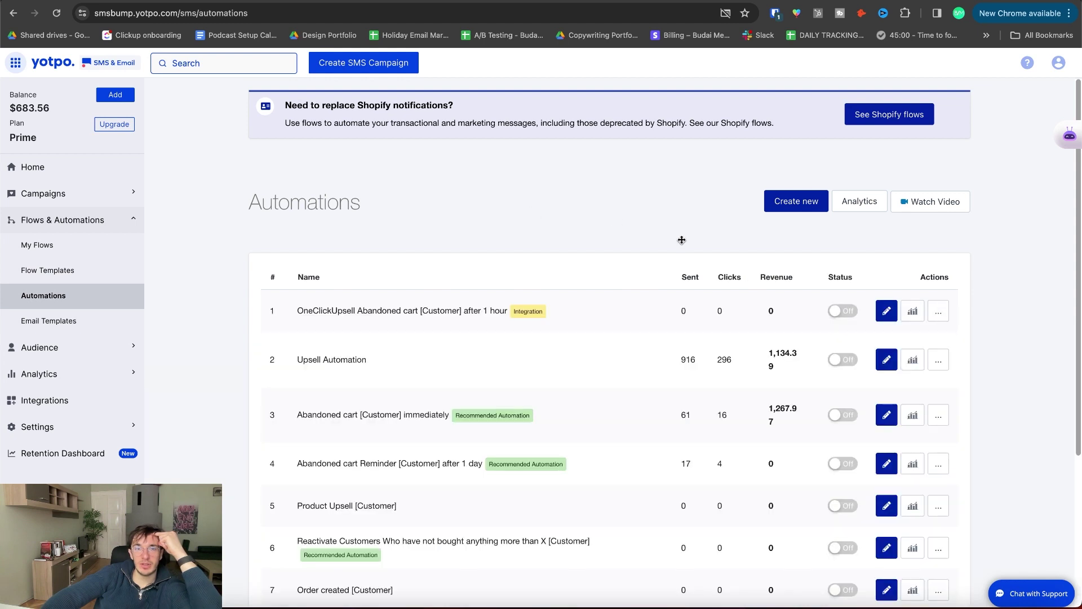
# Start a new automation, back out of its form, and open the Email Templates gallery
pyautogui.click(790, 204)
pyautogui.scroll(-8, 605, 317)
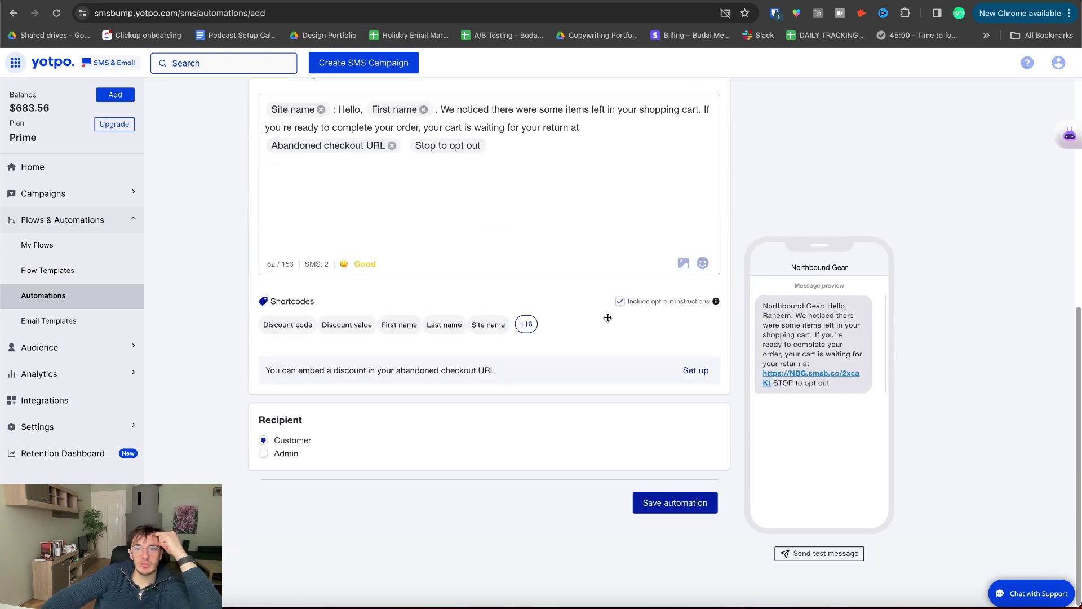
pyautogui.scroll(7, 373, 390)
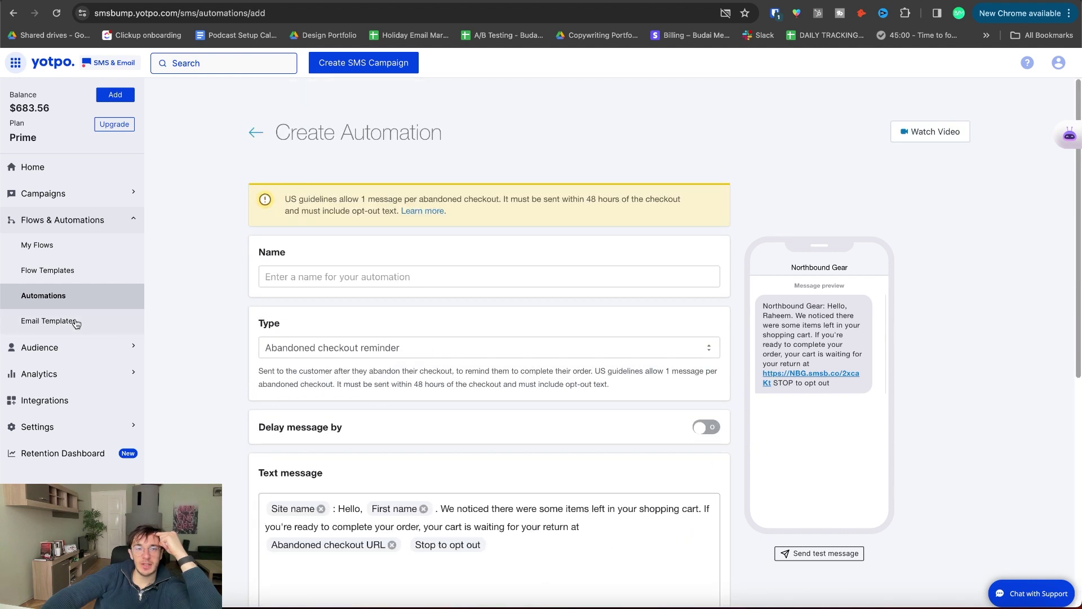
pyautogui.hotkey('alt', 'Left')
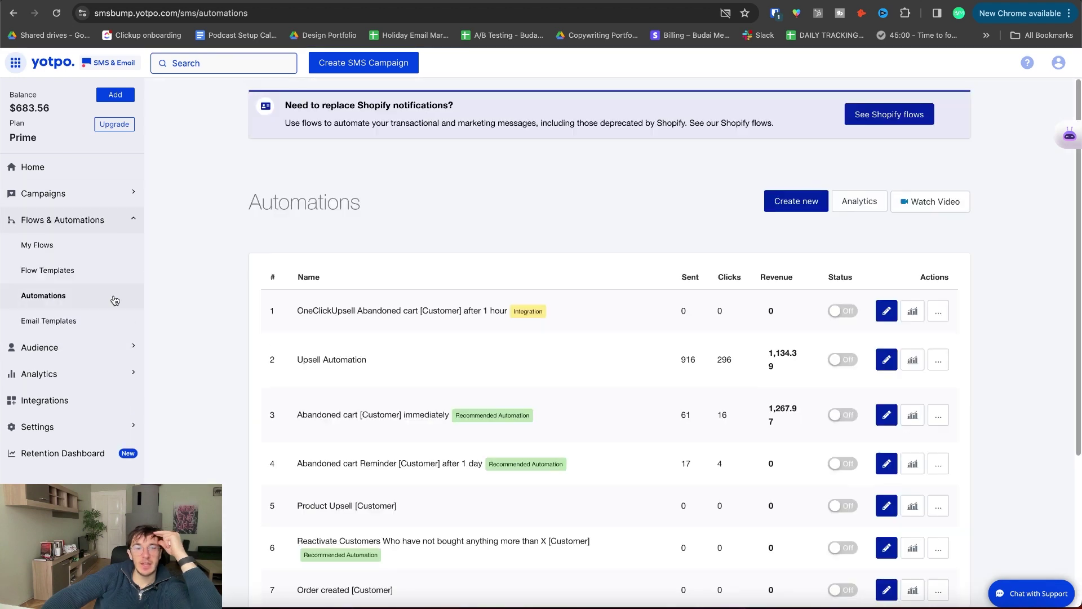
pyautogui.click(75, 321)
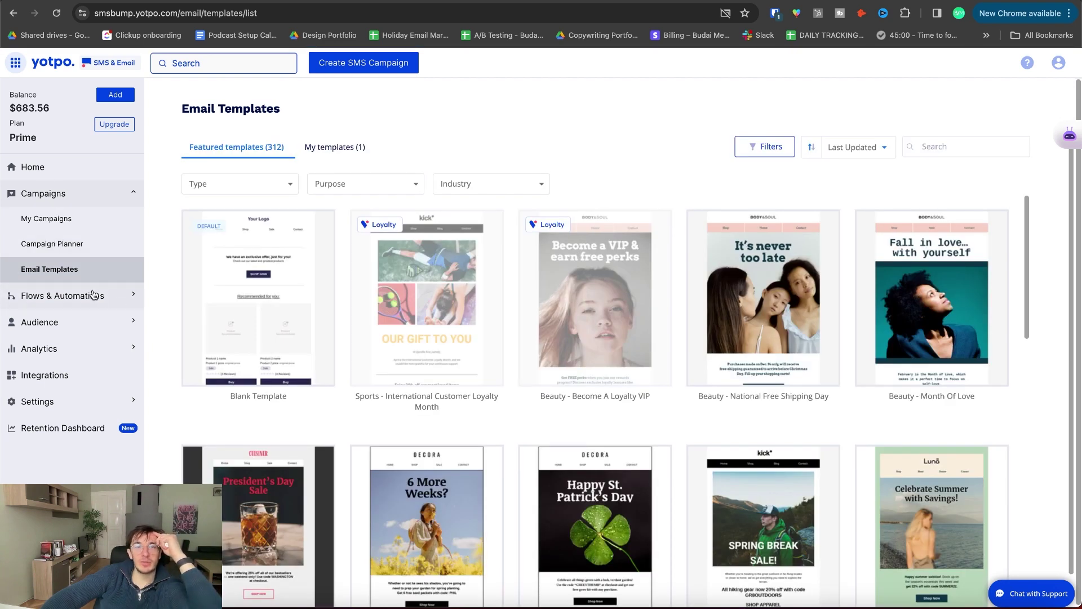
# Visit the Collect Subscribers page, the campaigns list, and the flows overview in turn
pyautogui.click(48, 324)
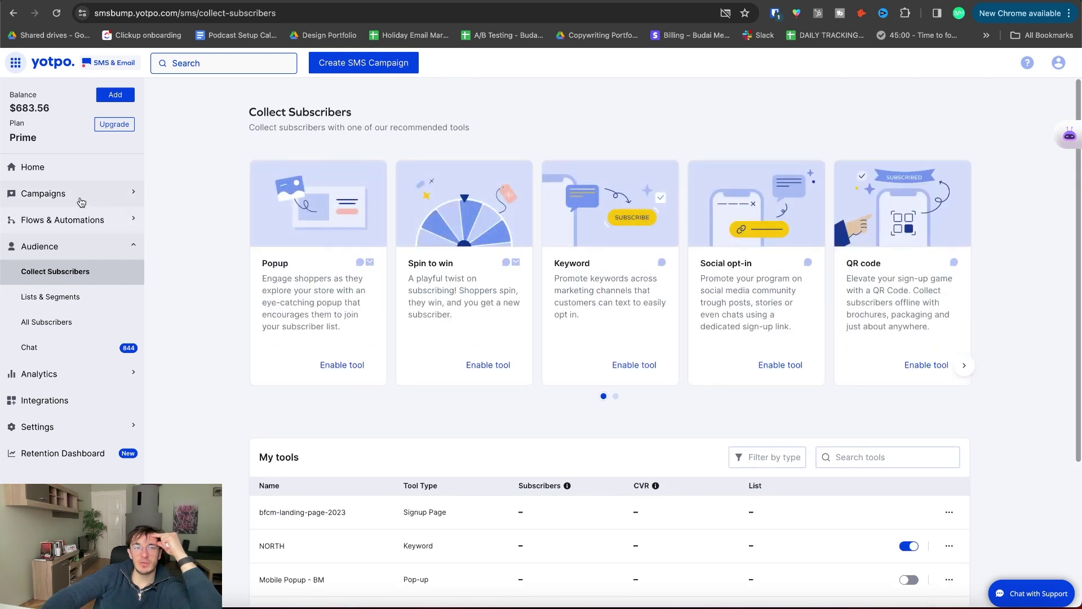
pyautogui.click(84, 202)
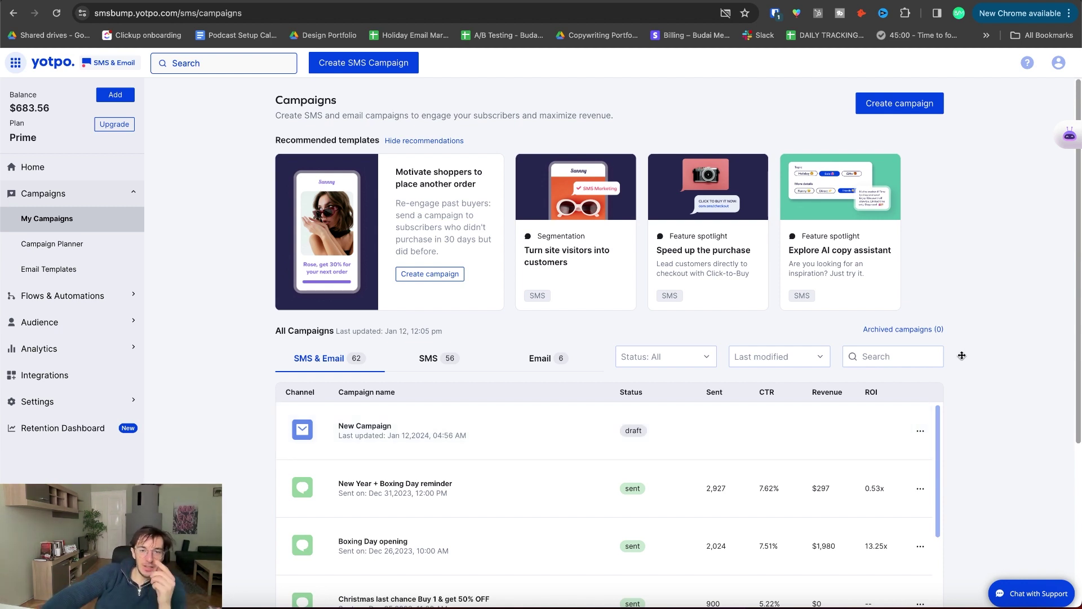
pyautogui.click(93, 298)
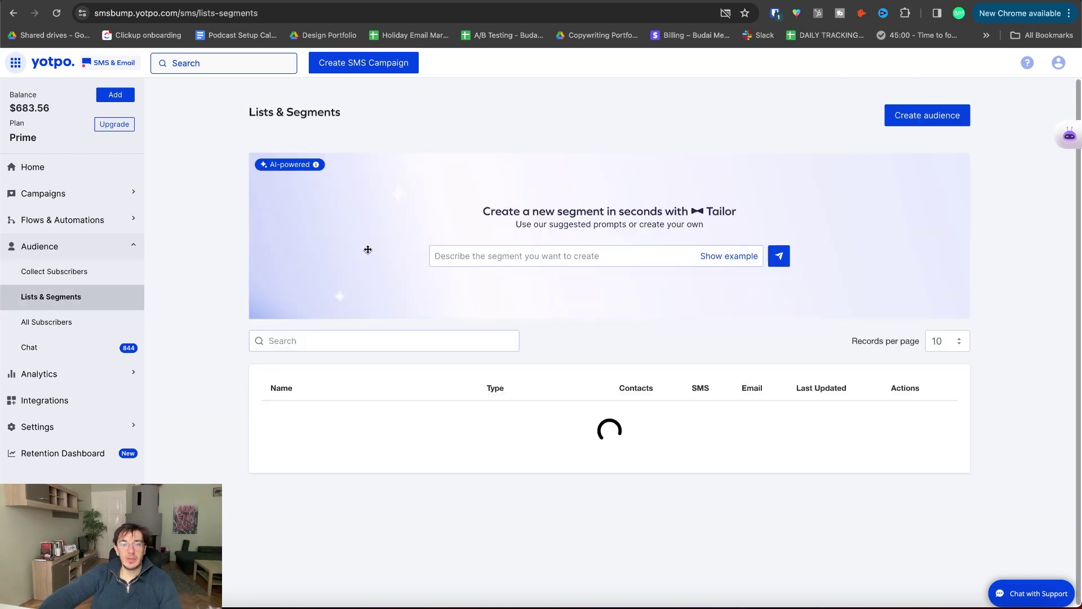
pyautogui.scroll(-4, 512, 418)
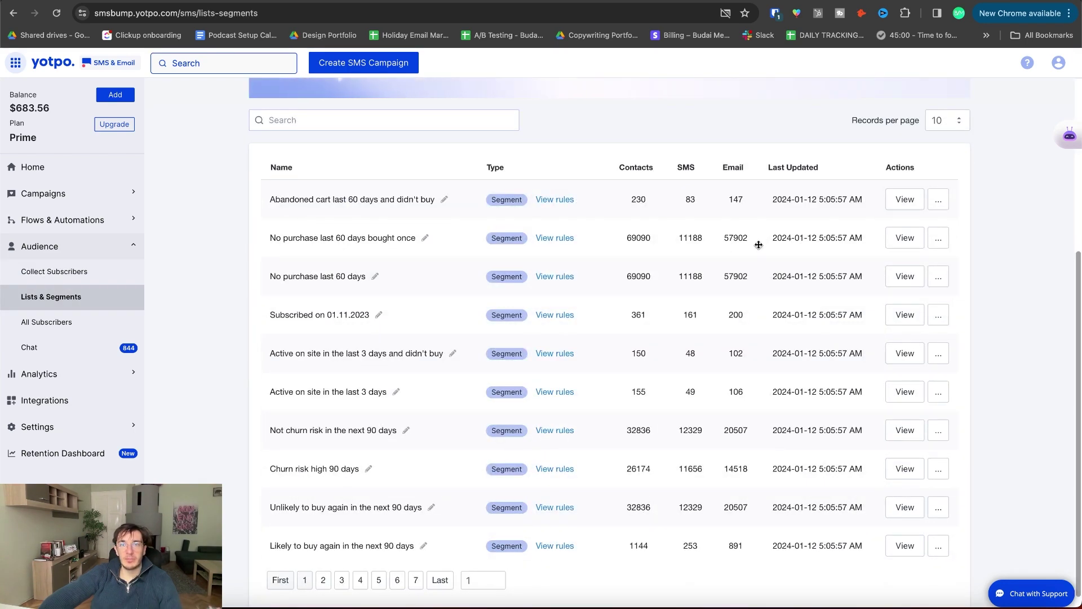
pyautogui.scroll(2, 883, 182)
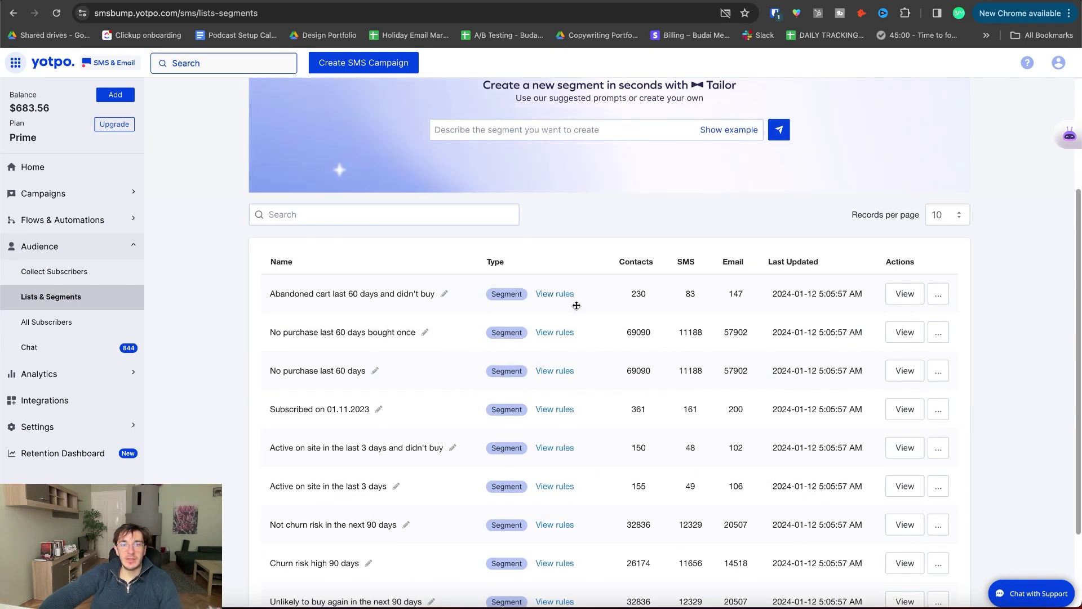
pyautogui.scroll(-2, 575, 307)
pyautogui.scroll(5, 735, 276)
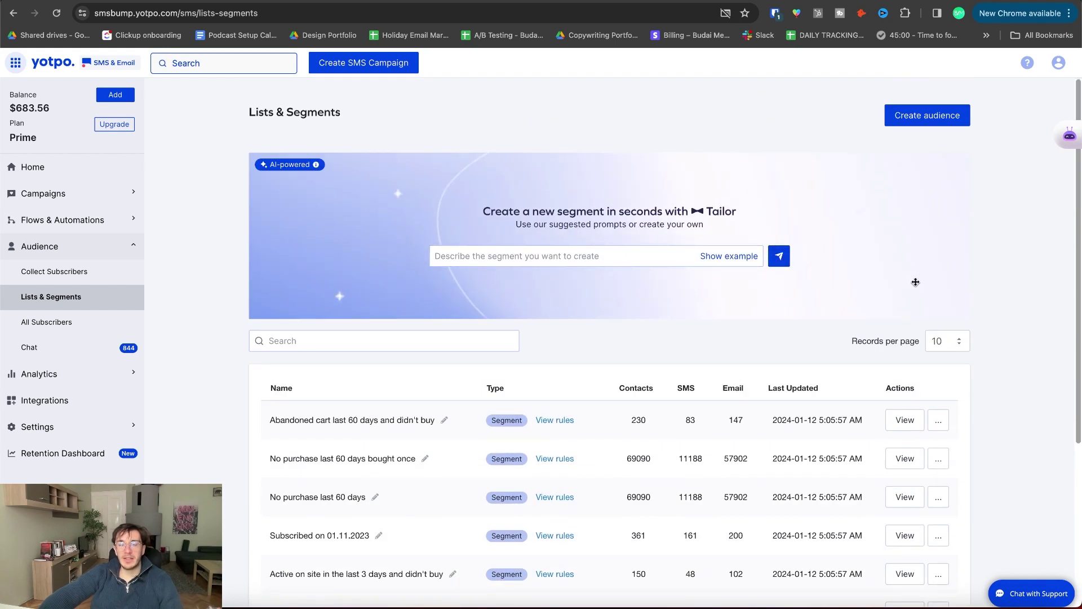
pyautogui.scroll(-4, 716, 410)
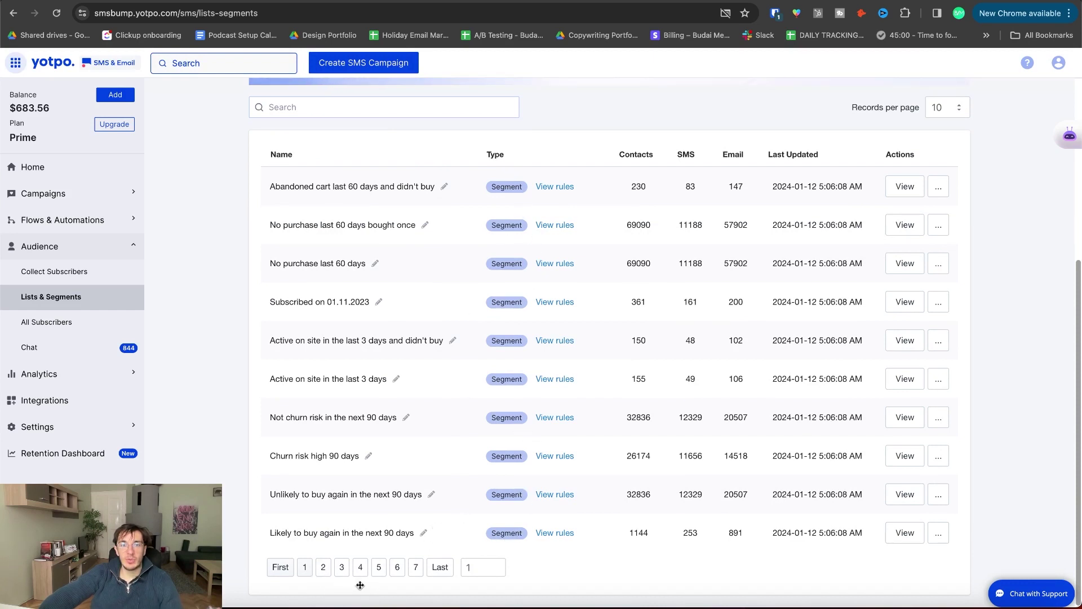
pyautogui.click(323, 567)
pyautogui.scroll(-5, 530, 394)
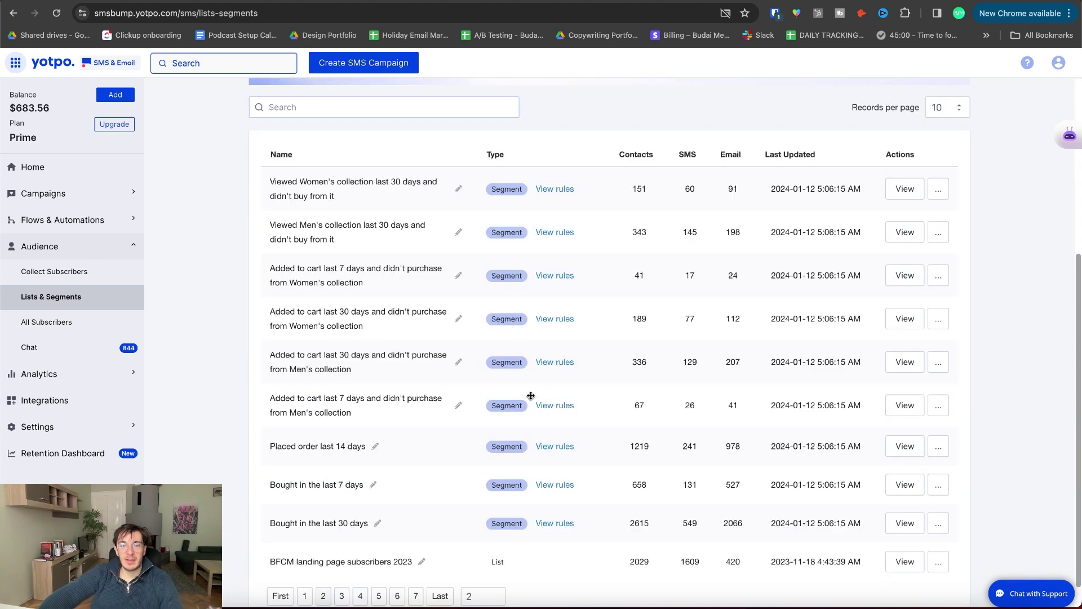
pyautogui.click(361, 567)
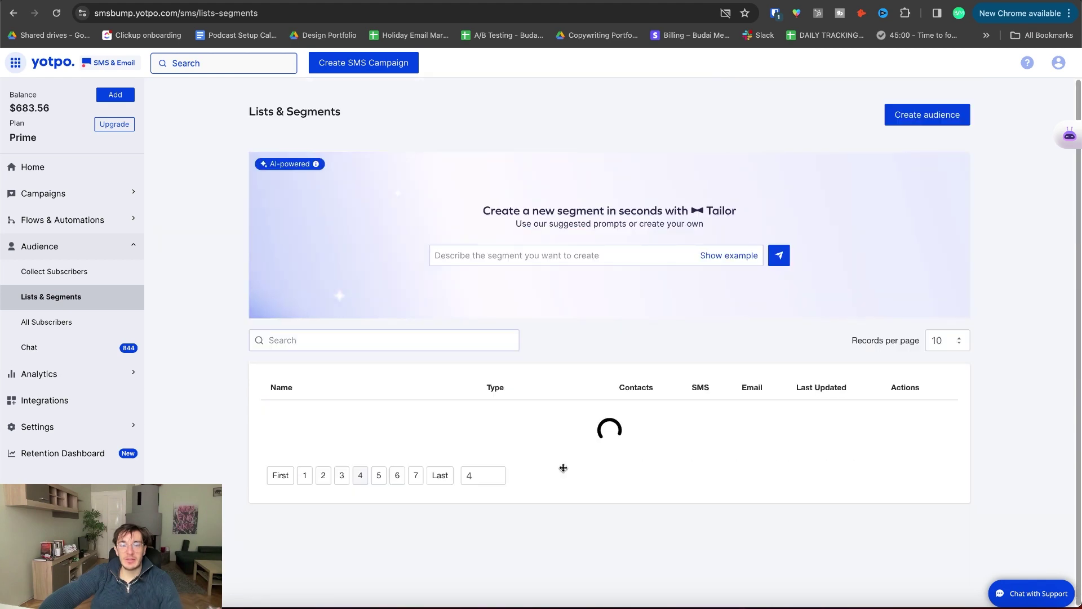
pyautogui.scroll(-4, 496, 349)
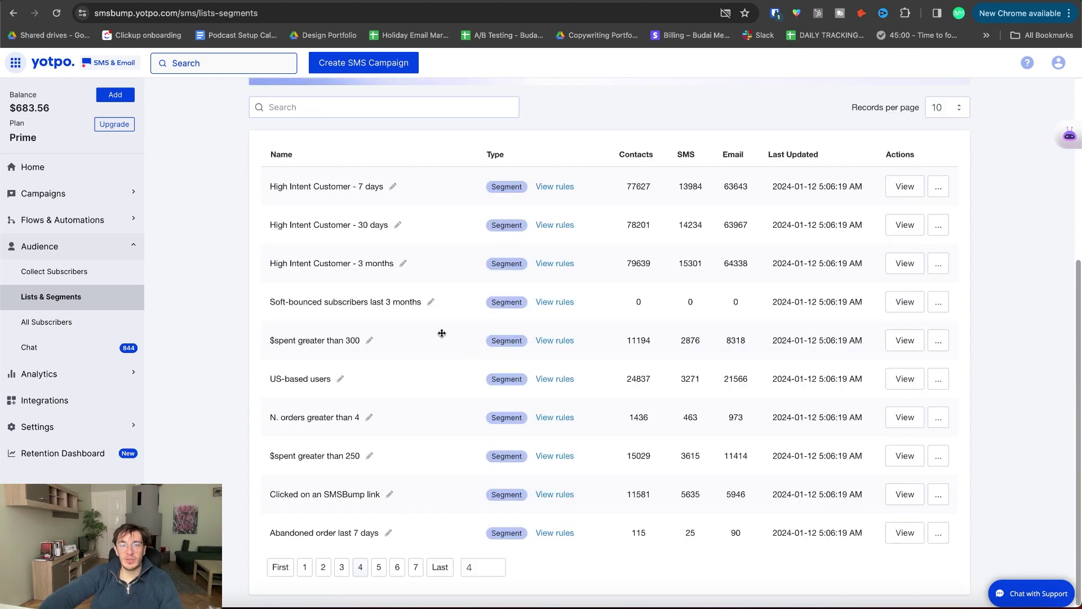
pyautogui.scroll(1, 572, 271)
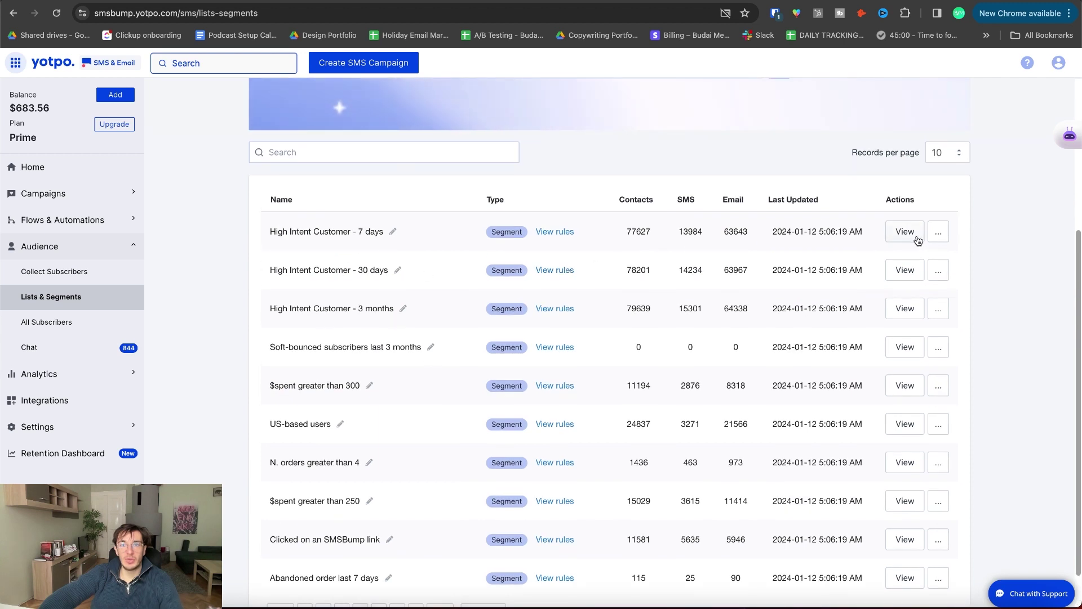
pyautogui.scroll(-1, 491, 398)
pyautogui.scroll(-2, 490, 399)
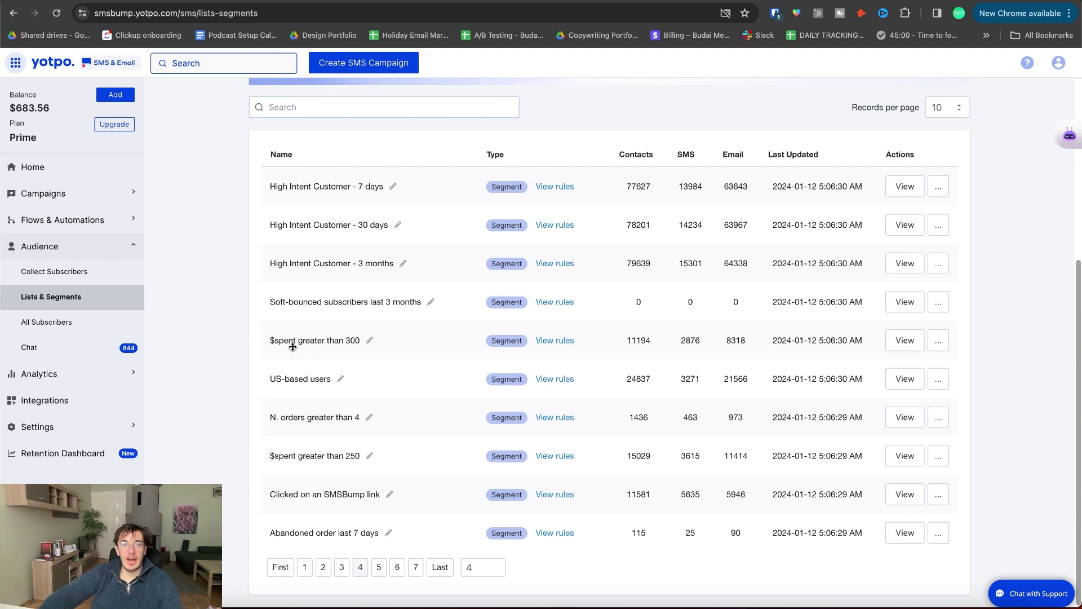
pyautogui.click(906, 341)
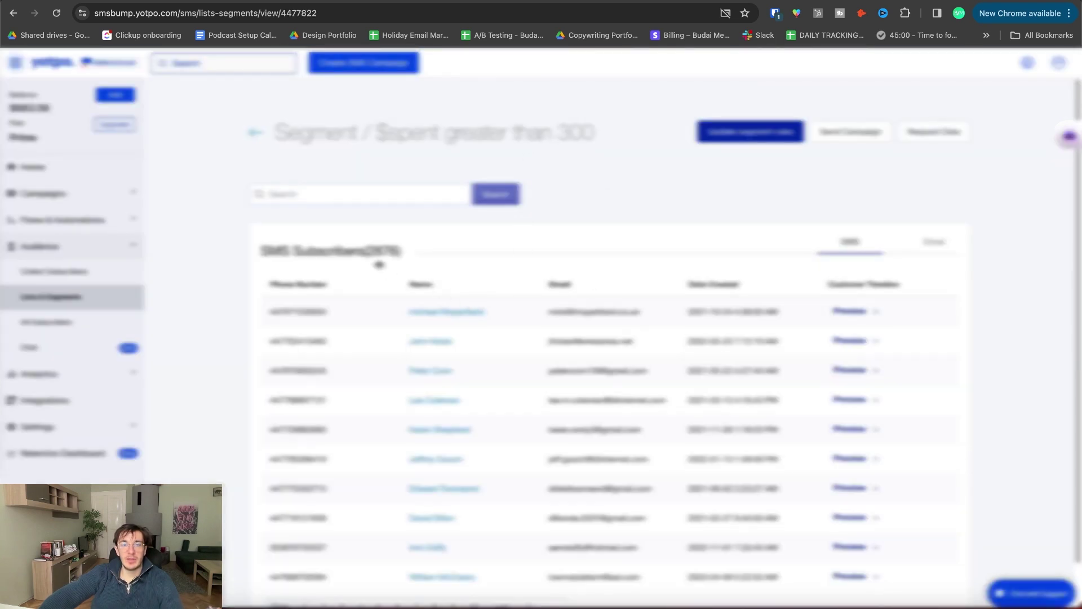
pyautogui.scroll(-2, 620, 437)
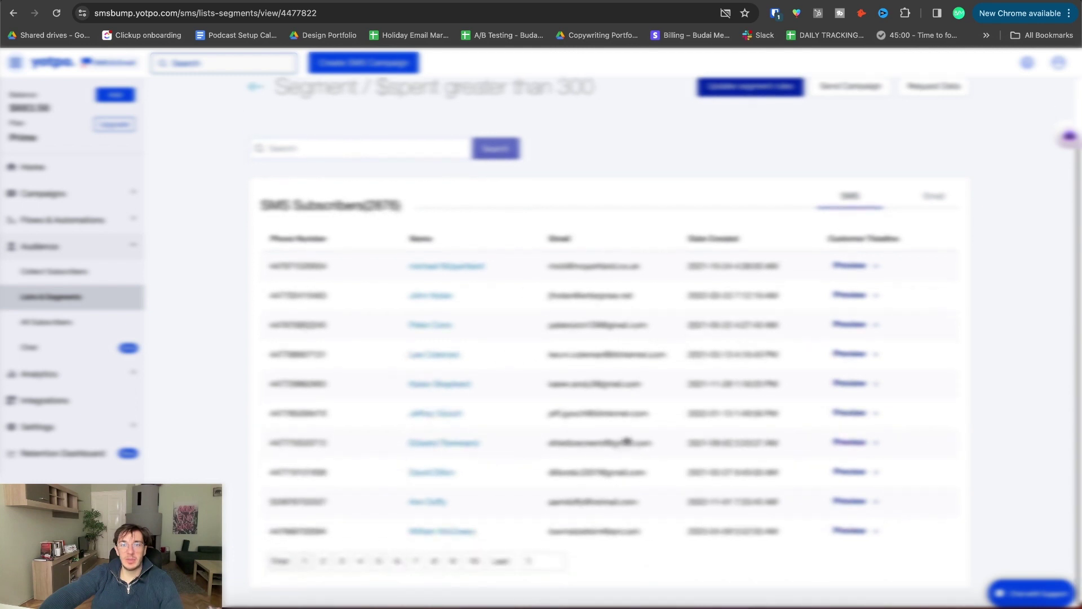
pyautogui.scroll(2, 485, 400)
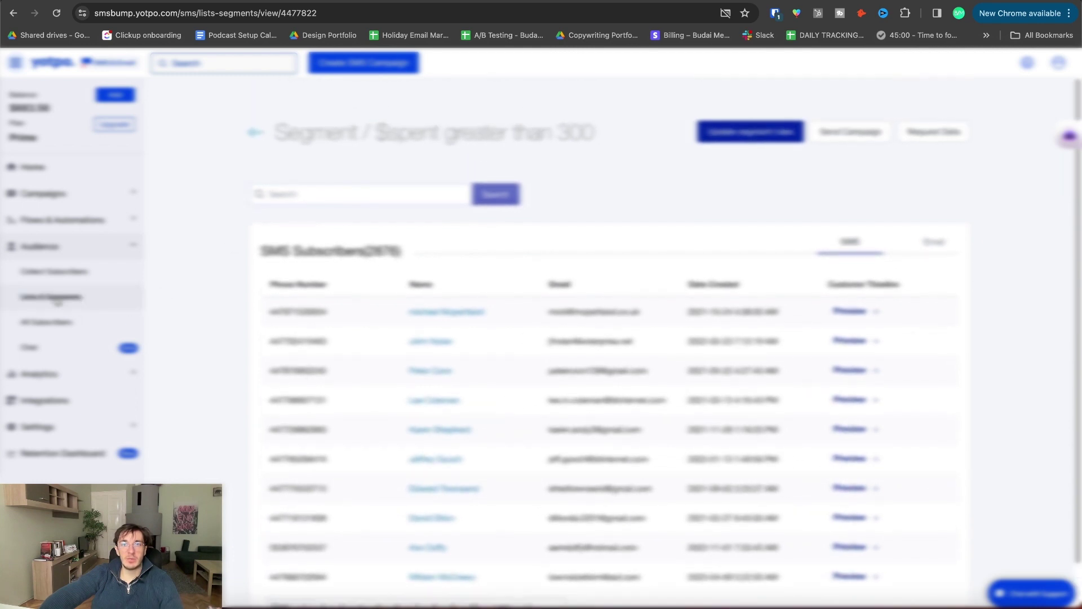
pyautogui.click(89, 295)
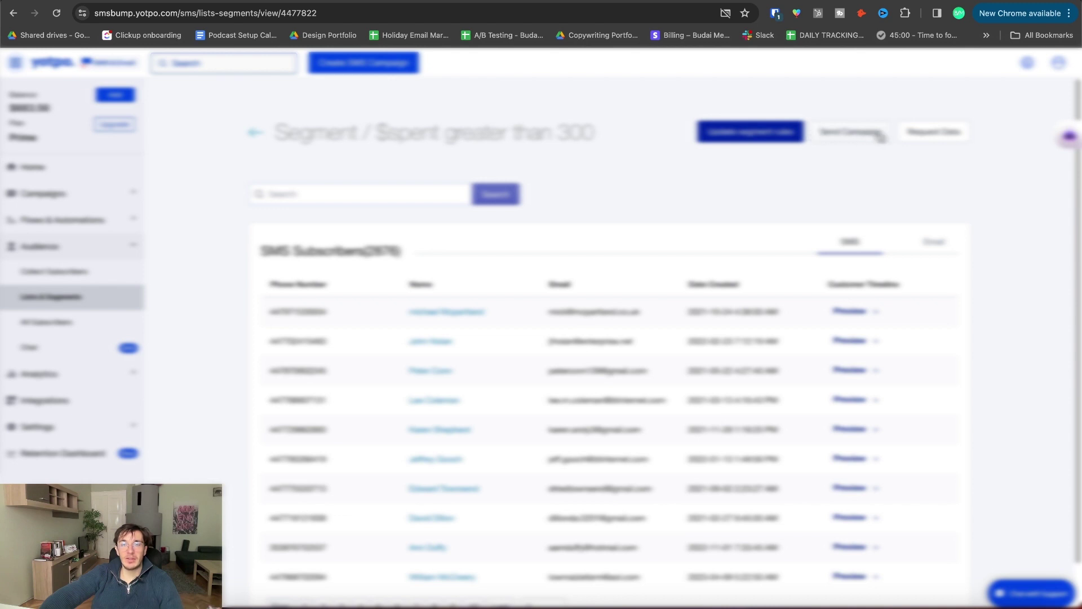
pyautogui.click(720, 133)
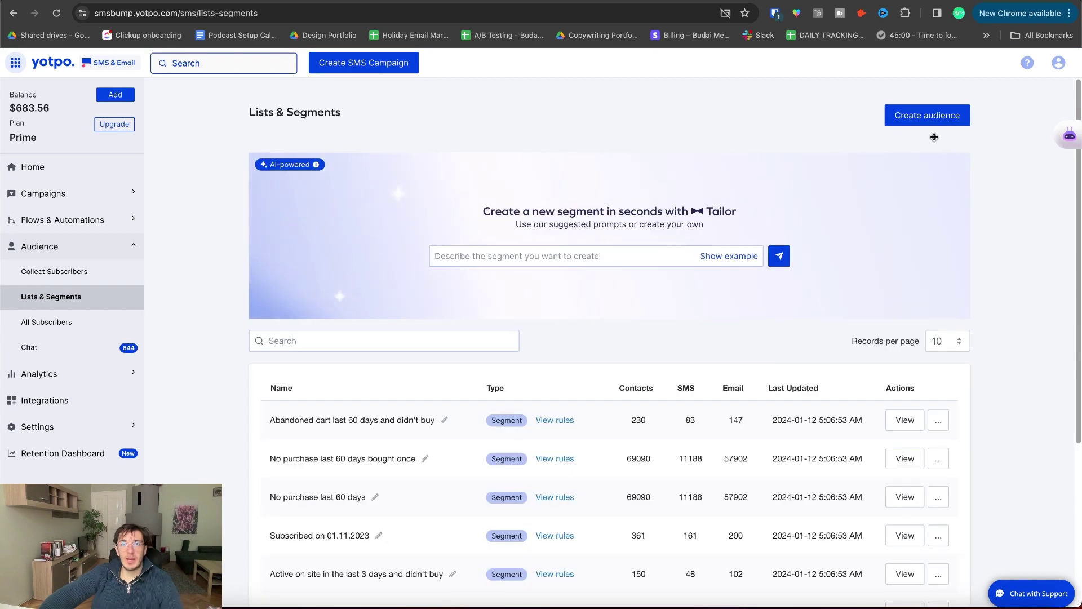
# Ask Tailor to generate a segment: 'Find me people who have never purchased in the store.'
pyautogui.click(928, 116)
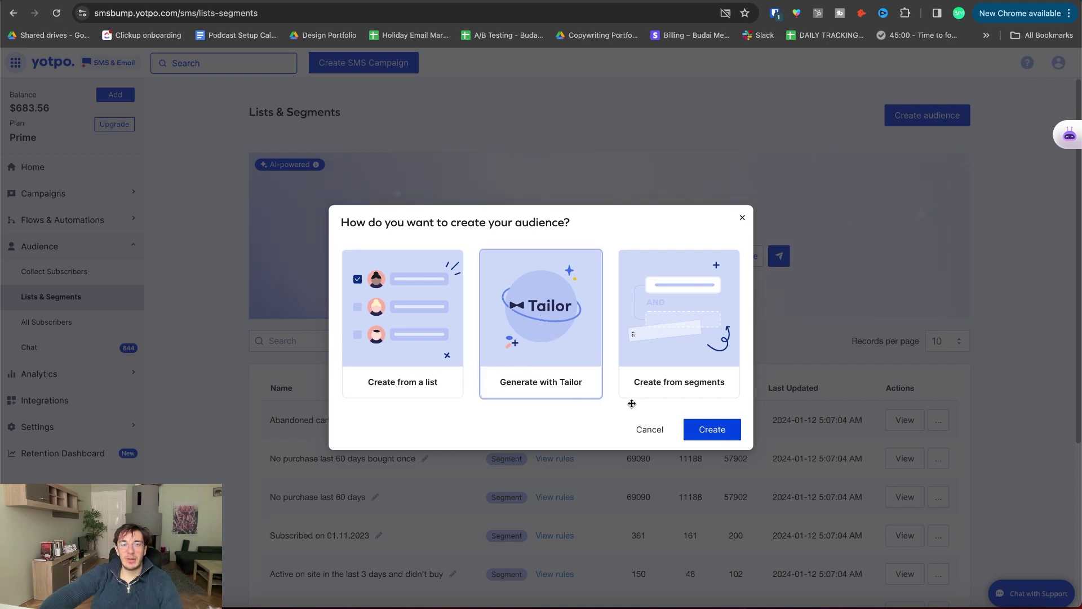
pyautogui.click(712, 429)
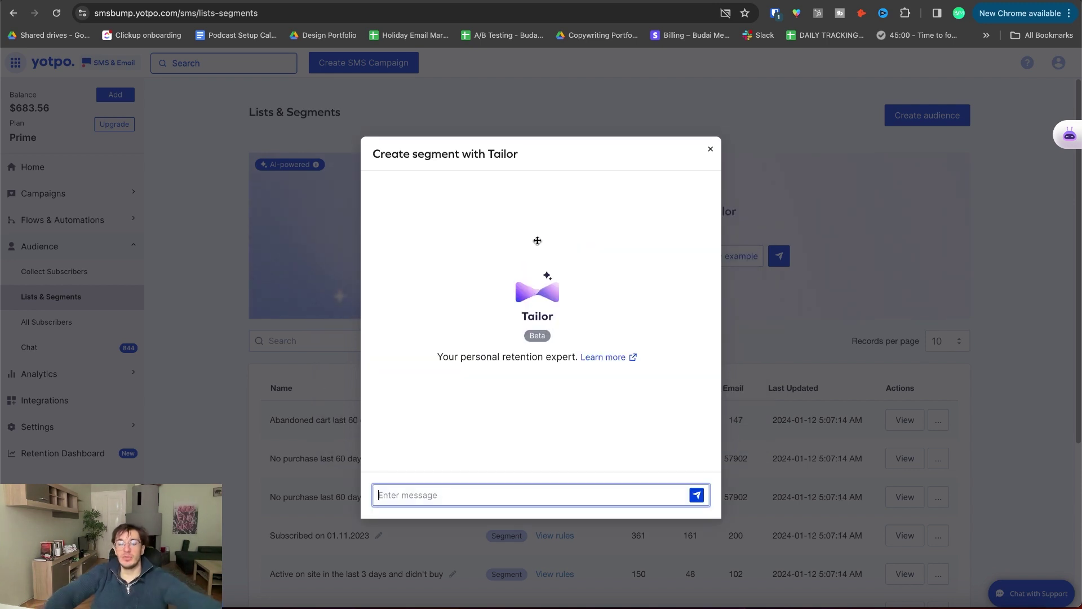
pyautogui.write('Find me people who have n')
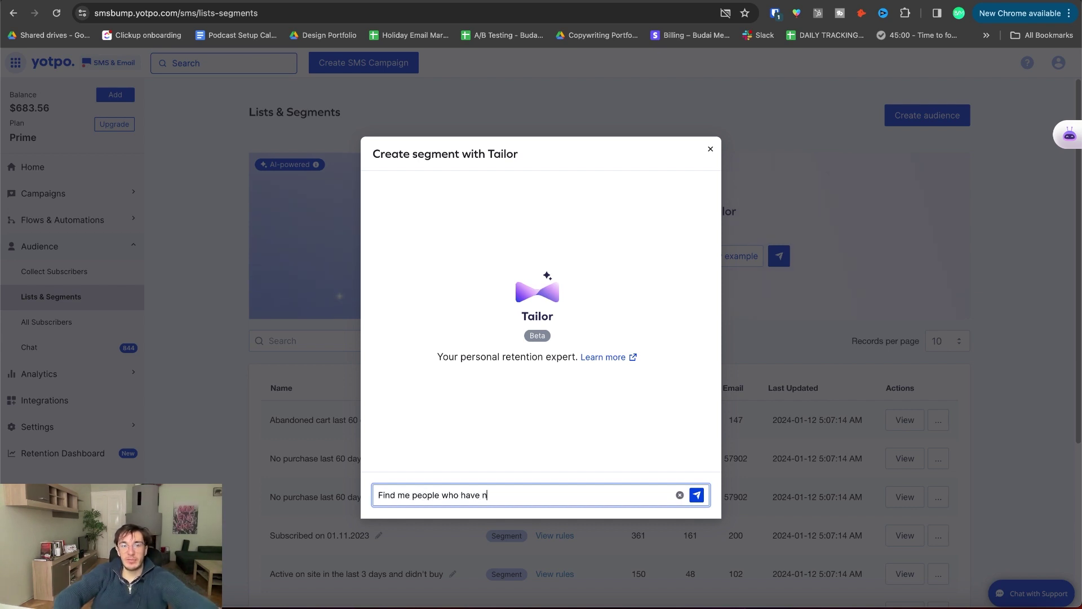
pyautogui.write('ever purchased in the store.')
pyautogui.press('Return')
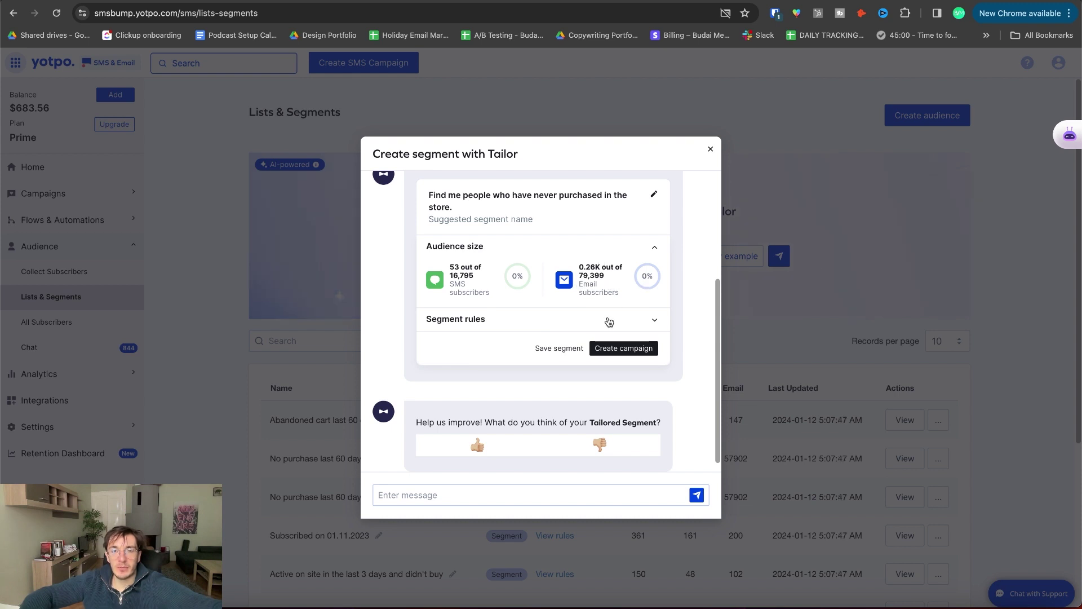
# Look over Tailor's suggested segment, then close Tailor to return to the audience-creation options
pyautogui.scroll(5, 599, 293)
pyautogui.scroll(-6, 614, 349)
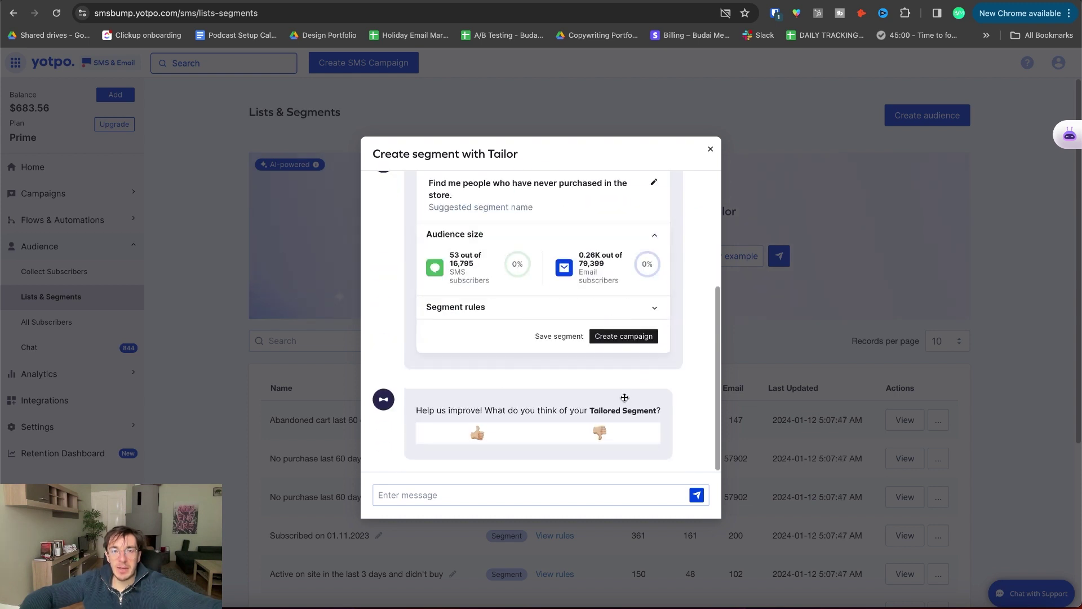
pyautogui.click(626, 343)
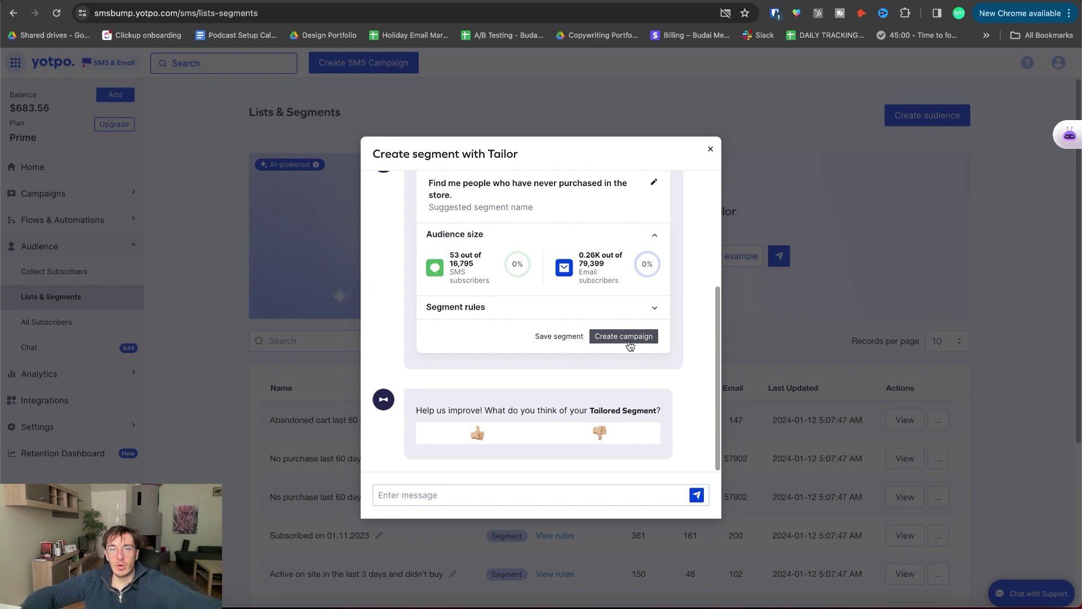
pyautogui.click(711, 151)
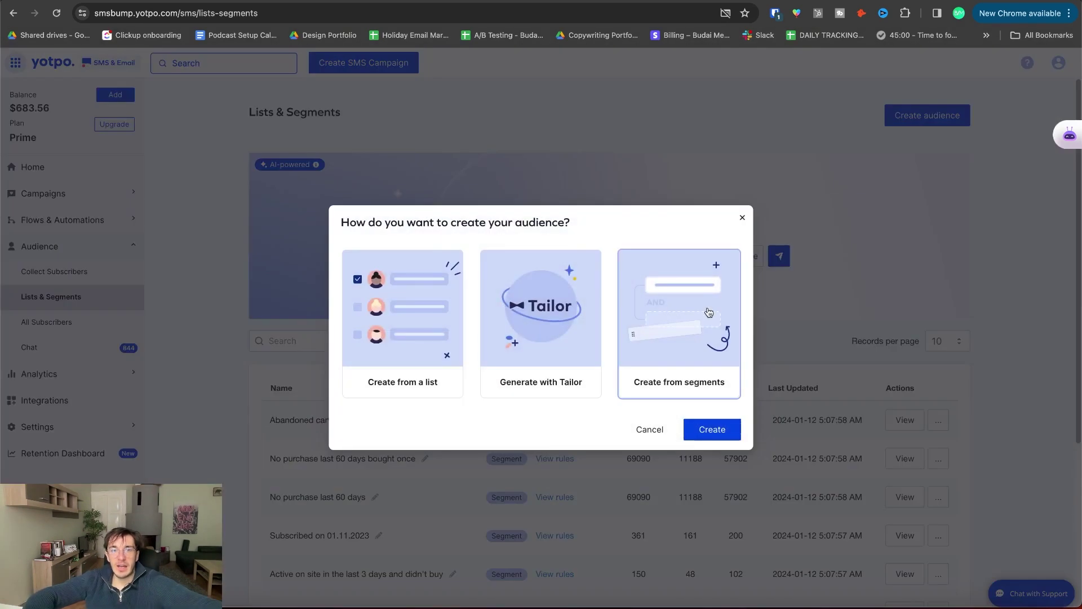
# Start building an audience from segment filters and browse the Customer attributes and Customer behavior categories
pyautogui.click(714, 431)
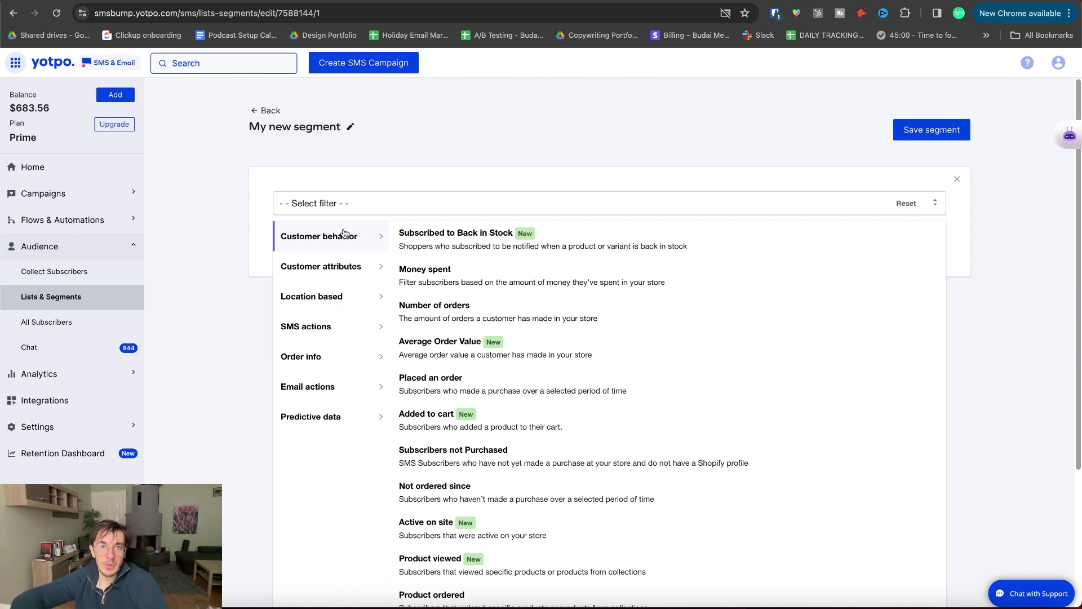
pyautogui.scroll(-3, 451, 324)
pyautogui.scroll(-1, 463, 313)
pyautogui.scroll(3, 395, 304)
pyautogui.click(382, 280)
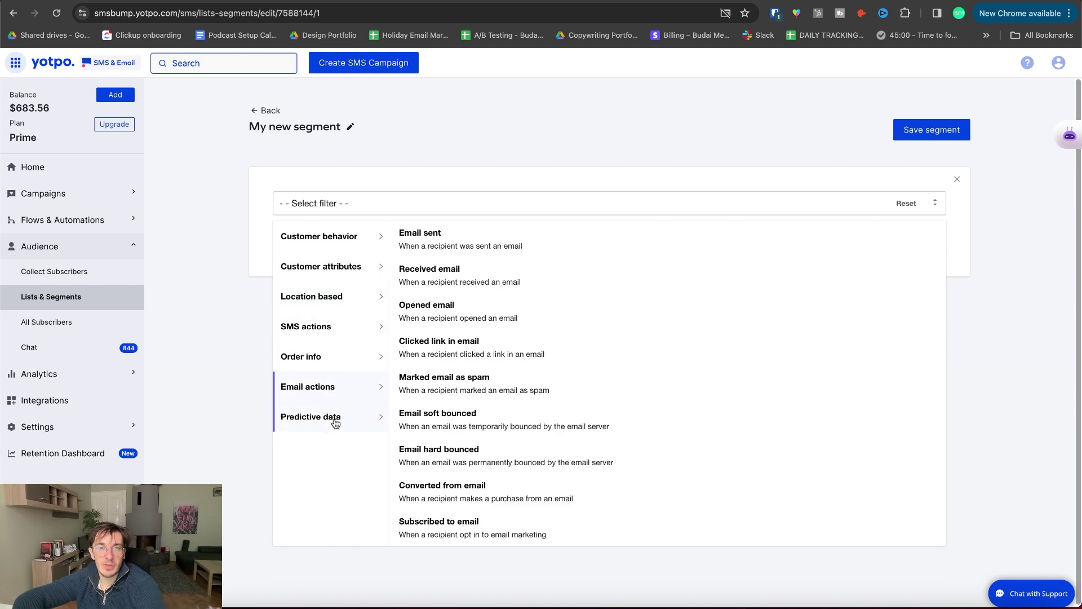
pyautogui.moveTo(335, 422)
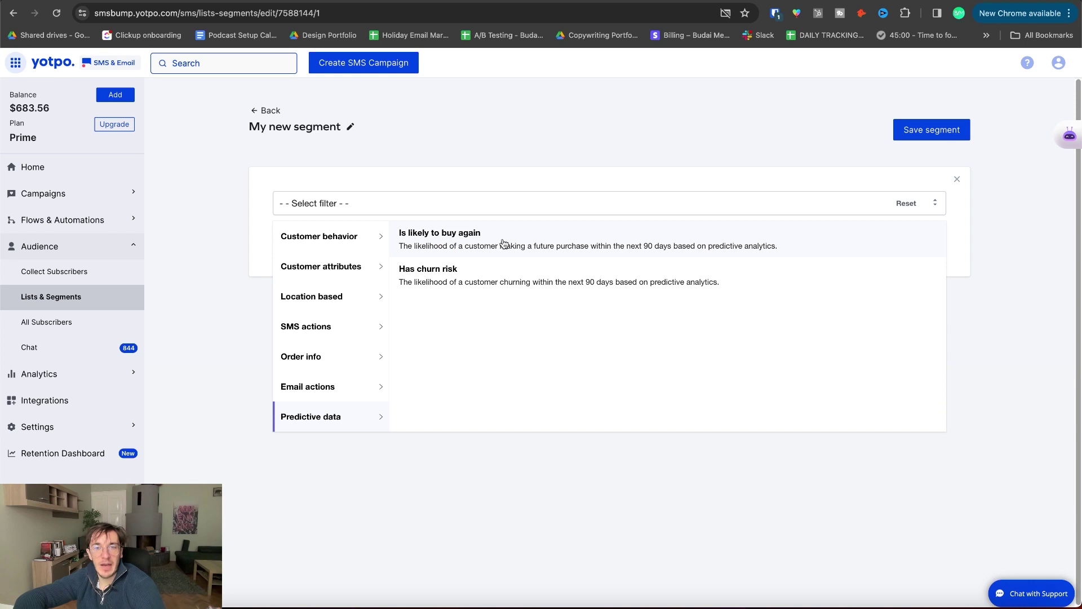
pyautogui.click(326, 242)
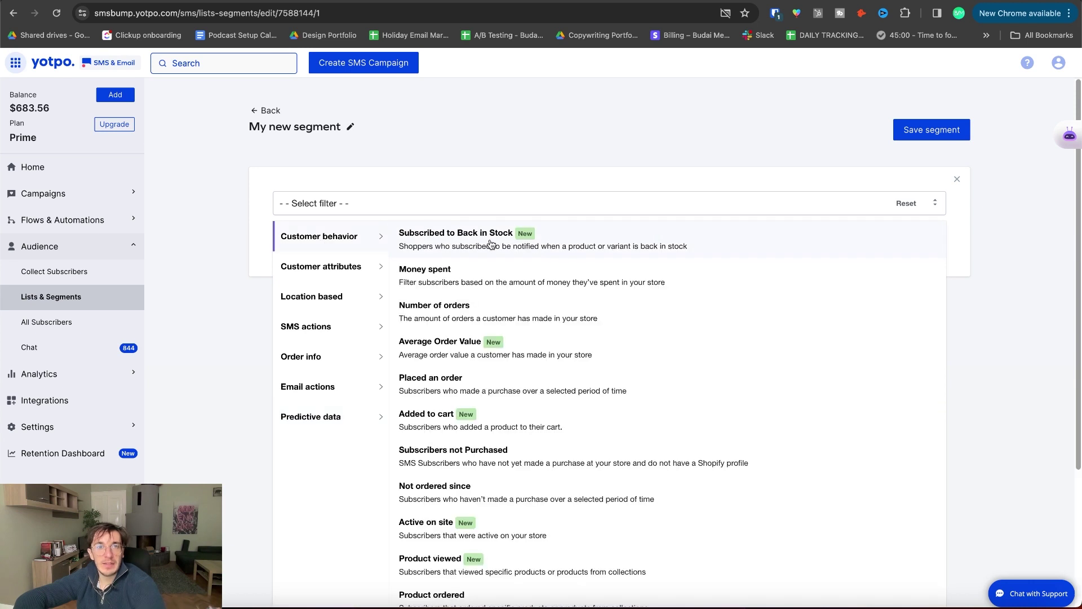
pyautogui.scroll(-3, 513, 325)
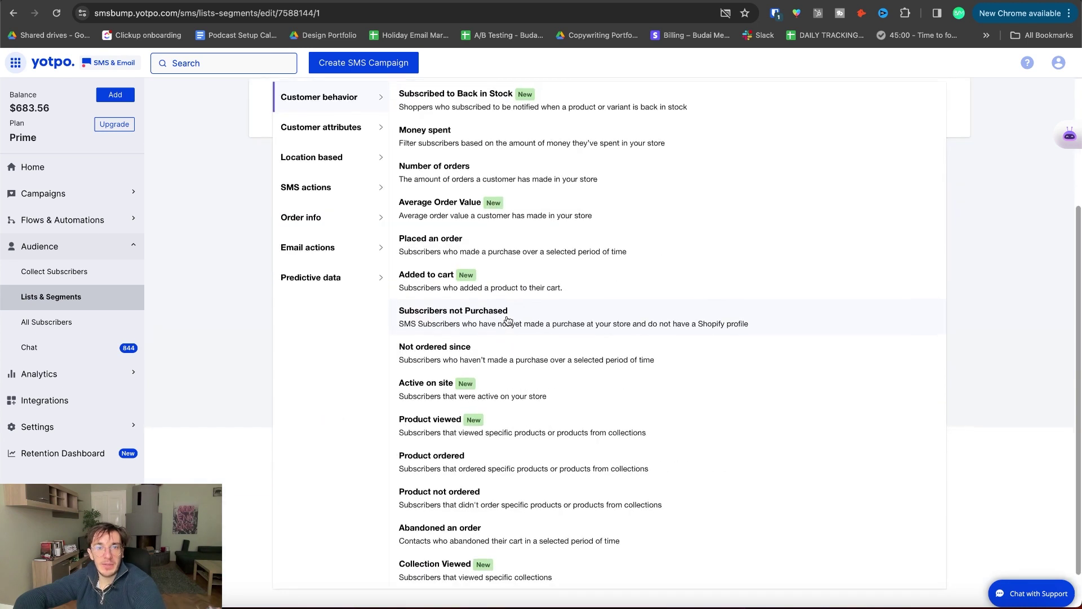
pyautogui.scroll(2, 469, 244)
# Filter on Number of orders equals 0 and save the segment
pyautogui.click(465, 246)
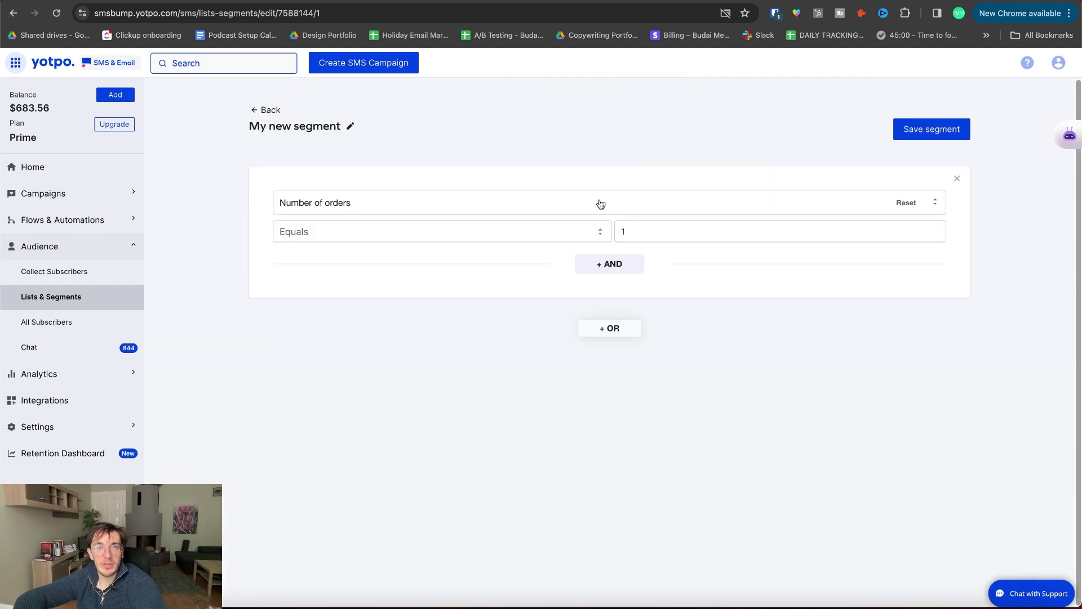
pyautogui.click(656, 226)
pyautogui.press('BackSpace')
pyautogui.write('0')
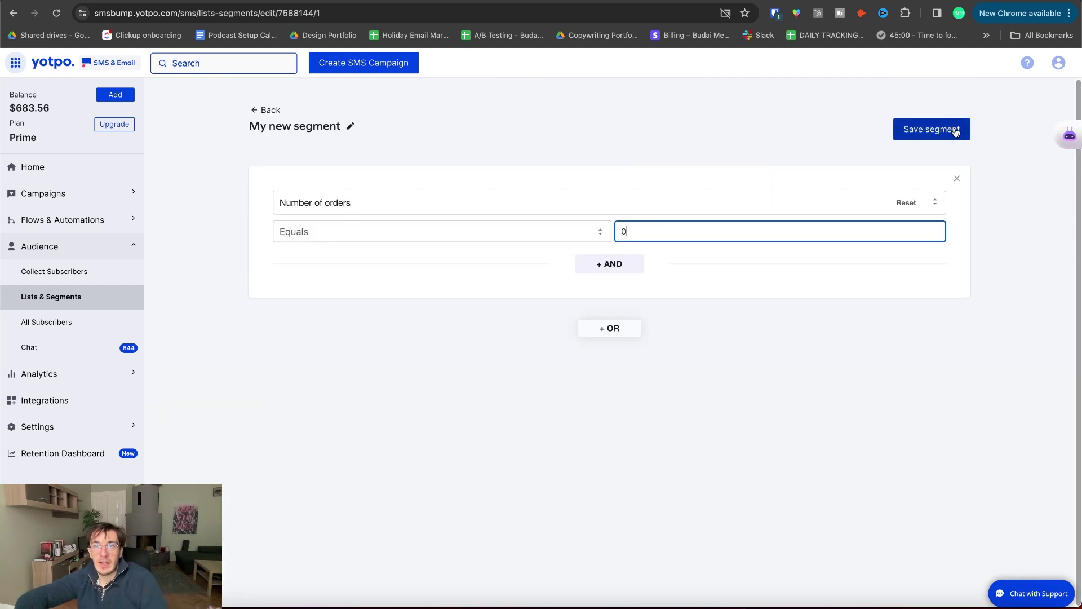
pyautogui.click(945, 130)
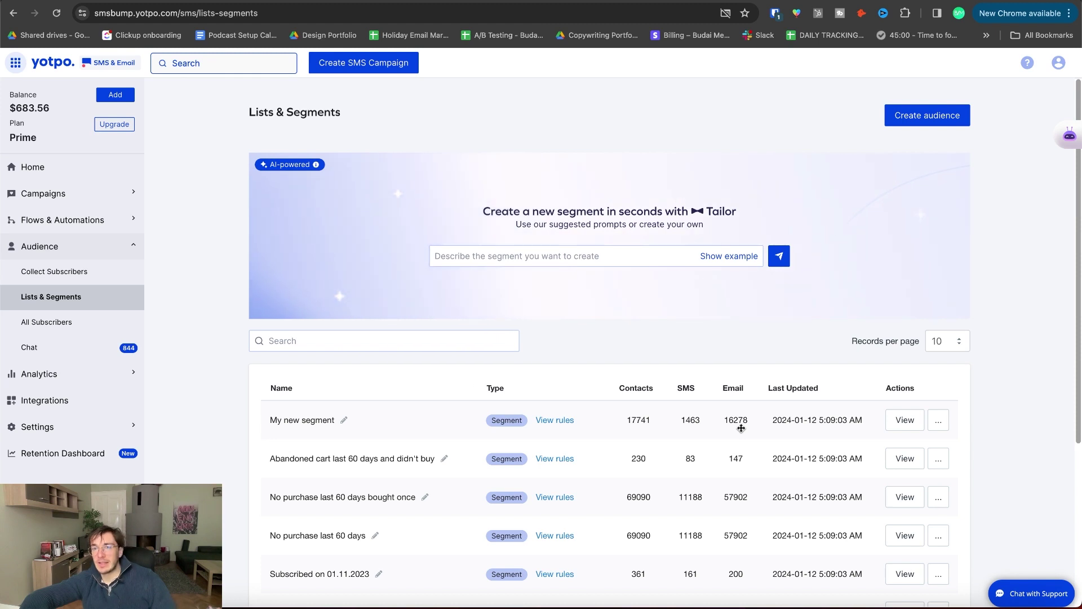
# Check My new segment's rules, then delete My new segment
pyautogui.click(920, 119)
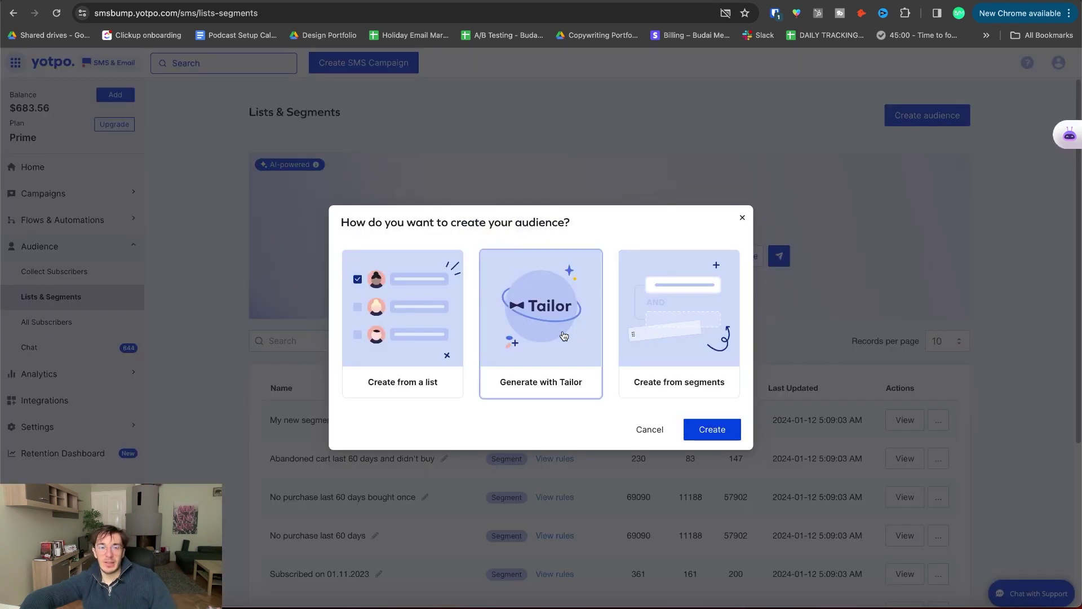
pyautogui.click(742, 217)
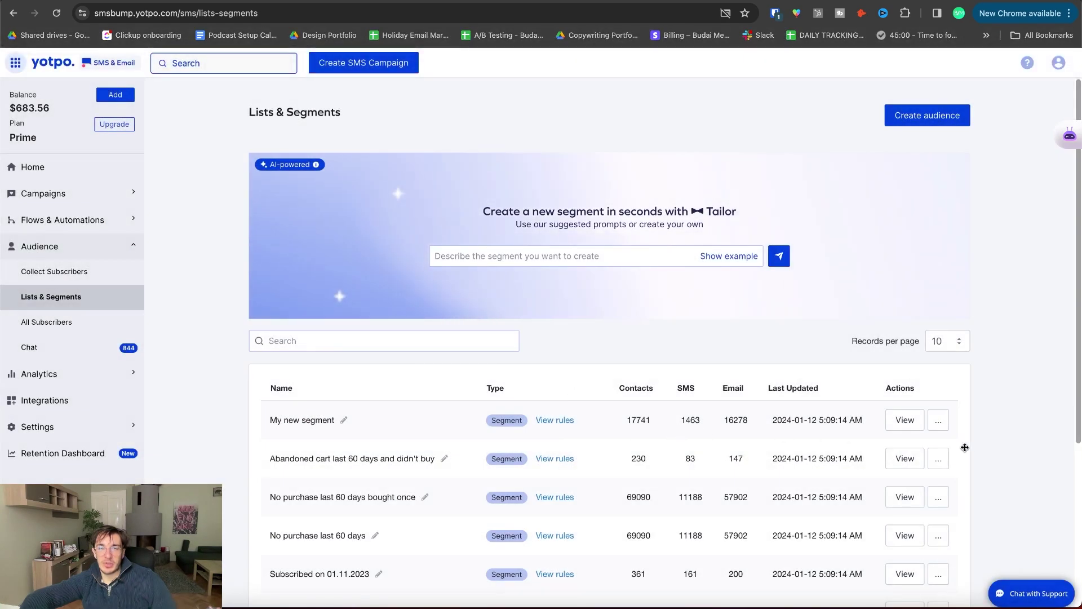
pyautogui.click(573, 423)
pyautogui.click(586, 384)
pyautogui.click(947, 427)
pyautogui.click(858, 515)
pyautogui.click(651, 367)
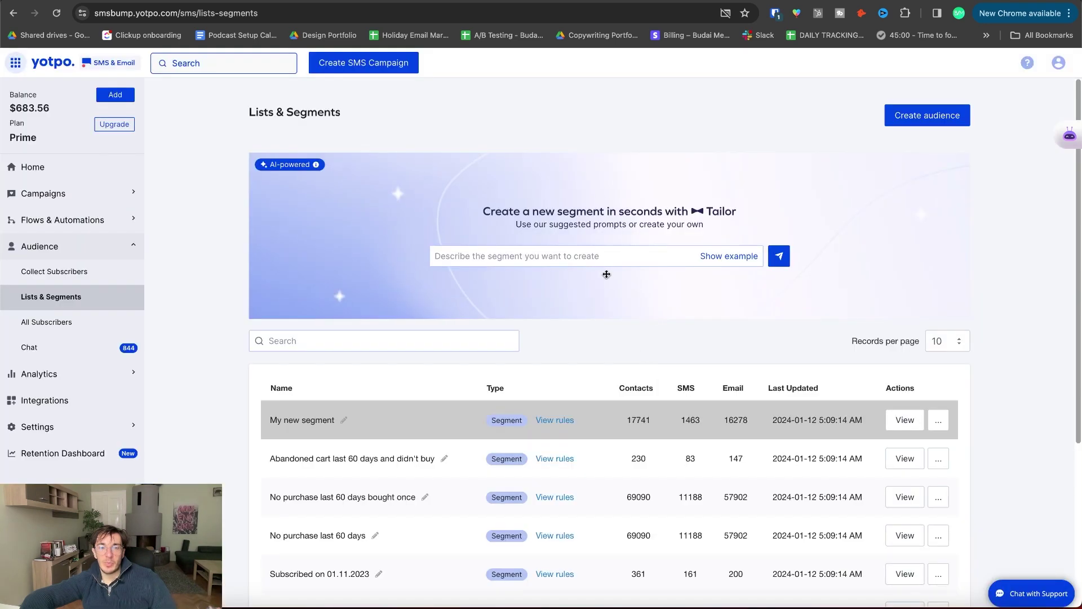
# Start a new segment from filters and browse Customer attributes, SMS actions, Order info and Email actions
pyautogui.click(927, 116)
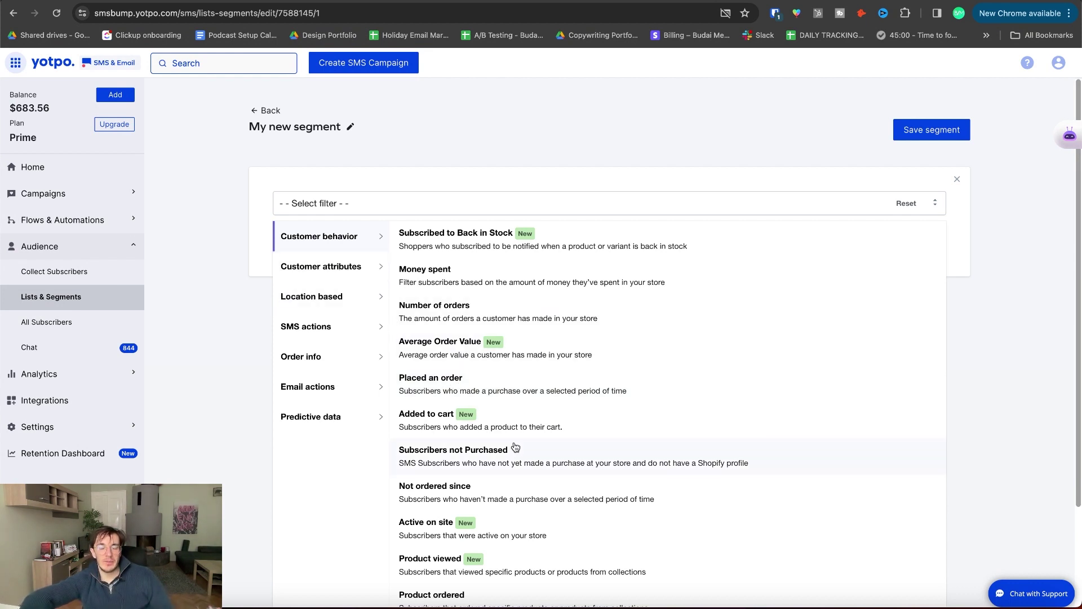
pyautogui.scroll(-2, 513, 447)
pyautogui.scroll(1, 486, 445)
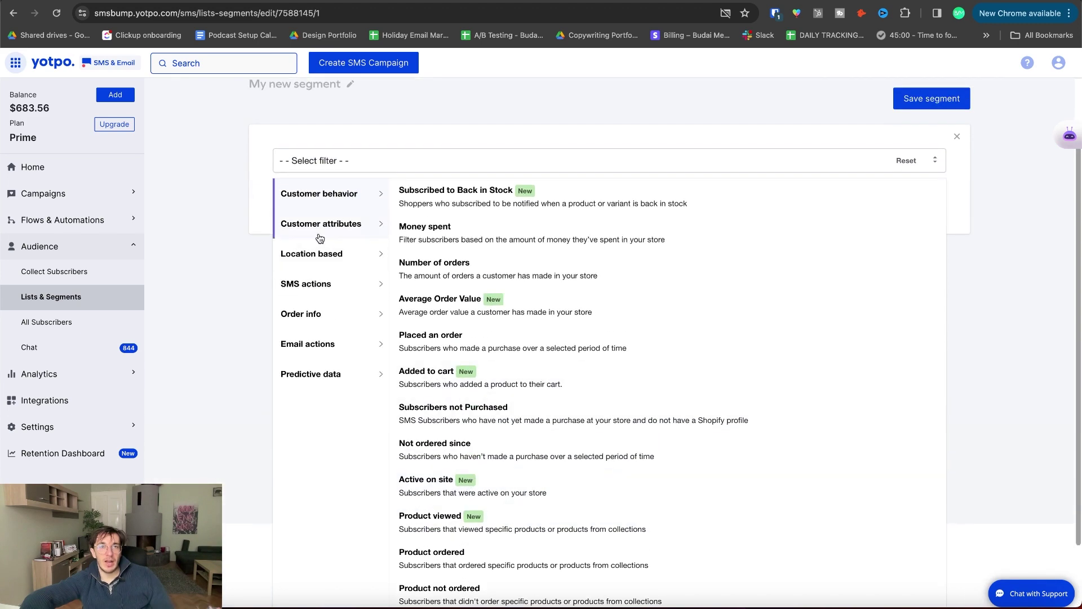
pyautogui.click(317, 236)
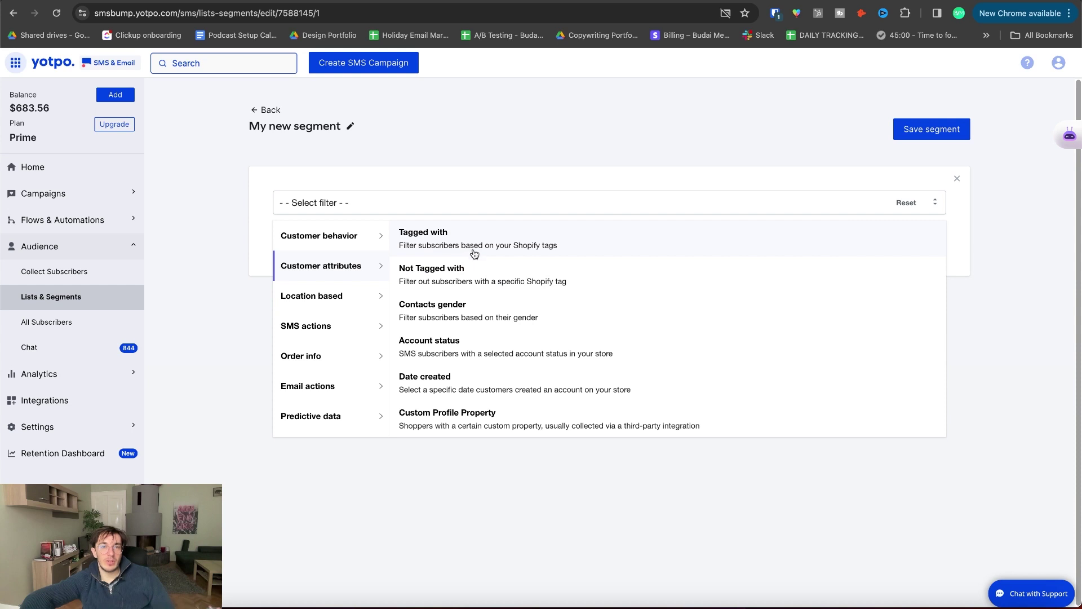
pyautogui.click(327, 327)
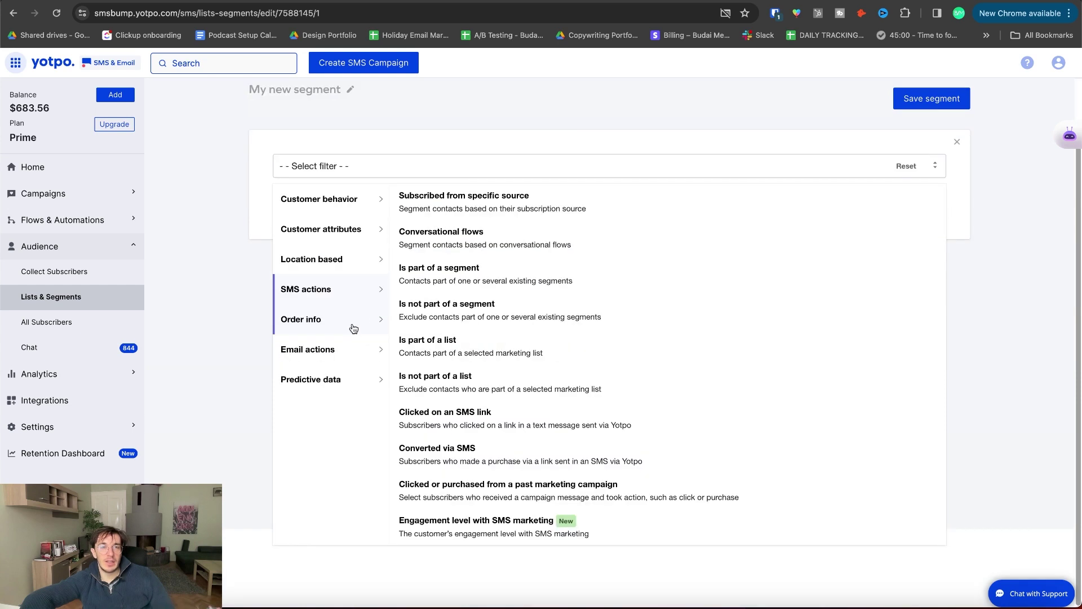
pyautogui.click(338, 328)
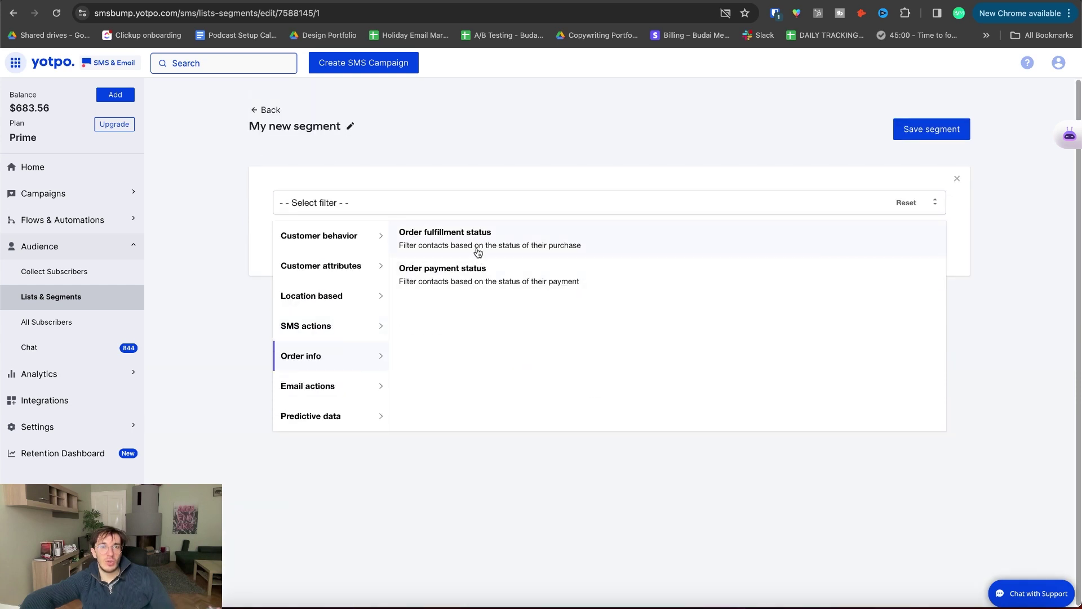
pyautogui.click(327, 396)
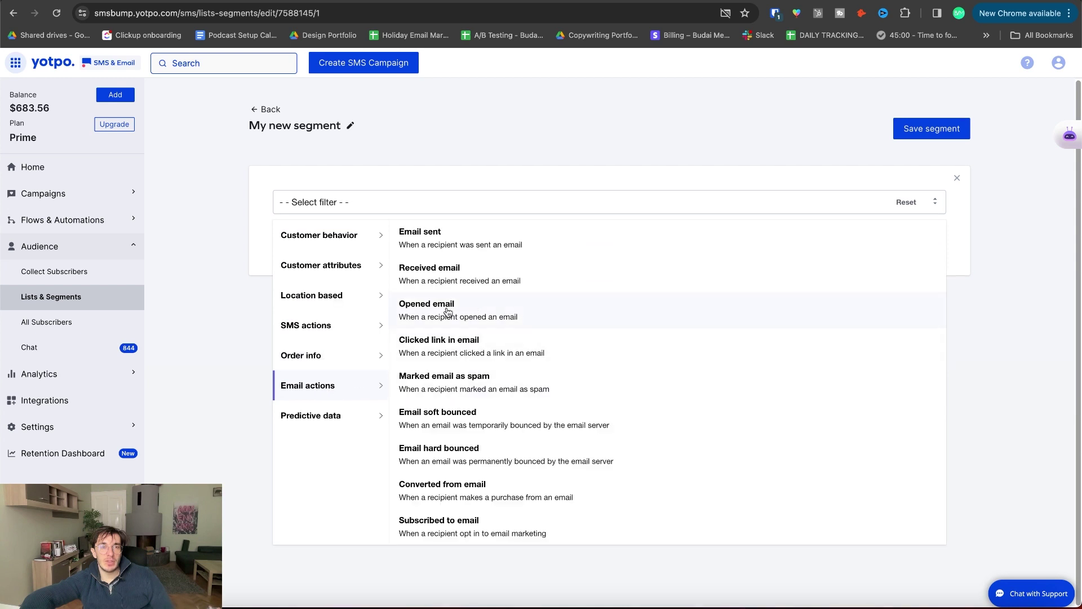
# Add the Predictive data filter 'Is likely to buy again: Very likely' and save the segment
pyautogui.click(336, 413)
pyautogui.click(456, 237)
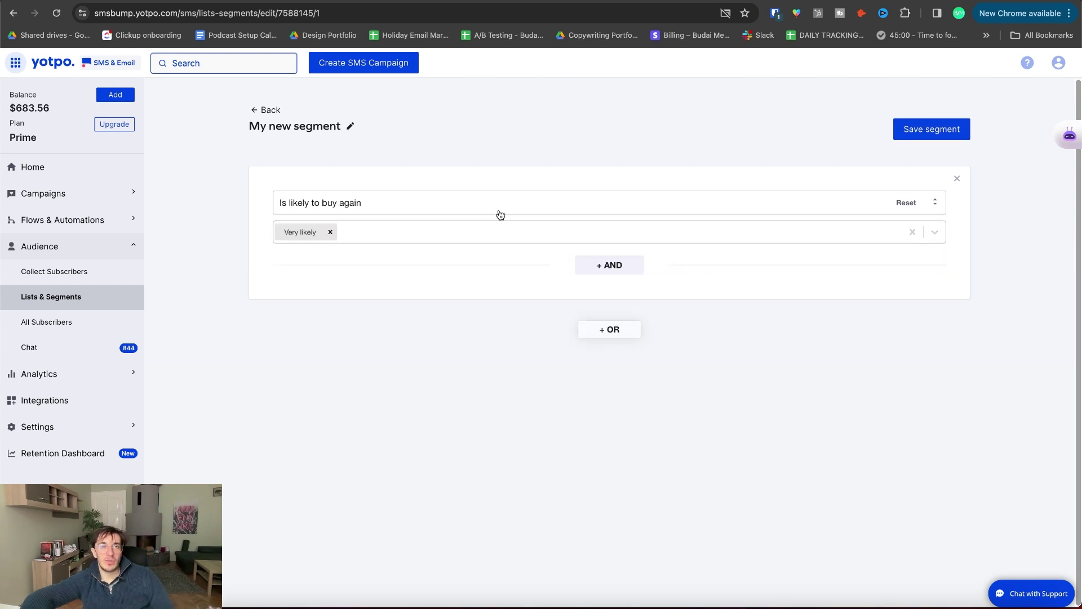
pyautogui.click(919, 130)
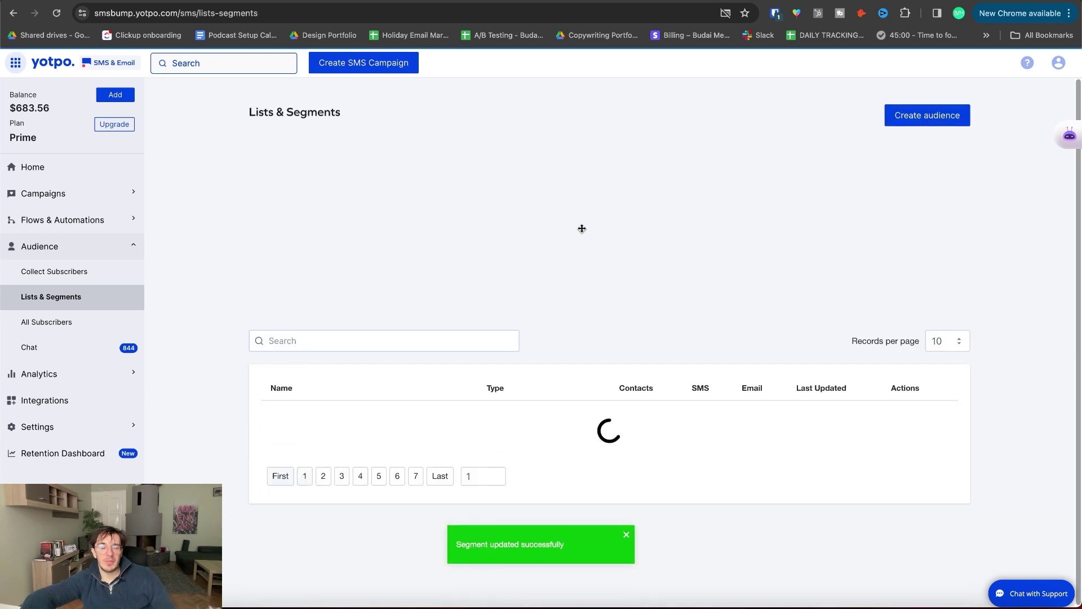
# Try sending a campaign to My new segment, then dismiss the campaign type choice
pyautogui.scroll(-2, 580, 231)
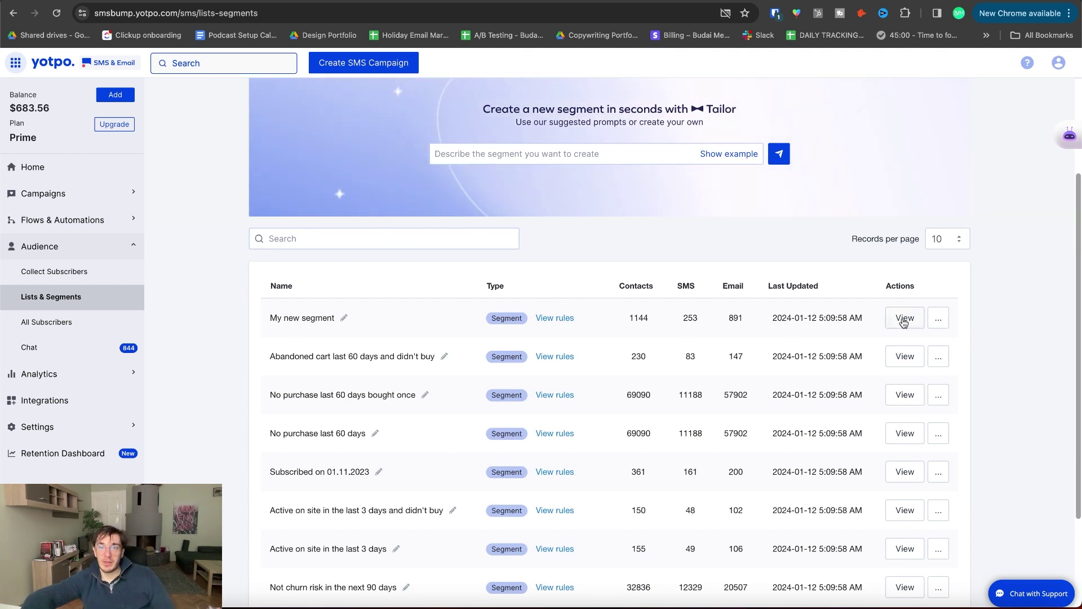
pyautogui.click(938, 317)
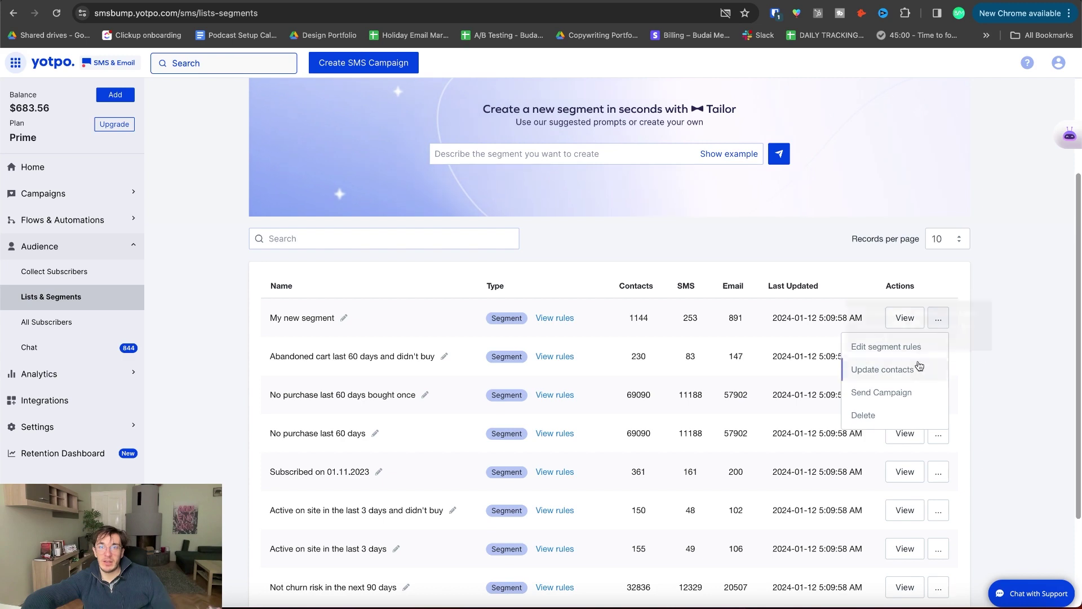
pyautogui.click(907, 392)
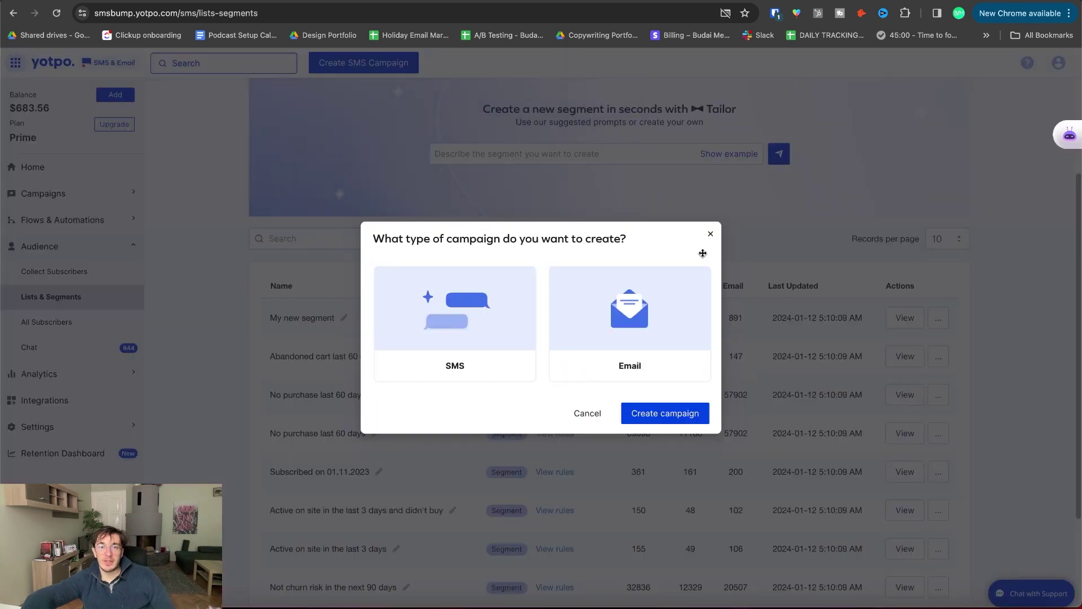
pyautogui.click(710, 234)
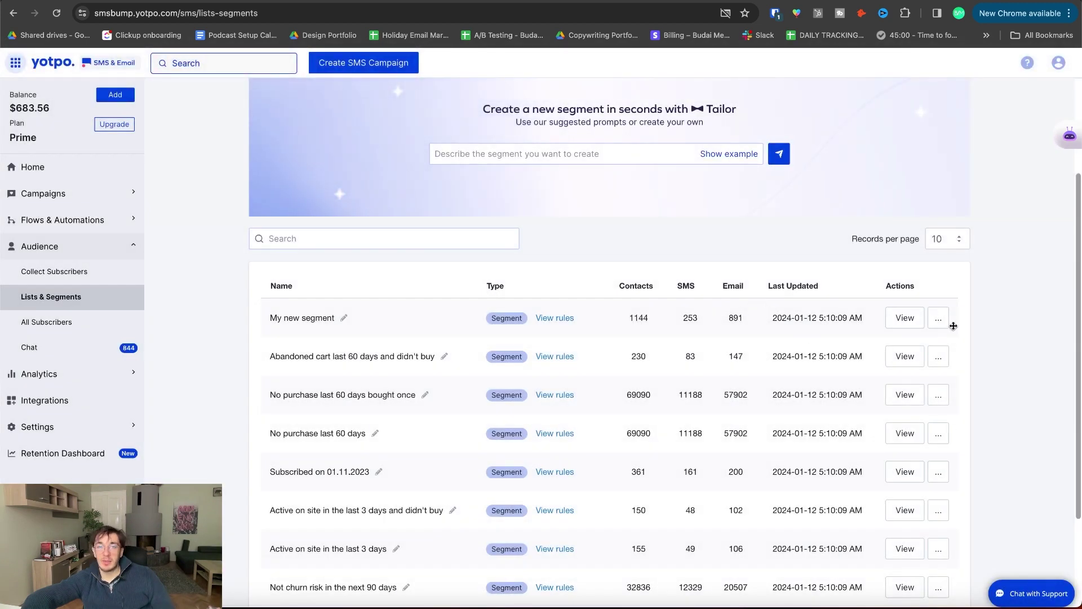
# Delete My new segment and go to Audience > All Subscribers
pyautogui.click(937, 317)
pyautogui.click(868, 416)
pyautogui.click(645, 364)
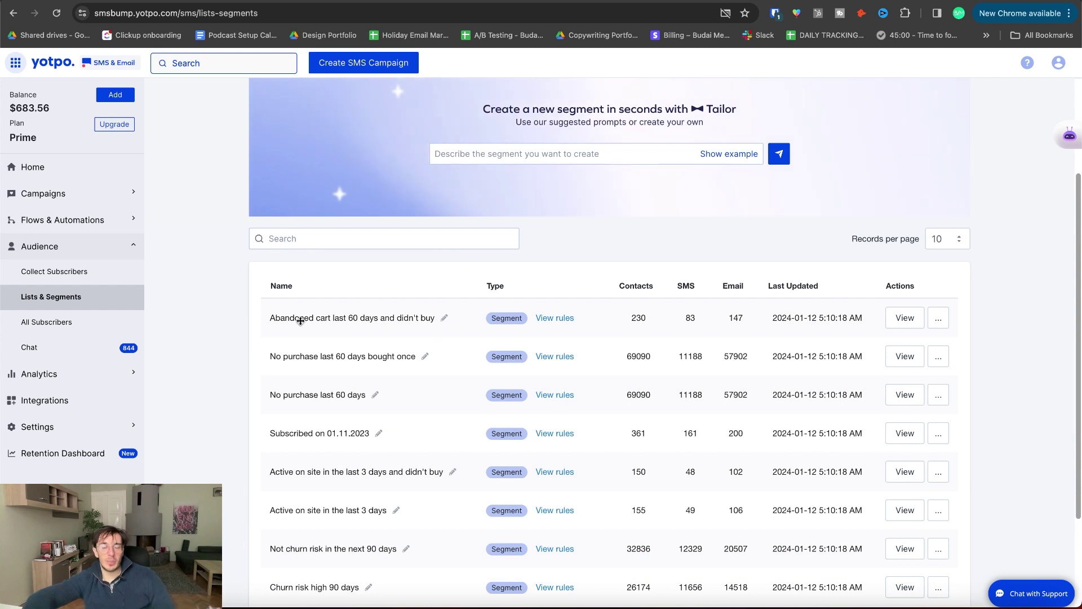
pyautogui.click(121, 323)
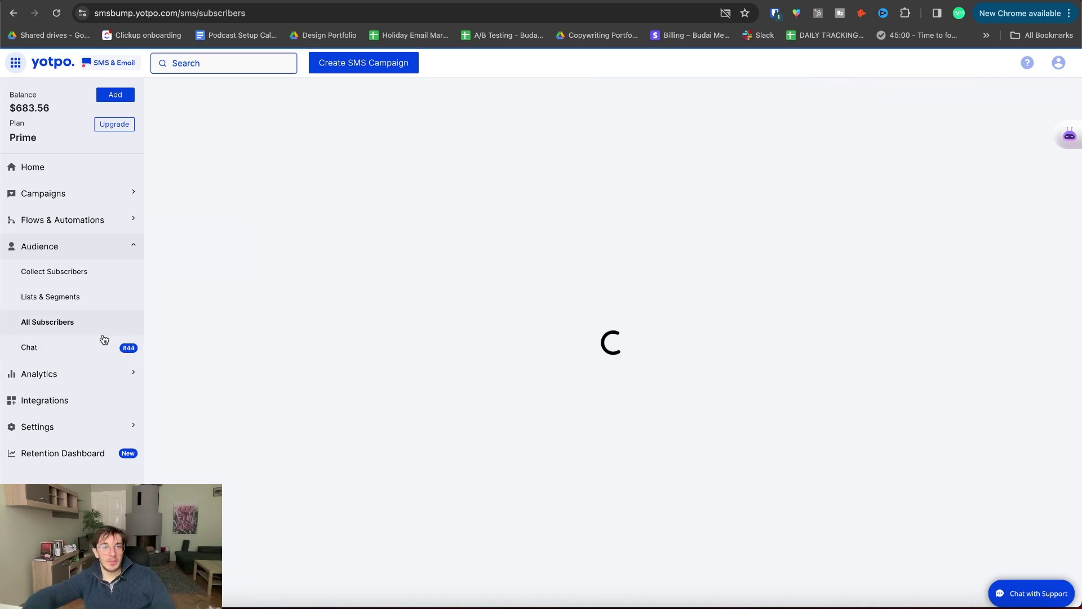
# Open the Analytics Overview report and scroll through it
pyautogui.click(39, 350)
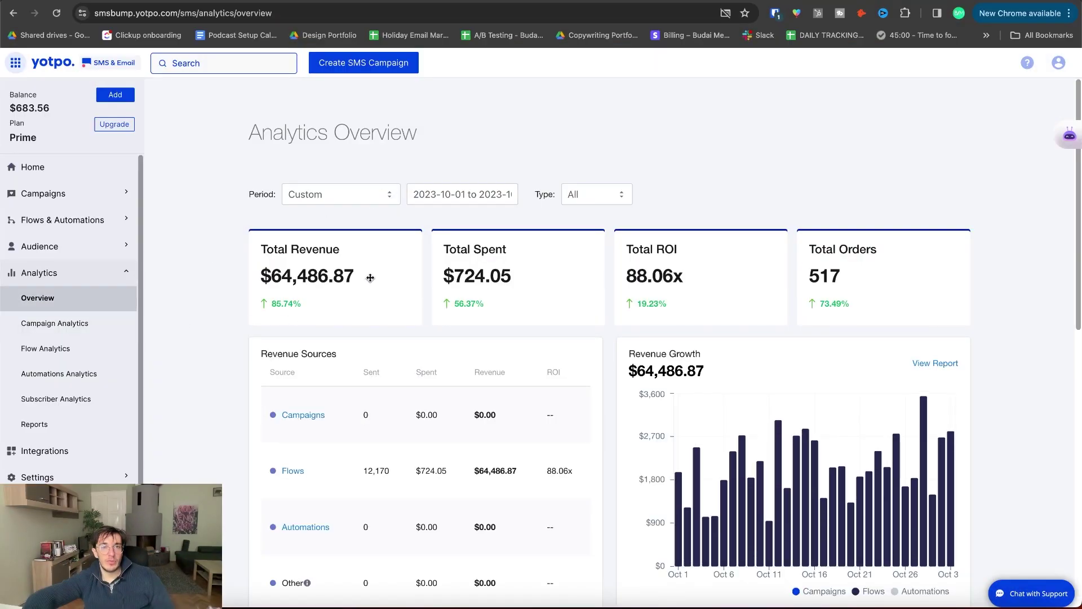
pyautogui.scroll(-7, 454, 387)
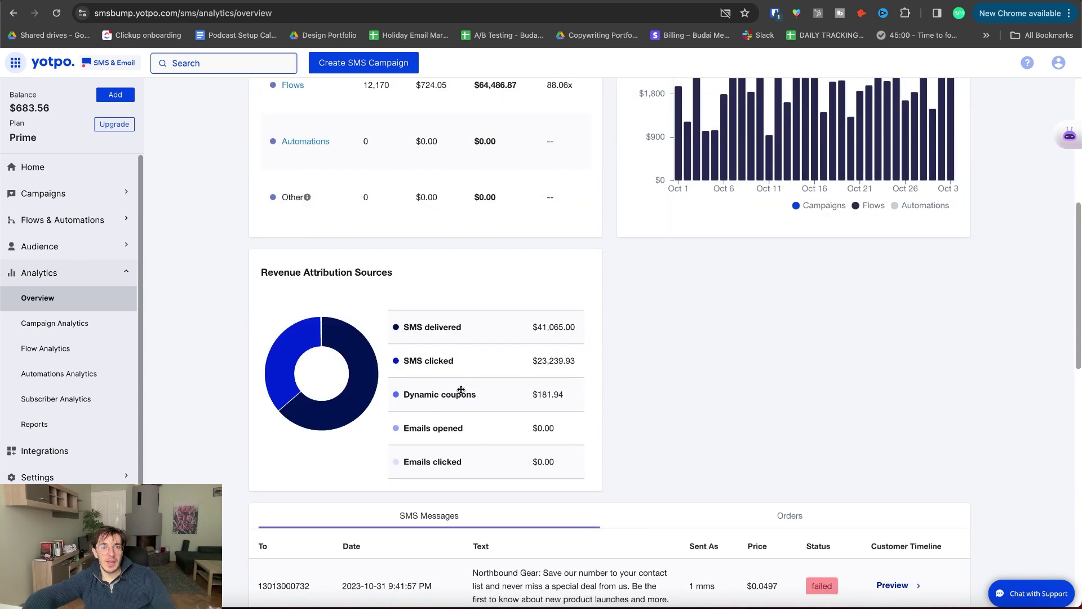
pyautogui.scroll(-4, 461, 389)
pyautogui.scroll(1, 460, 386)
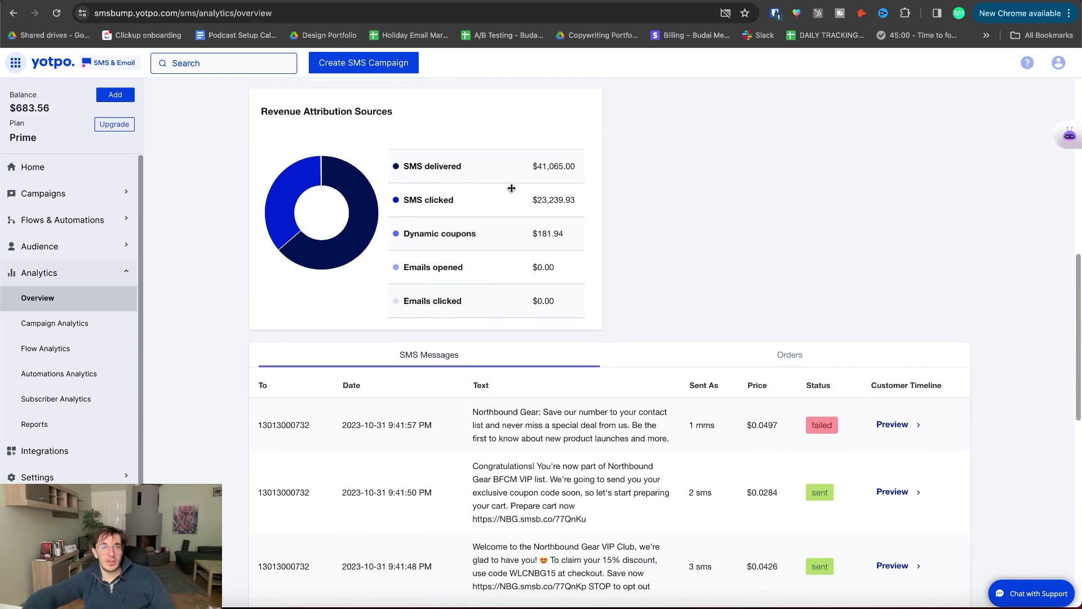
pyautogui.scroll(10, 502, 242)
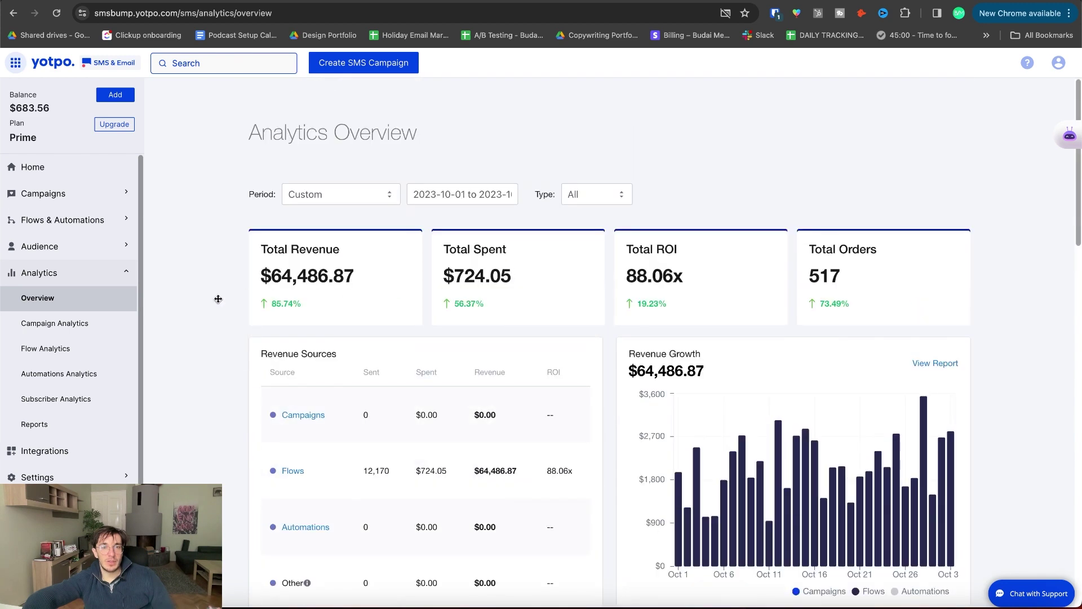
# Review the Campaign, Flow and Subscriber Analytics reports and check the reporting period options
pyautogui.click(79, 325)
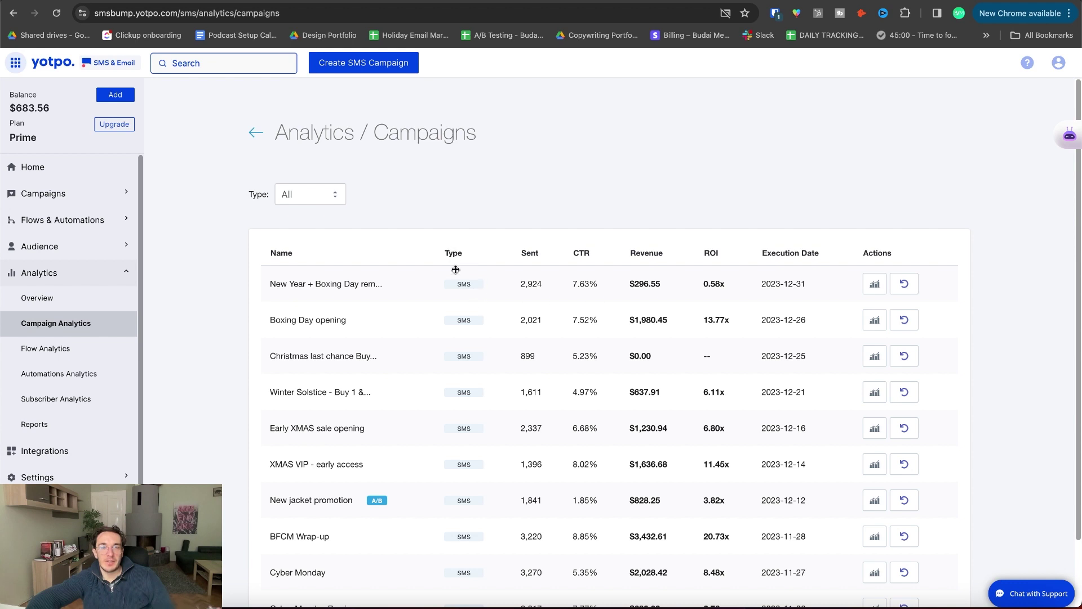
pyautogui.click(79, 349)
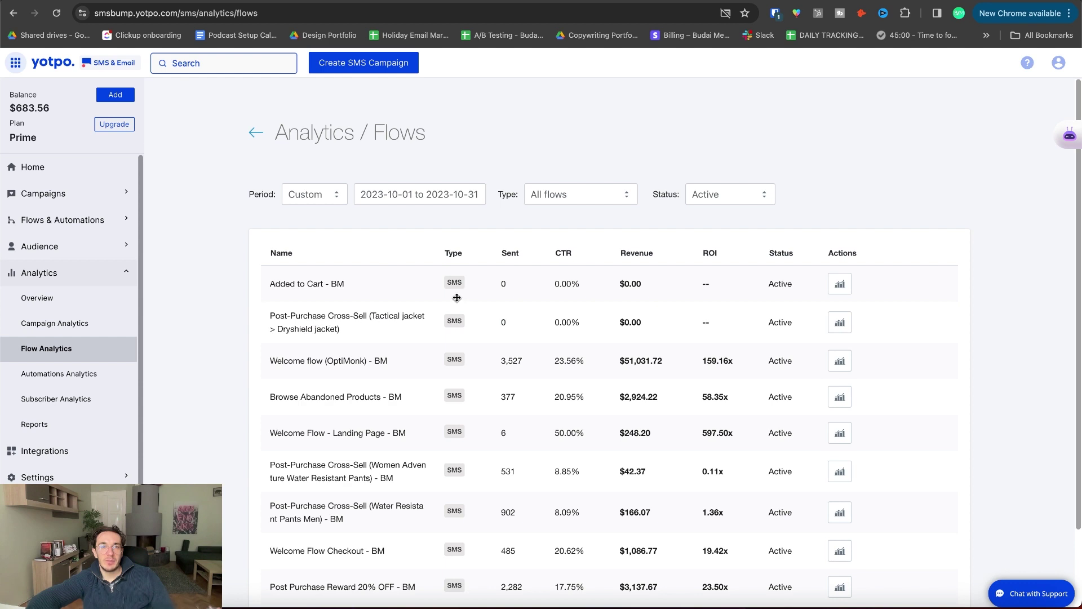
pyautogui.click(86, 401)
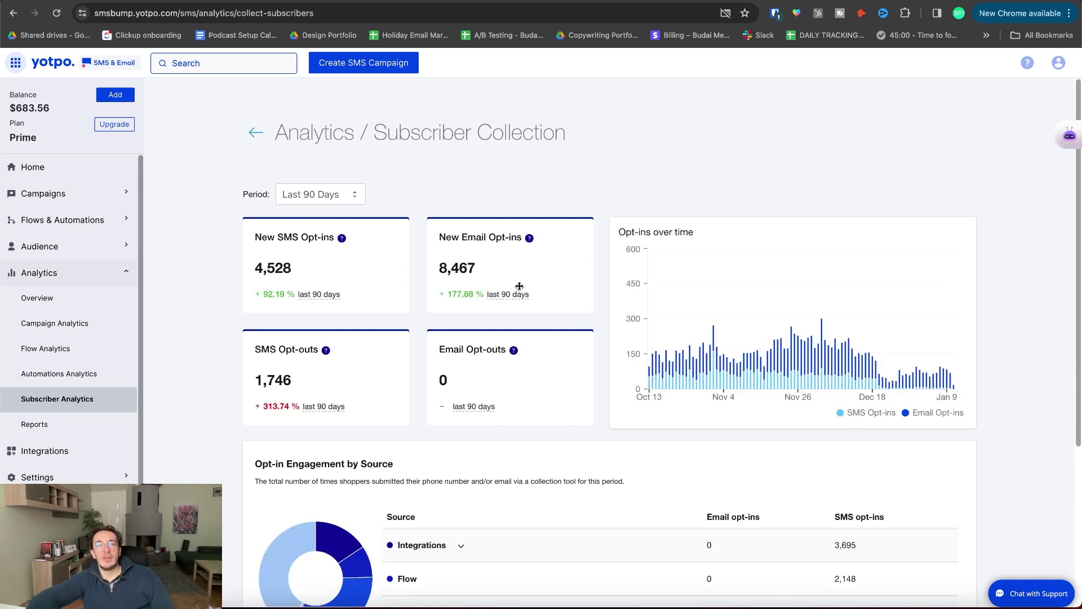
pyautogui.scroll(-3, 558, 420)
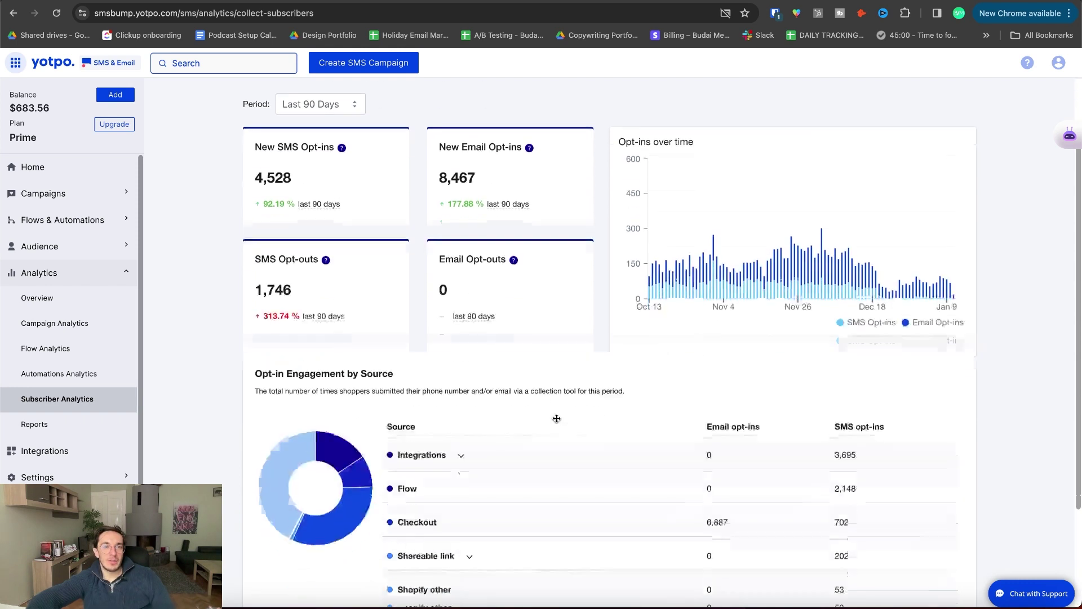
pyautogui.scroll(-1, 445, 422)
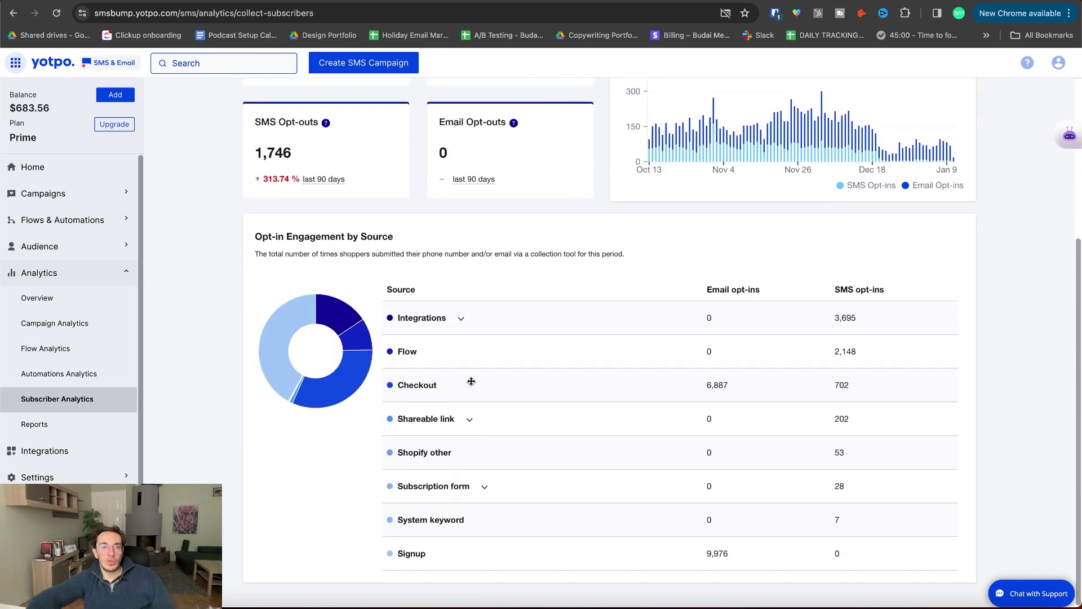
pyautogui.scroll(4, 474, 363)
pyautogui.click(319, 194)
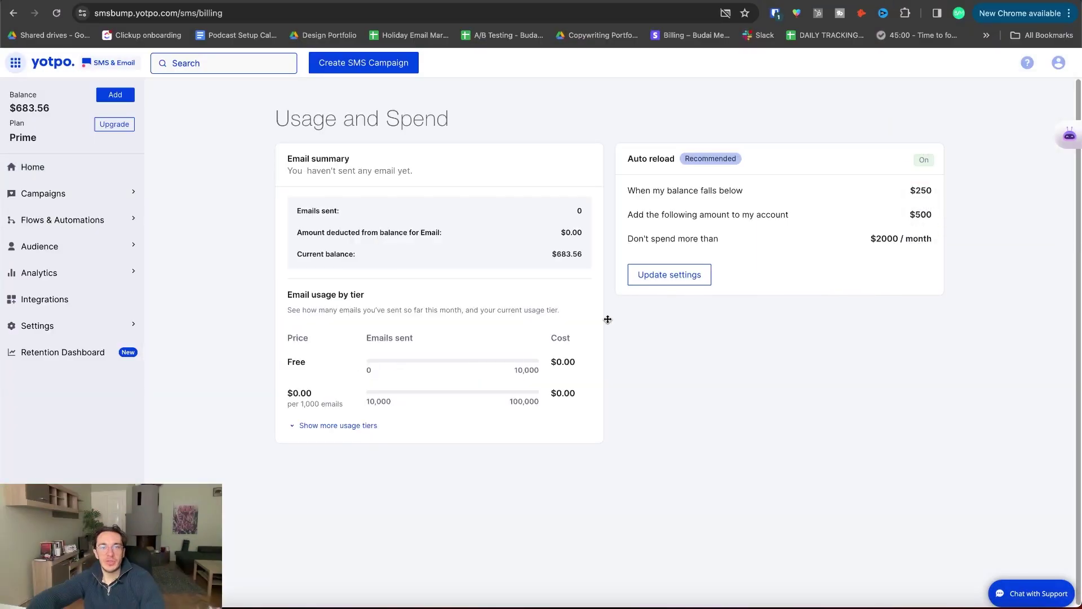
# Show all email usage tiers and select the $683.56 current balance figure
pyautogui.click(321, 428)
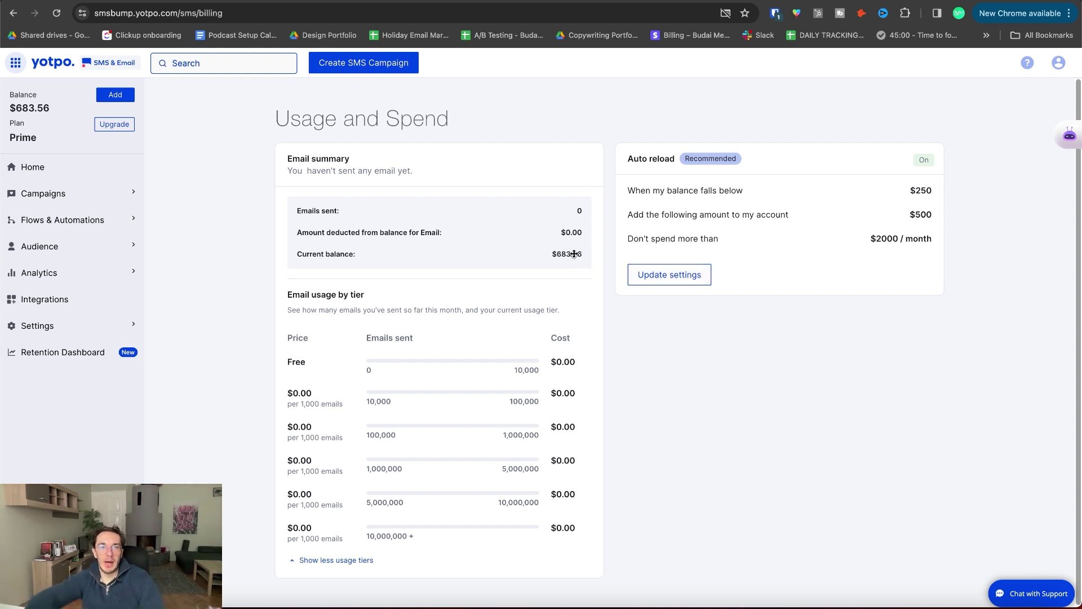
pyautogui.moveTo(572, 254); pyautogui.dragTo(544, 248)
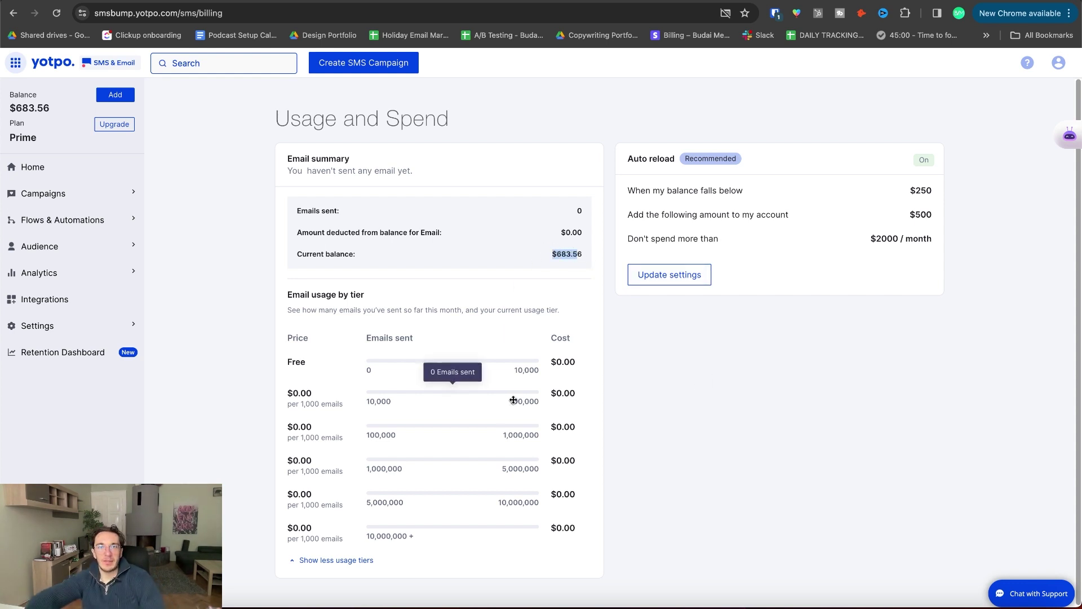